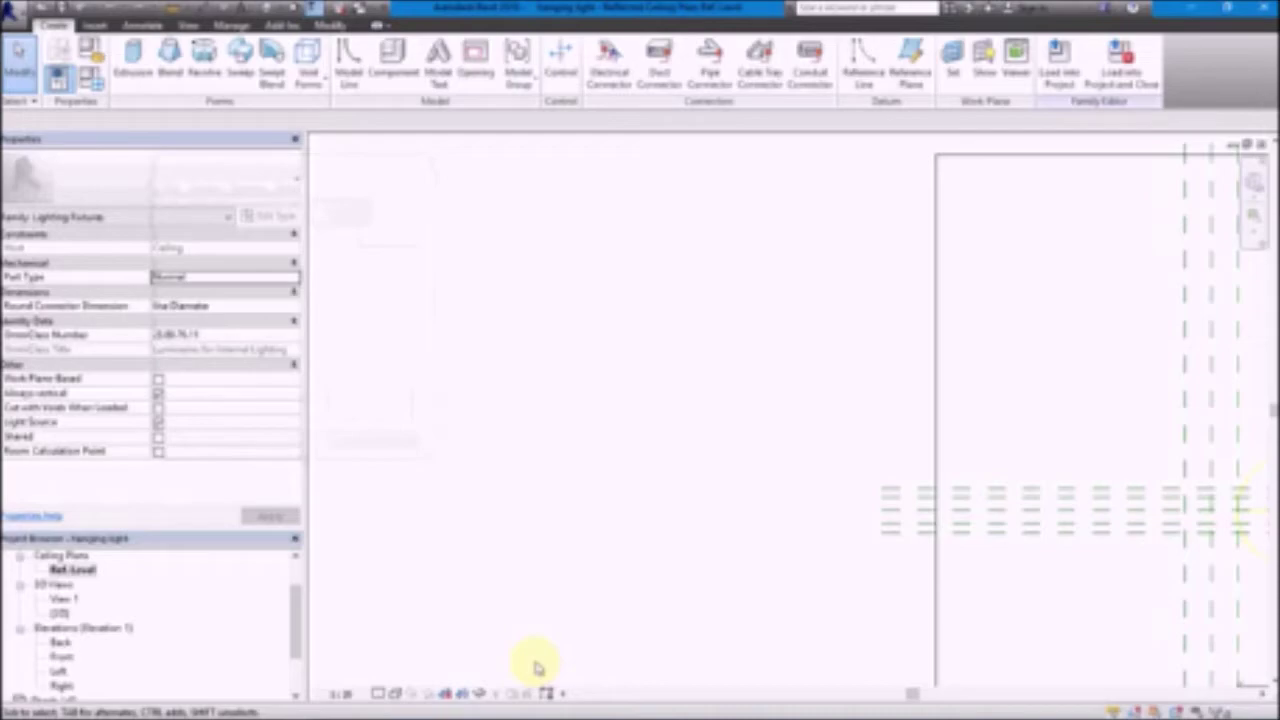
Open the Revit application menu to list the New file options: Project, Family, Conceptual Mass and others
{"action": "left_click", "coordinate": [15, 12]}
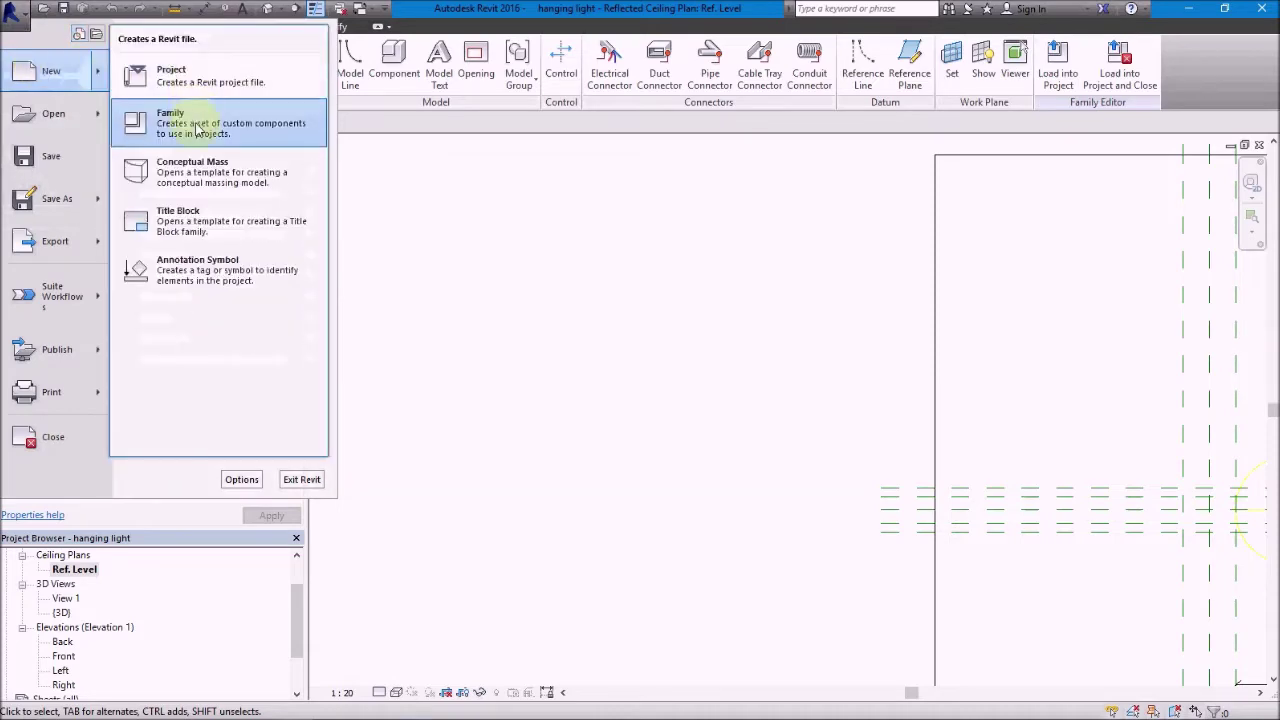
Create a new family from the Metric Lighting Fixture ceiling based template
{"action": "mouse_move", "coordinate": [50, 71]}
{"action": "left_click", "coordinate": [198, 125]}
{"action": "left_click", "coordinate": [522, 368]}
{"action": "scroll", "coordinate": [522, 376], "scroll_direction": "down", "scroll_amount": 2}
{"action": "scroll", "coordinate": [522, 380], "scroll_direction": "down", "scroll_amount": 2}
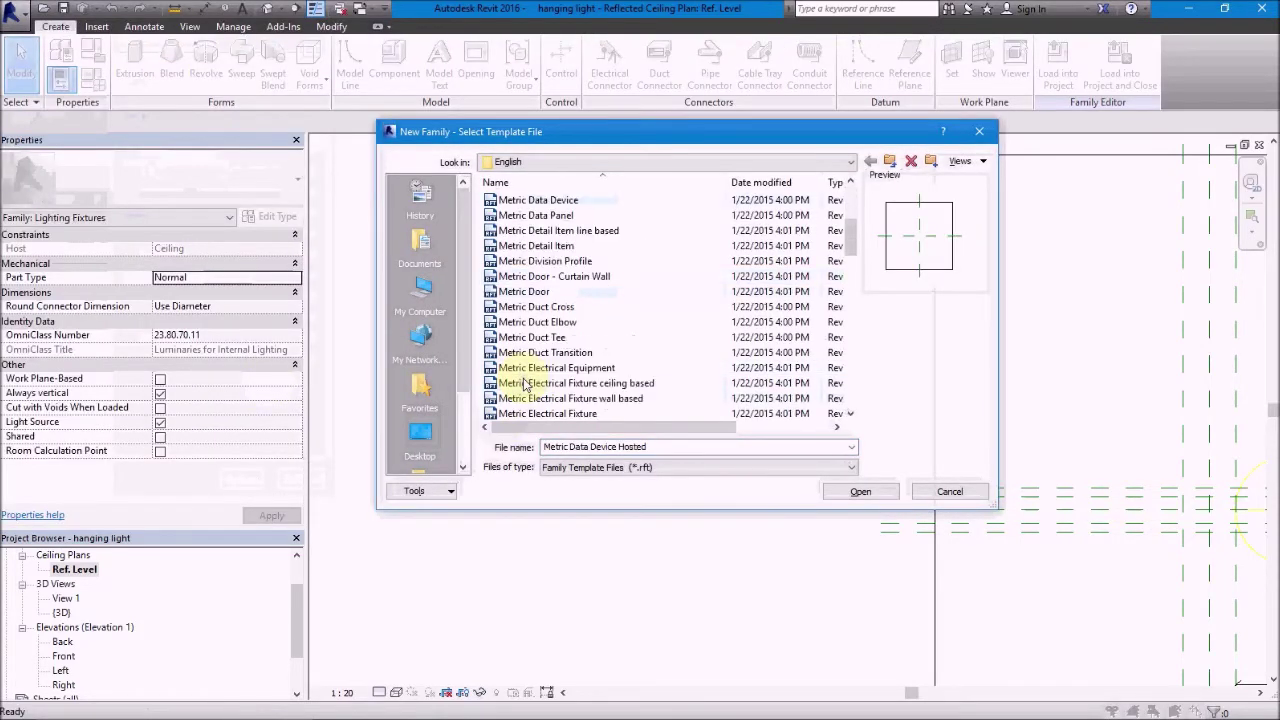
{"action": "scroll", "coordinate": [524, 386], "scroll_direction": "down", "scroll_amount": 3}
{"action": "scroll", "coordinate": [524, 386], "scroll_direction": "down", "scroll_amount": 3}
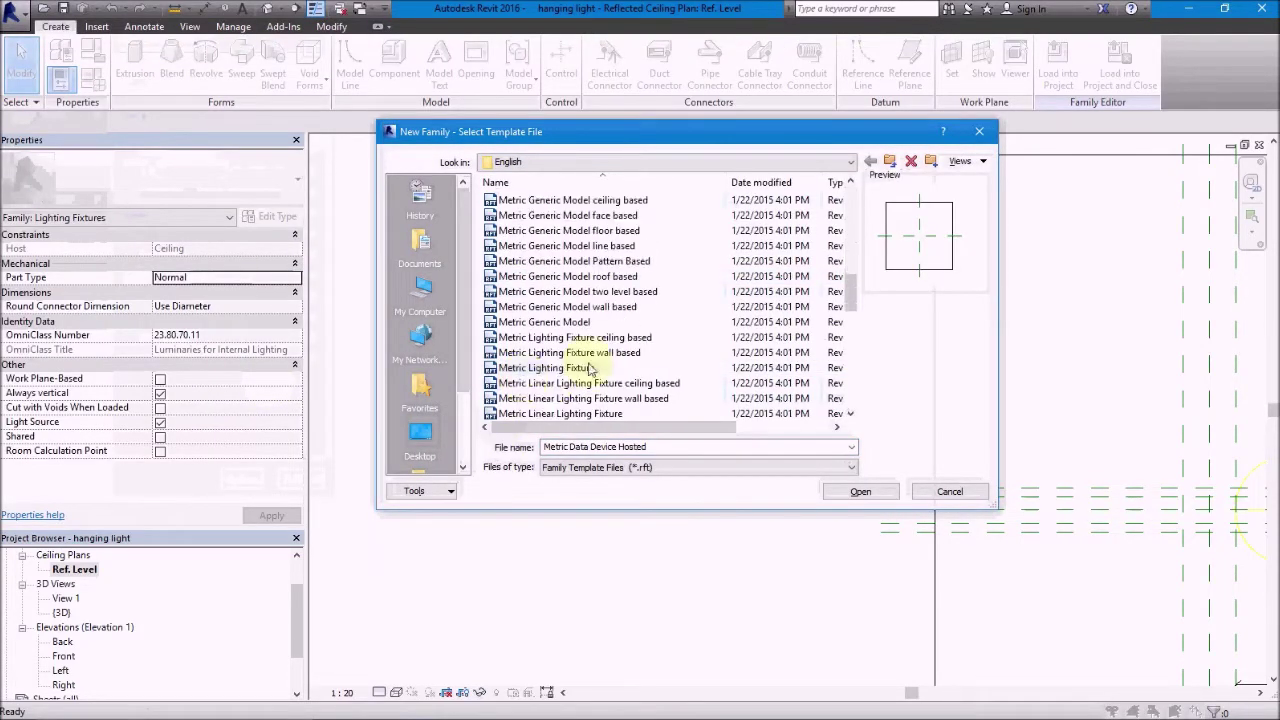
{"action": "left_click", "coordinate": [612, 340]}
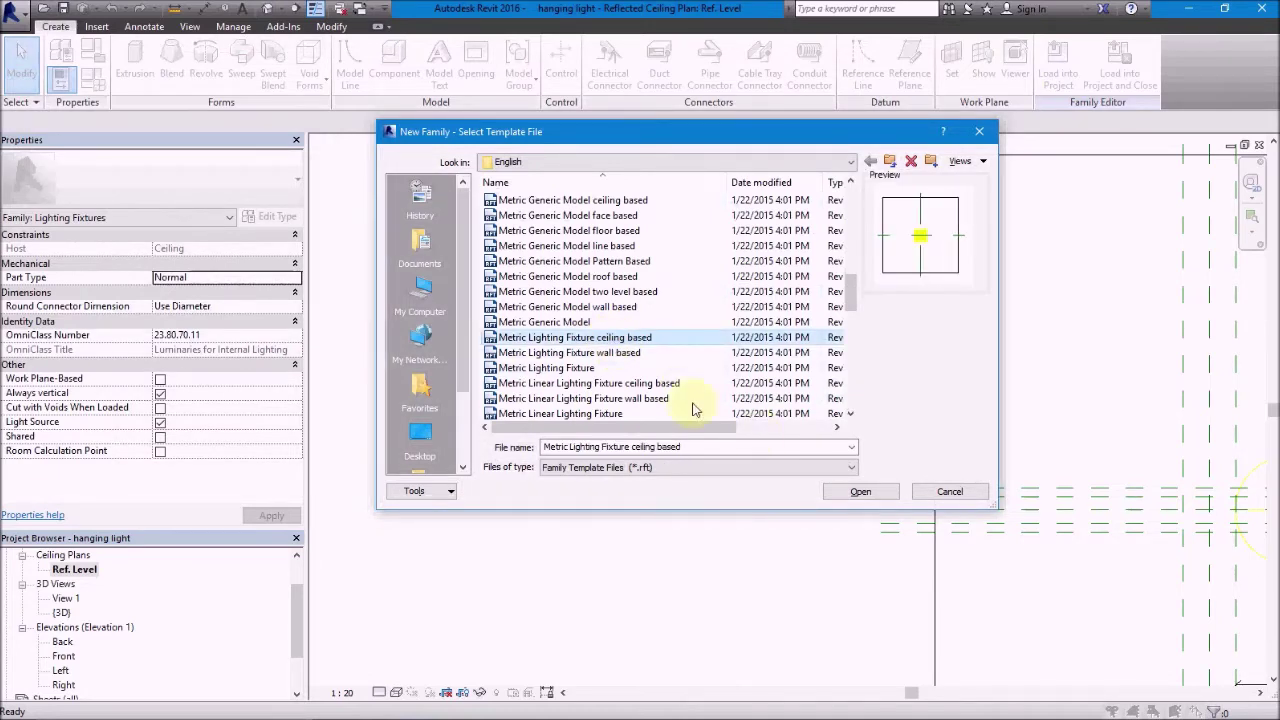
{"action": "left_click", "coordinate": [852, 491]}
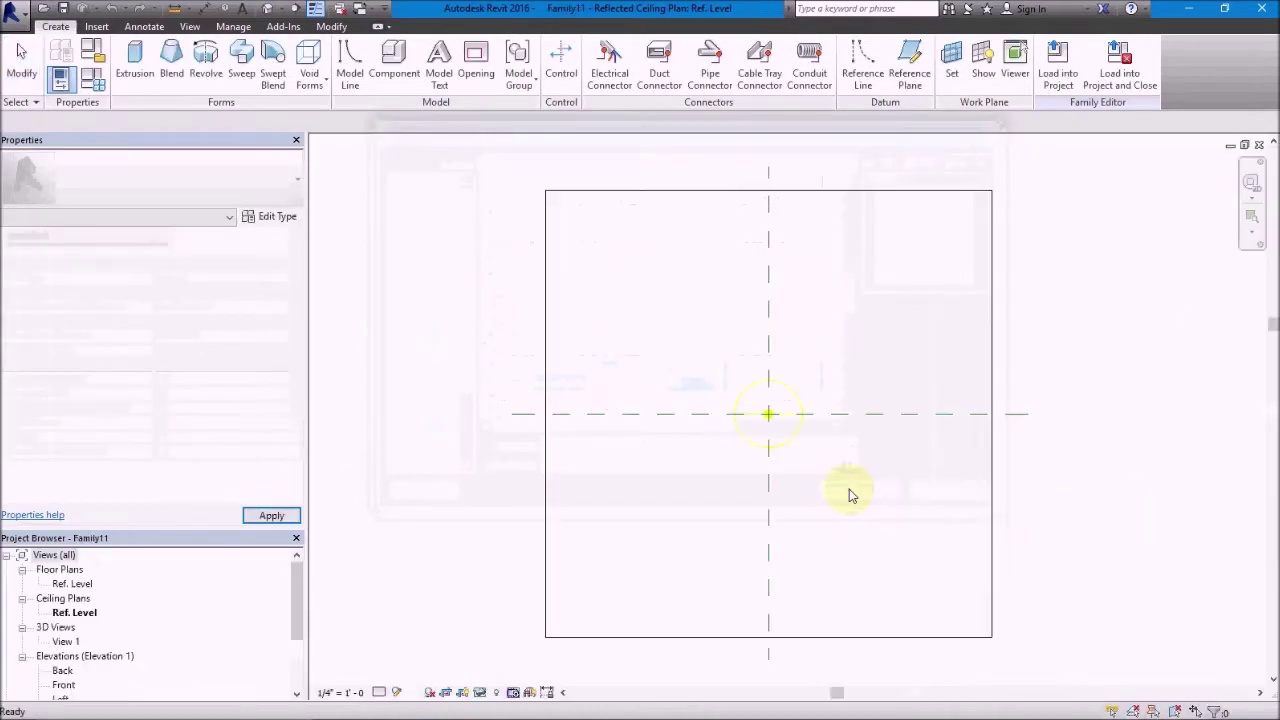
In Front elevation, lower the Light Source Elevation plane to 800, then return to hanging light
{"action": "left_click", "coordinate": [110, 657]}
{"action": "double_click", "coordinate": [63, 684]}
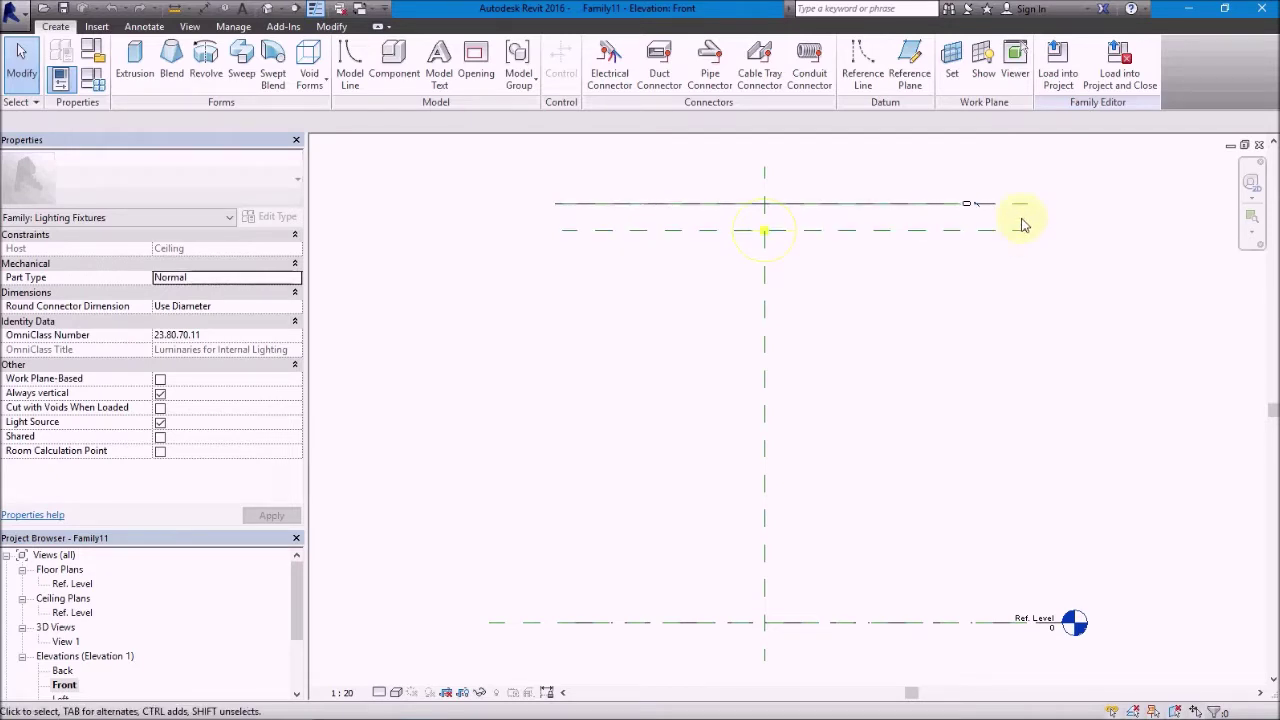
{"action": "middle_click_drag", "start_coordinate": [972, 290], "coordinate": [943, 443]}
{"action": "left_click", "coordinate": [930, 374]}
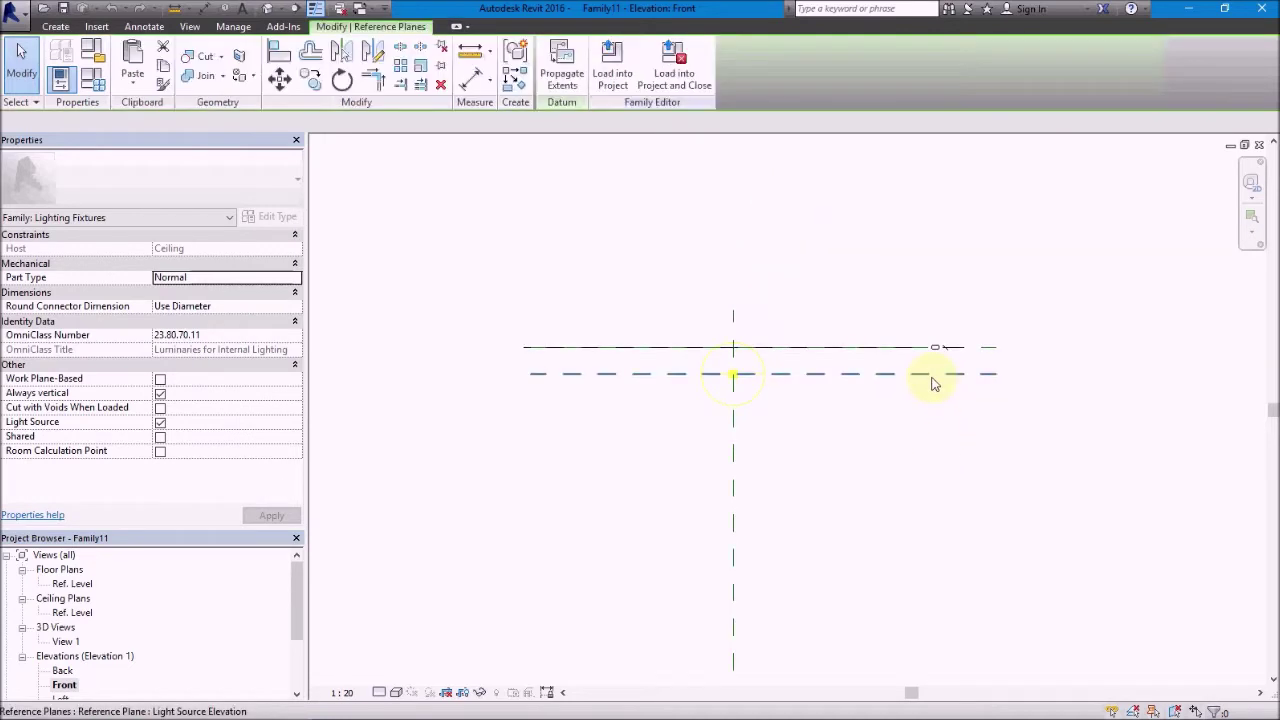
{"action": "left_click_drag", "start_coordinate": [876, 381], "coordinate": [877, 438]}
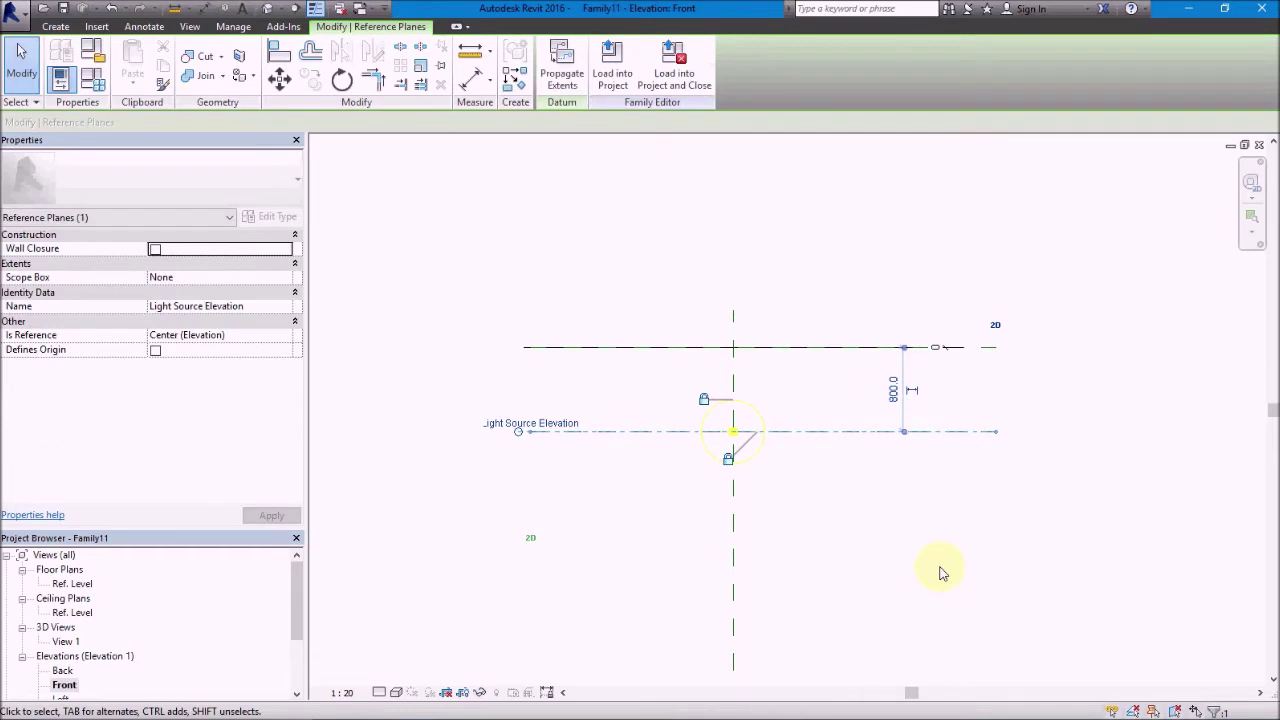
{"action": "key", "text": "Escape"}
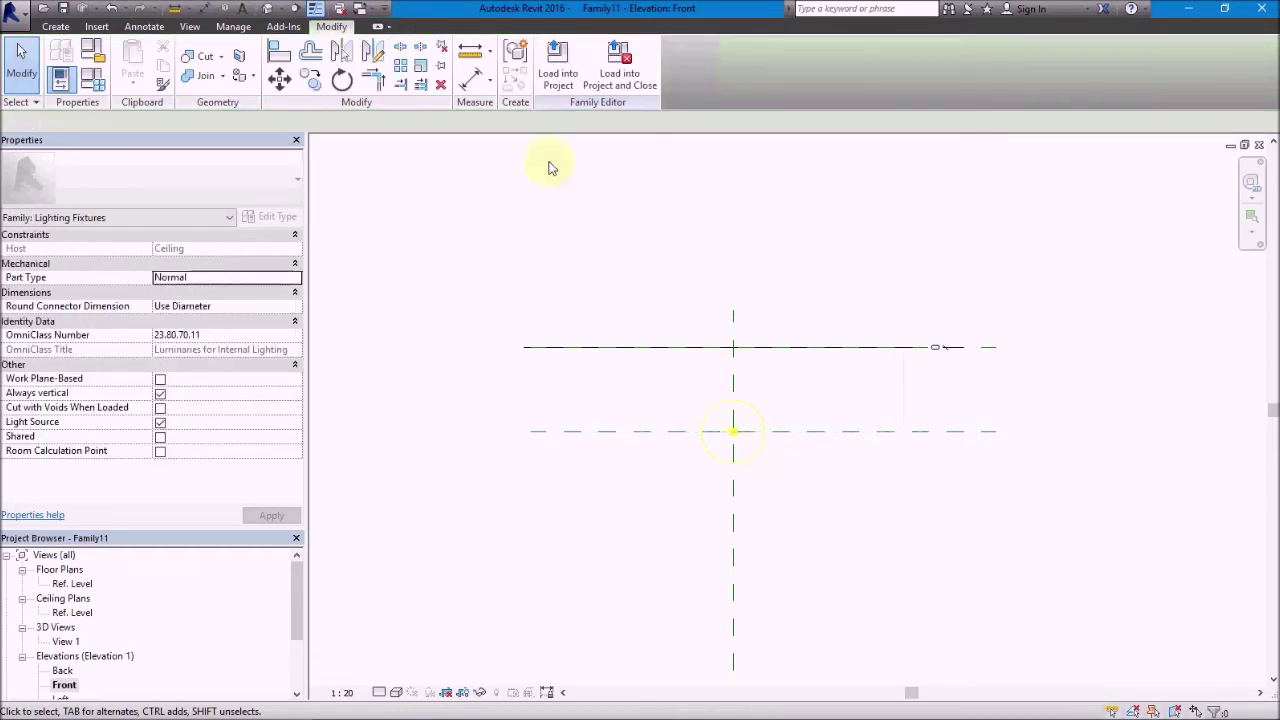
{"action": "left_click", "coordinate": [364, 9]}
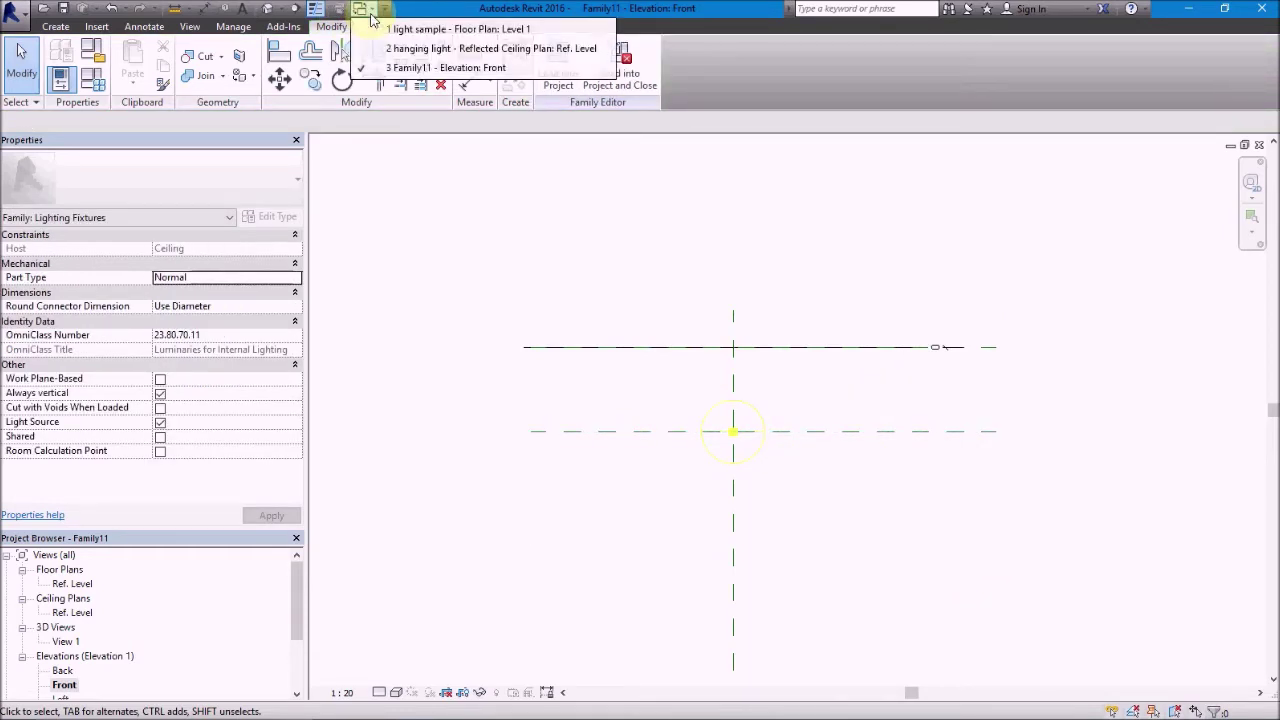
{"action": "left_click", "coordinate": [389, 49]}
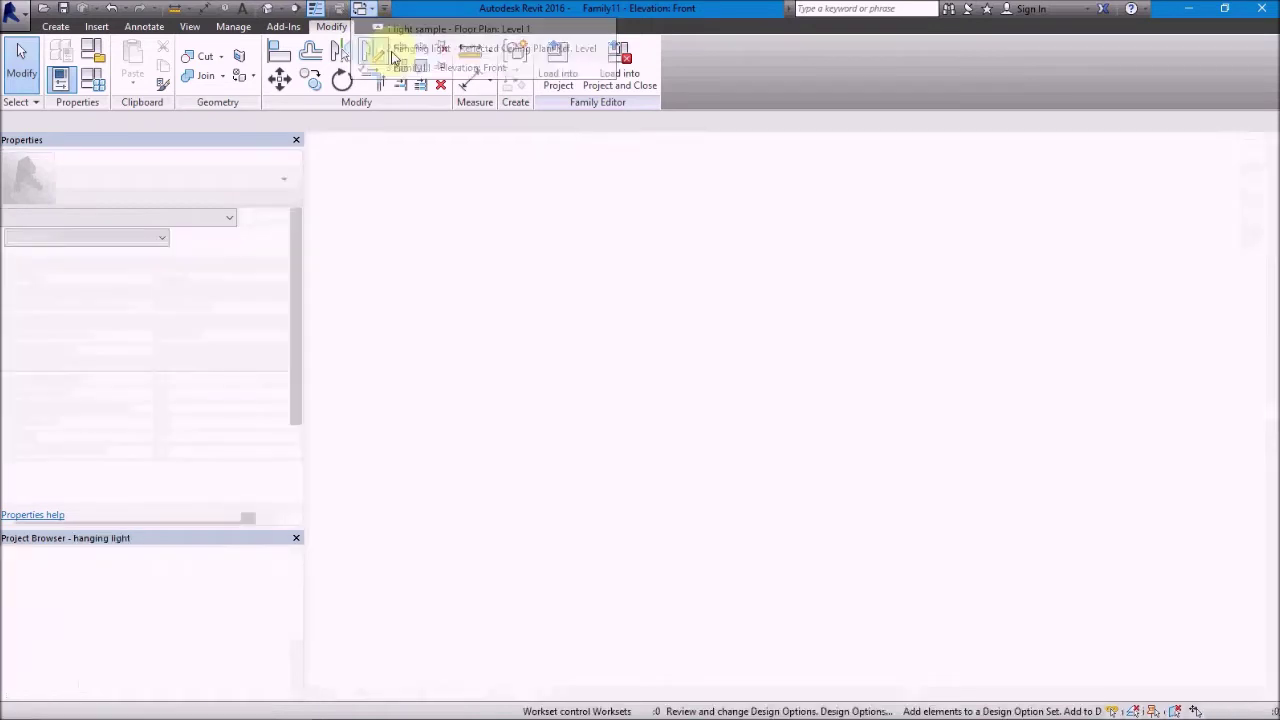
{"action": "mouse_move", "coordinate": [851, 423]}
{"action": "middle_mouse_down"}
{"action": "mouse_move", "coordinate": [740, 449]}
{"action": "mouse_move", "coordinate": [497, 455]}
{"action": "middle_mouse_up"}
{"action": "middle_click_drag", "start_coordinate": [788, 604], "coordinate": [624, 596]}
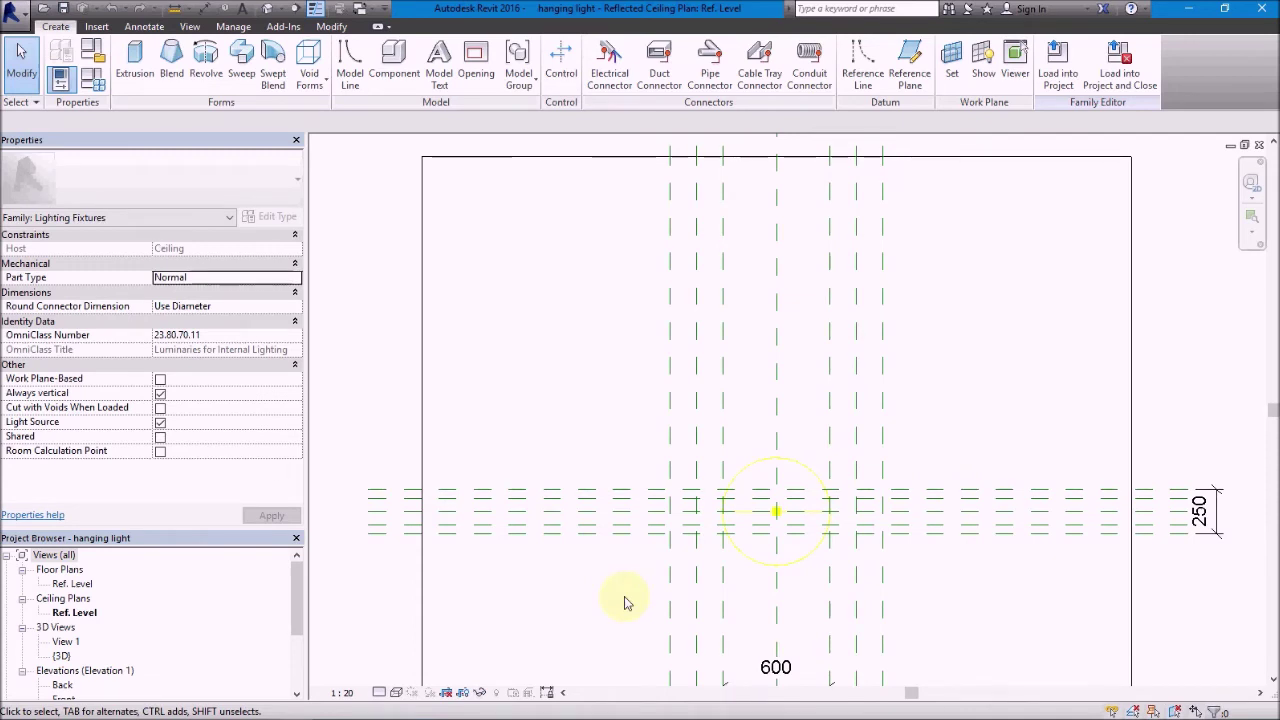
{"action": "middle_click_drag", "start_coordinate": [624, 596], "coordinate": [565, 610]}
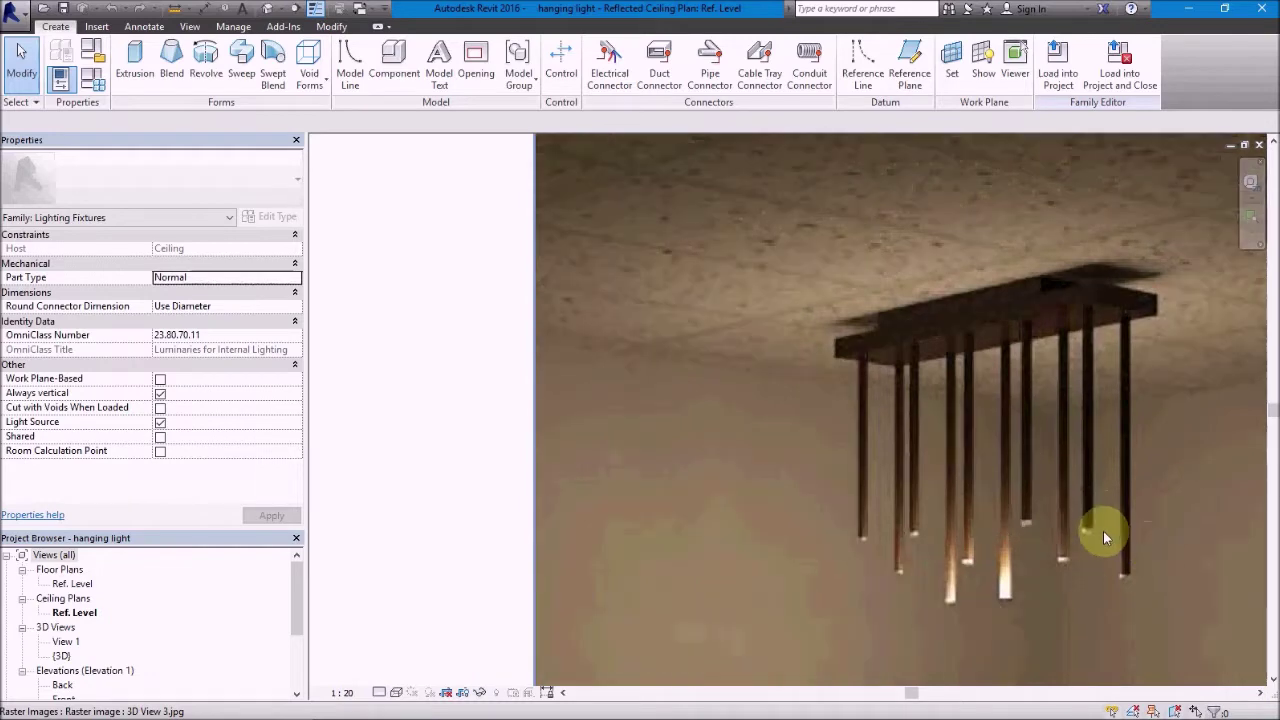
{"action": "scroll", "coordinate": [1106, 528], "scroll_direction": "down", "scroll_amount": 2}
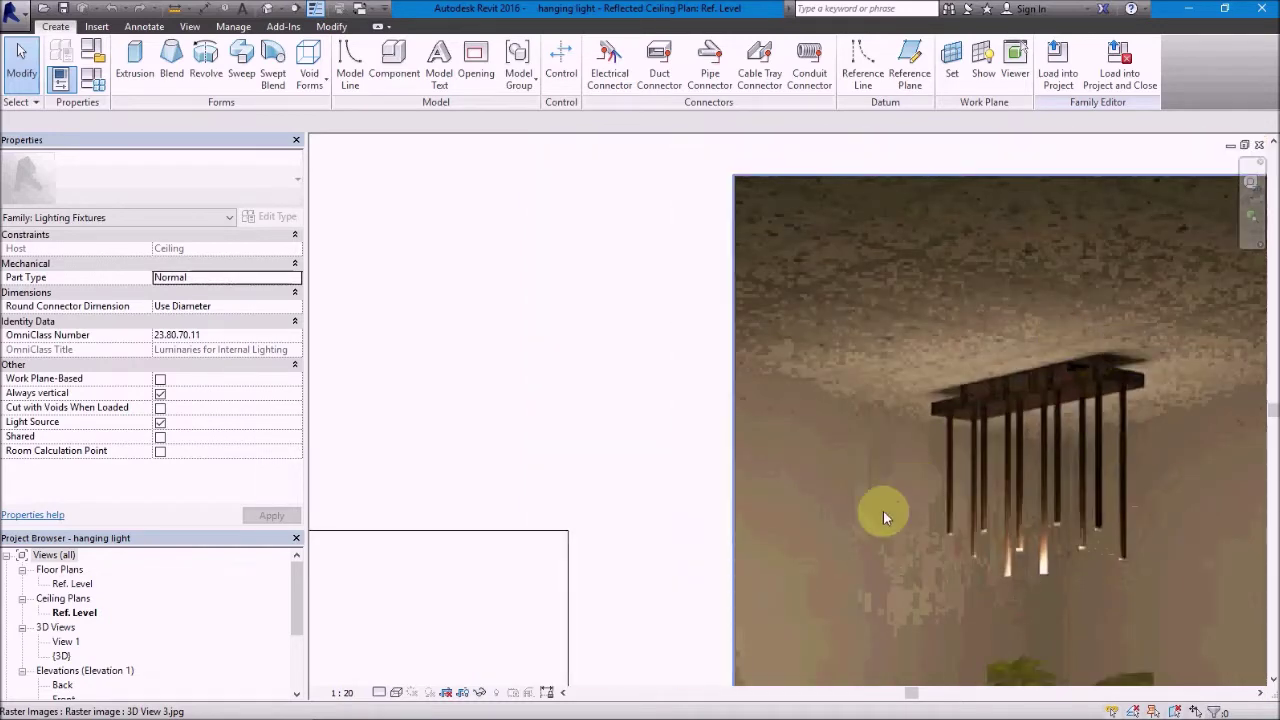
{"action": "middle_click_drag", "start_coordinate": [883, 511], "coordinate": [1004, 440]}
{"action": "scroll", "coordinate": [851, 501], "scroll_direction": "down", "scroll_amount": 2}
{"action": "scroll", "coordinate": [829, 406], "scroll_direction": "down", "scroll_amount": 1}
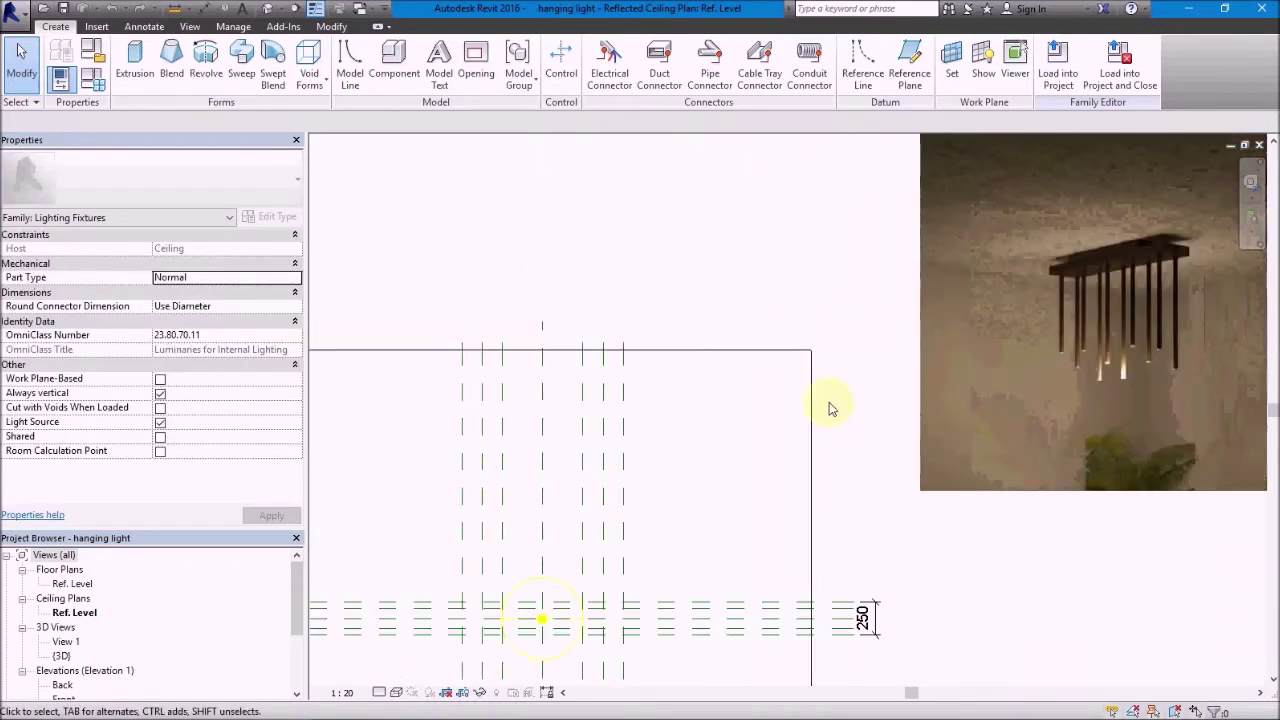
{"action": "scroll", "coordinate": [603, 621], "scroll_direction": "up", "scroll_amount": 2}
{"action": "scroll", "coordinate": [592, 625], "scroll_direction": "down", "scroll_amount": 2}
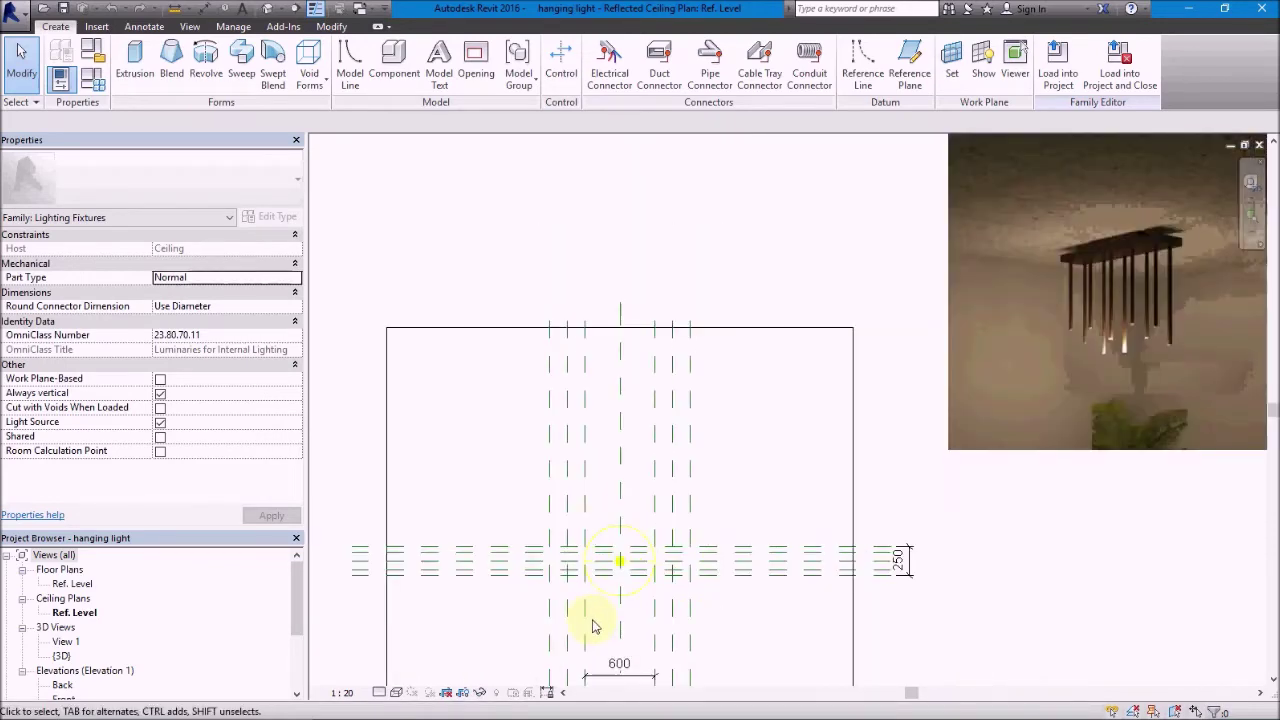
{"action": "scroll", "coordinate": [538, 621], "scroll_direction": "up", "scroll_amount": 2}
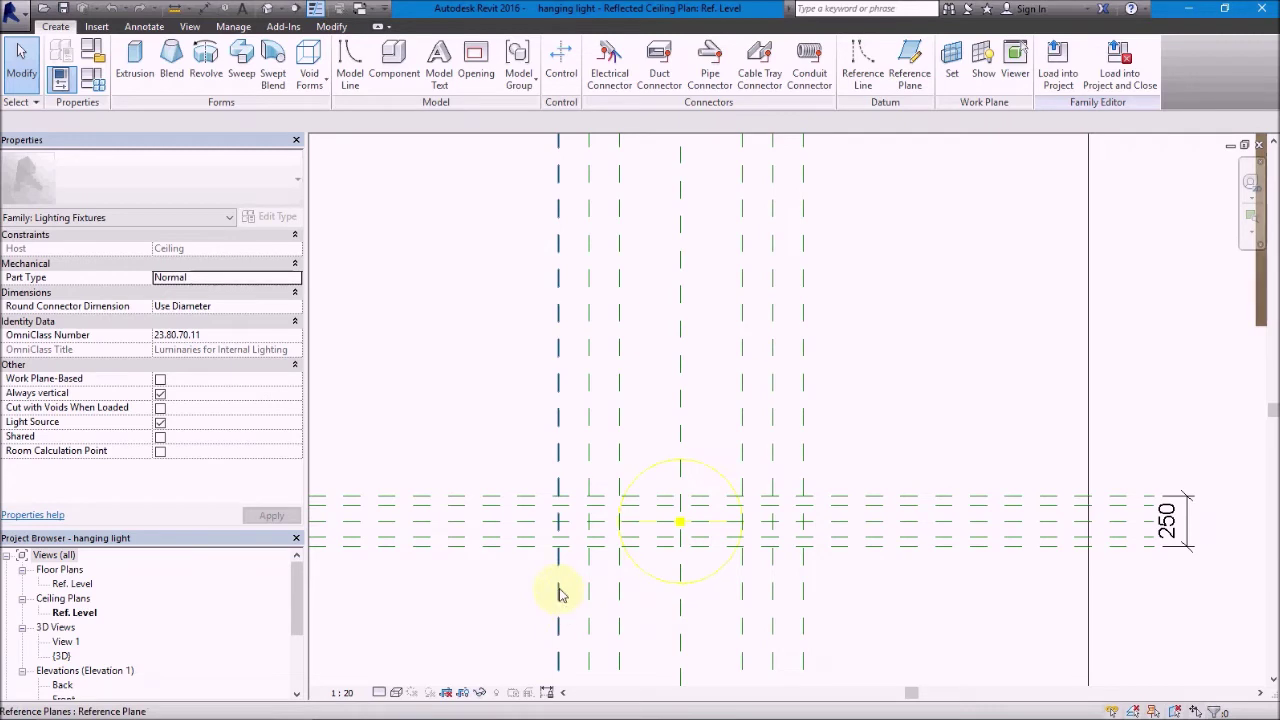
Check the spacing of the reference planes in the ceiling plan
{"action": "left_click", "coordinate": [774, 590]}
{"action": "left_click", "coordinate": [557, 592]}
{"action": "left_click", "coordinate": [514, 598]}
{"action": "left_click", "coordinate": [617, 612]}
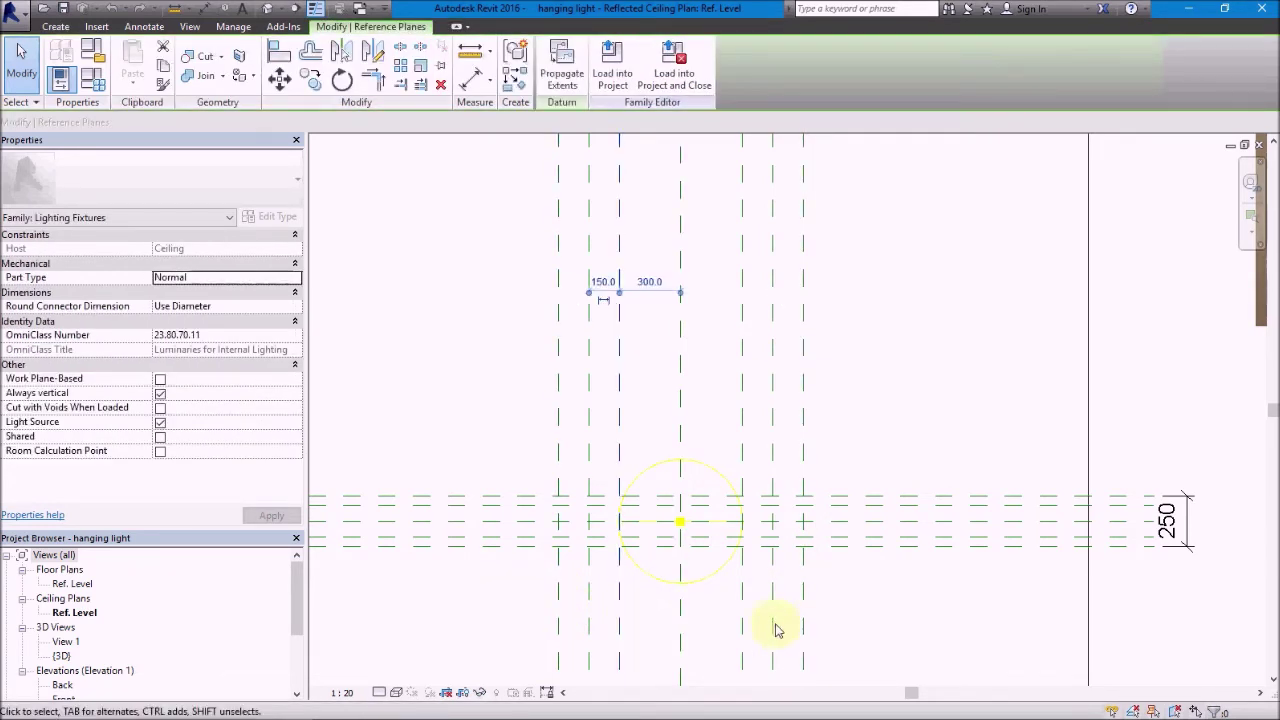
{"action": "left_click", "coordinate": [743, 620]}
{"action": "left_click", "coordinate": [929, 625]}
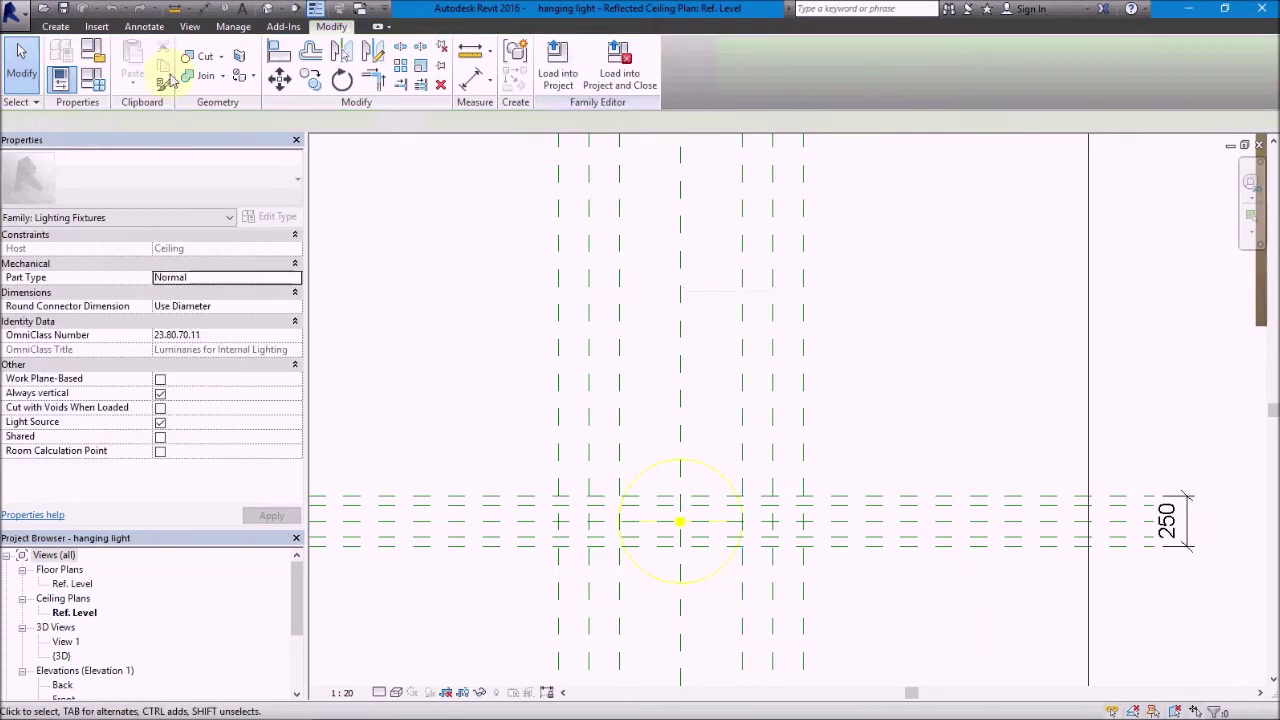
Sketch and finish a 600 by 150 rectangular extrusion between the reference planes
{"action": "left_click", "coordinate": [55, 26]}
{"action": "left_click", "coordinate": [140, 72]}
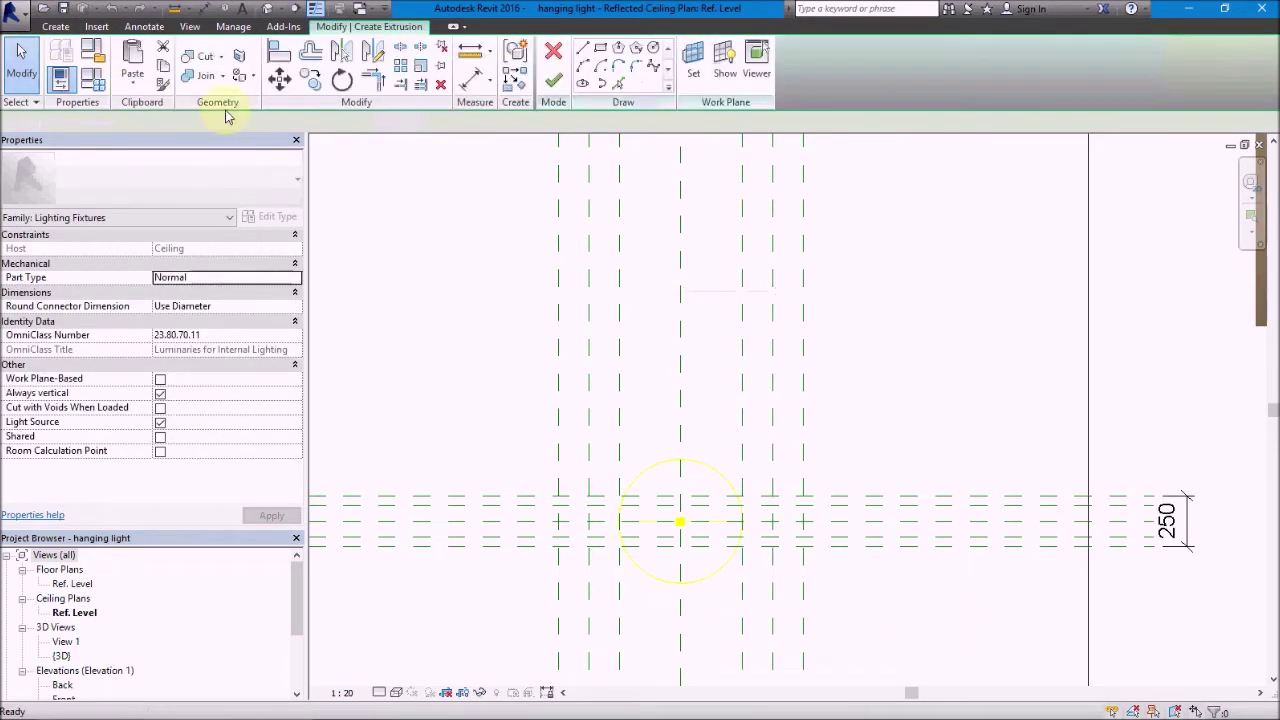
{"action": "left_click", "coordinate": [600, 47]}
{"action": "scroll", "coordinate": [615, 493], "scroll_direction": "up", "scroll_amount": 2}
{"action": "left_click", "coordinate": [558, 463]}
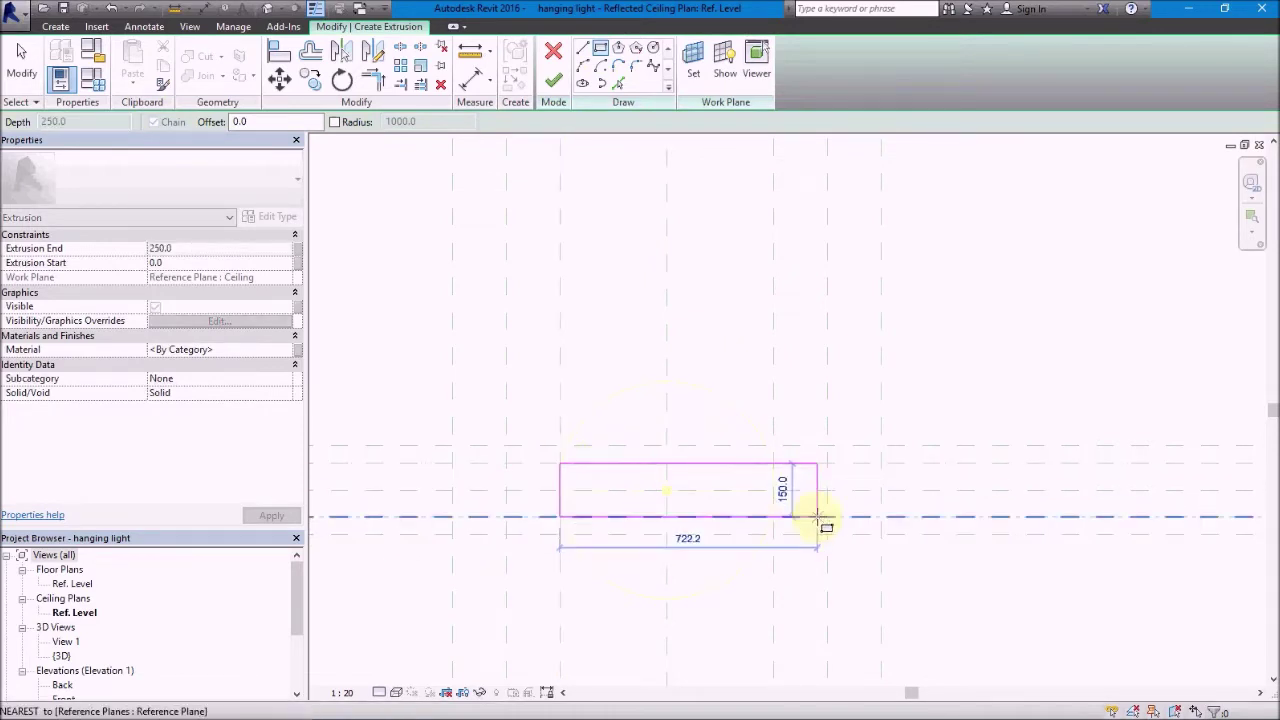
{"action": "left_click", "coordinate": [773, 517]}
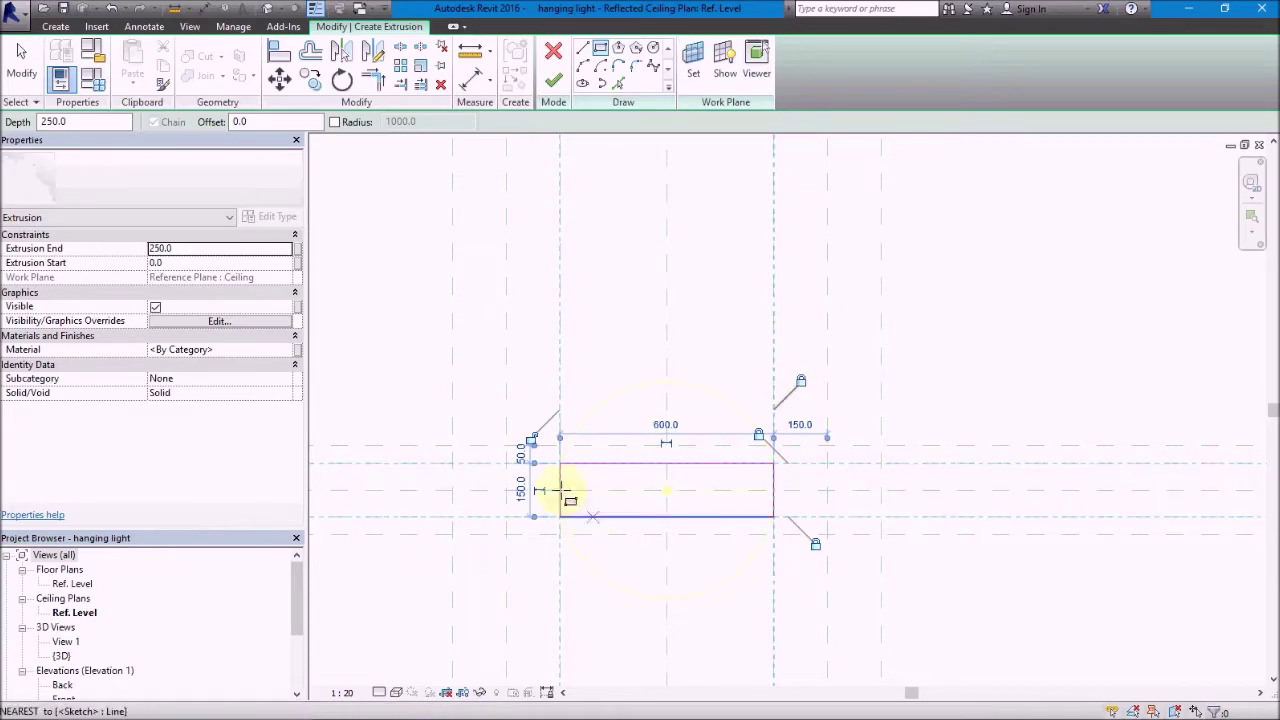
{"action": "scroll", "coordinate": [530, 470], "scroll_direction": "up", "scroll_amount": 2}
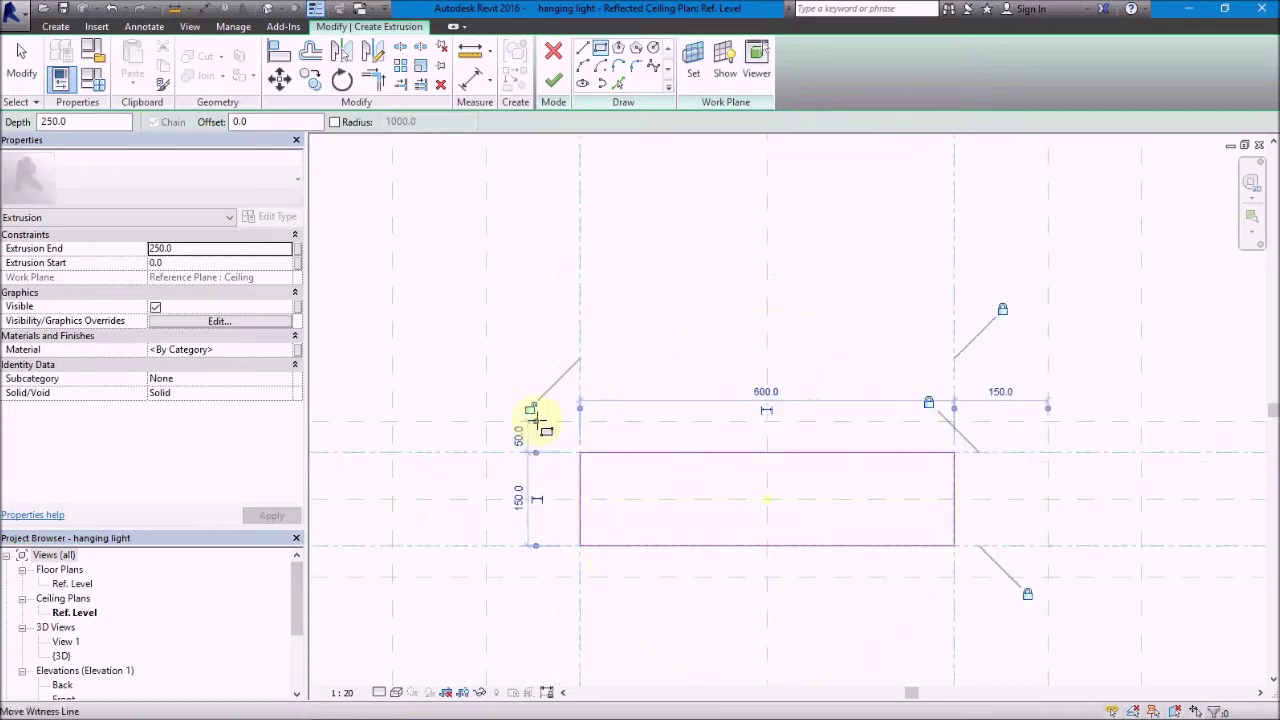
{"action": "left_click", "coordinate": [553, 80]}
{"action": "scroll", "coordinate": [686, 343], "scroll_direction": "down", "scroll_amount": 2}
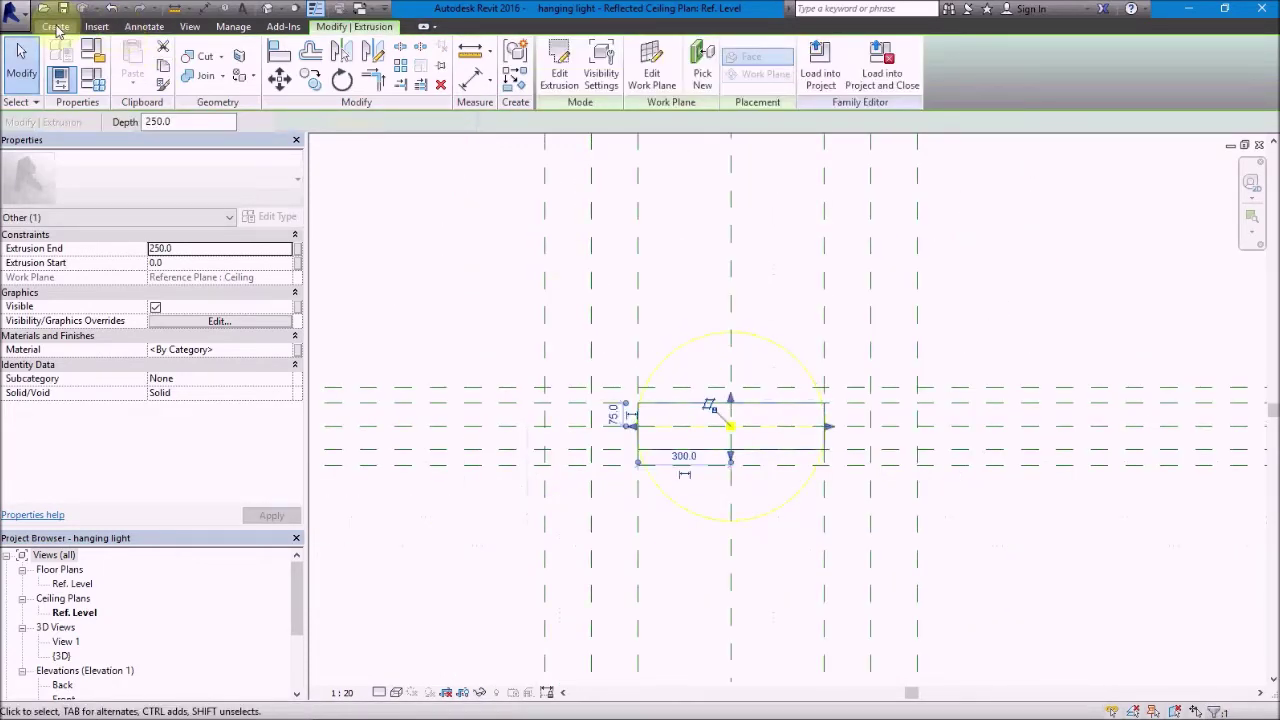
Sketch a 1200 by 250 rectangular extrusion, lock its edges to the reference planes, and finish it
{"action": "left_click", "coordinate": [55, 26]}
{"action": "left_click", "coordinate": [140, 62]}
{"action": "left_click", "coordinate": [600, 48]}
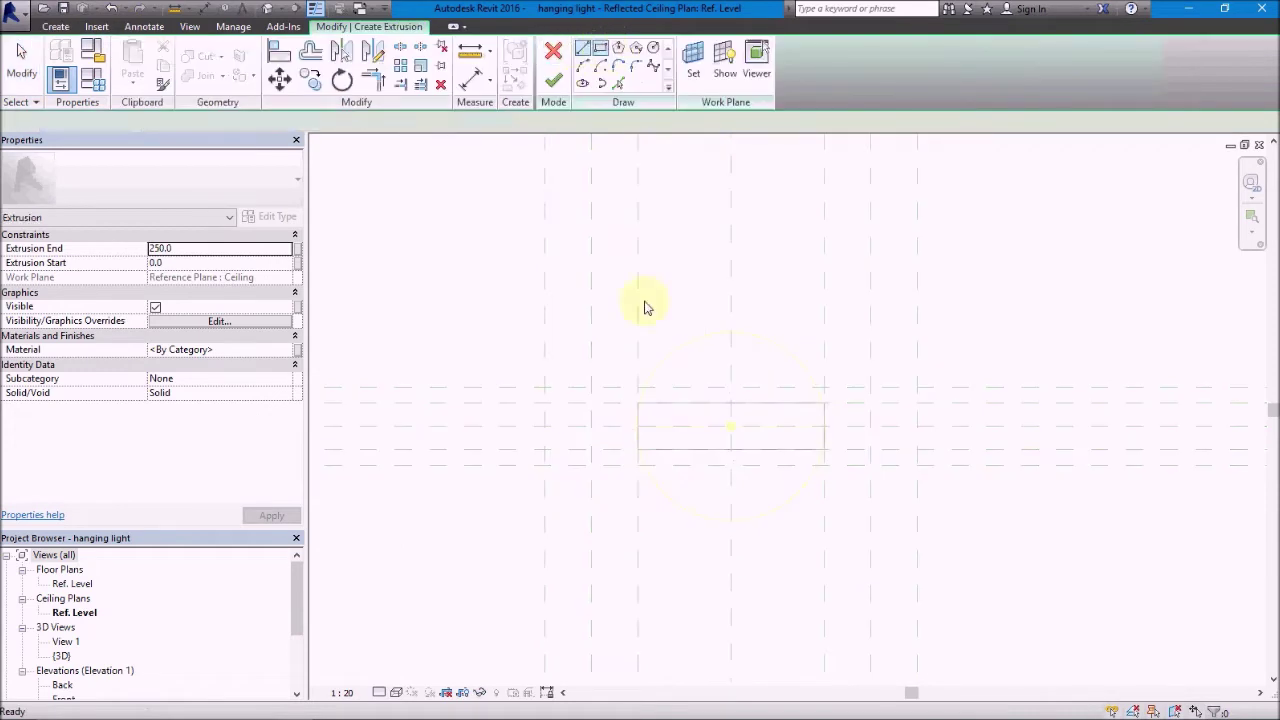
{"action": "left_click", "coordinate": [544, 388]}
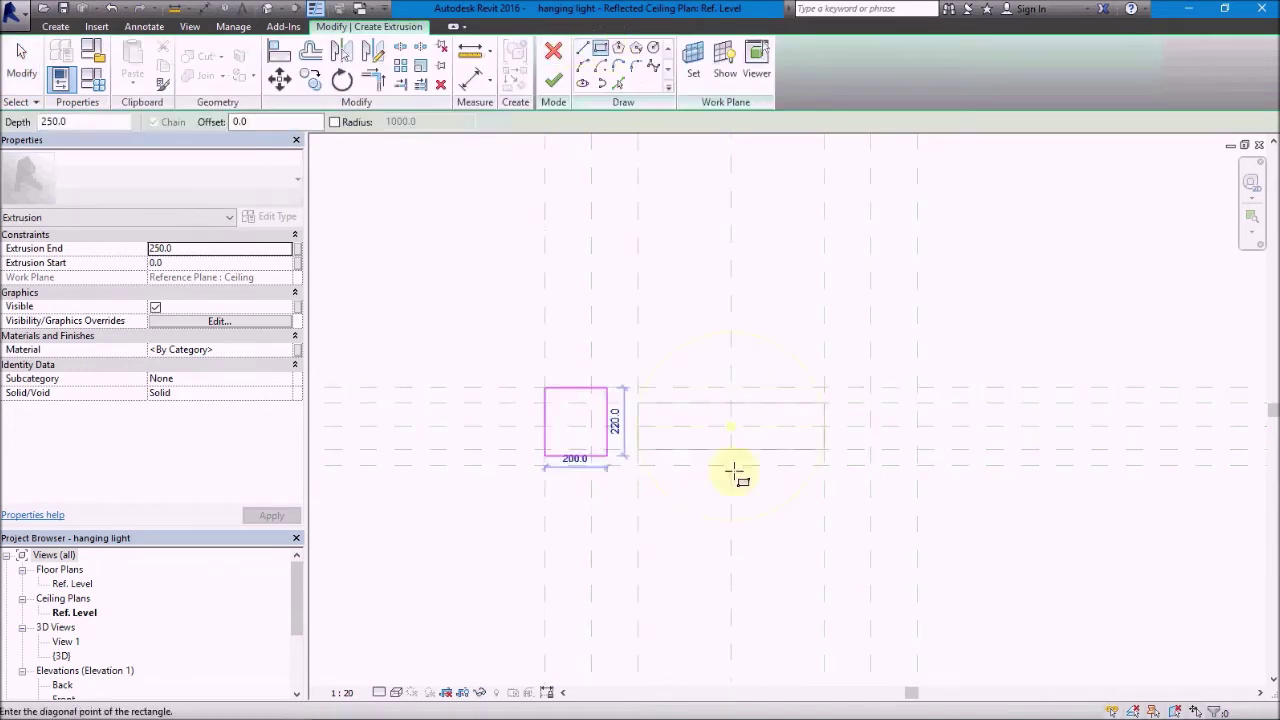
{"action": "left_click", "coordinate": [917, 465]}
{"action": "left_click", "coordinate": [817, 493]}
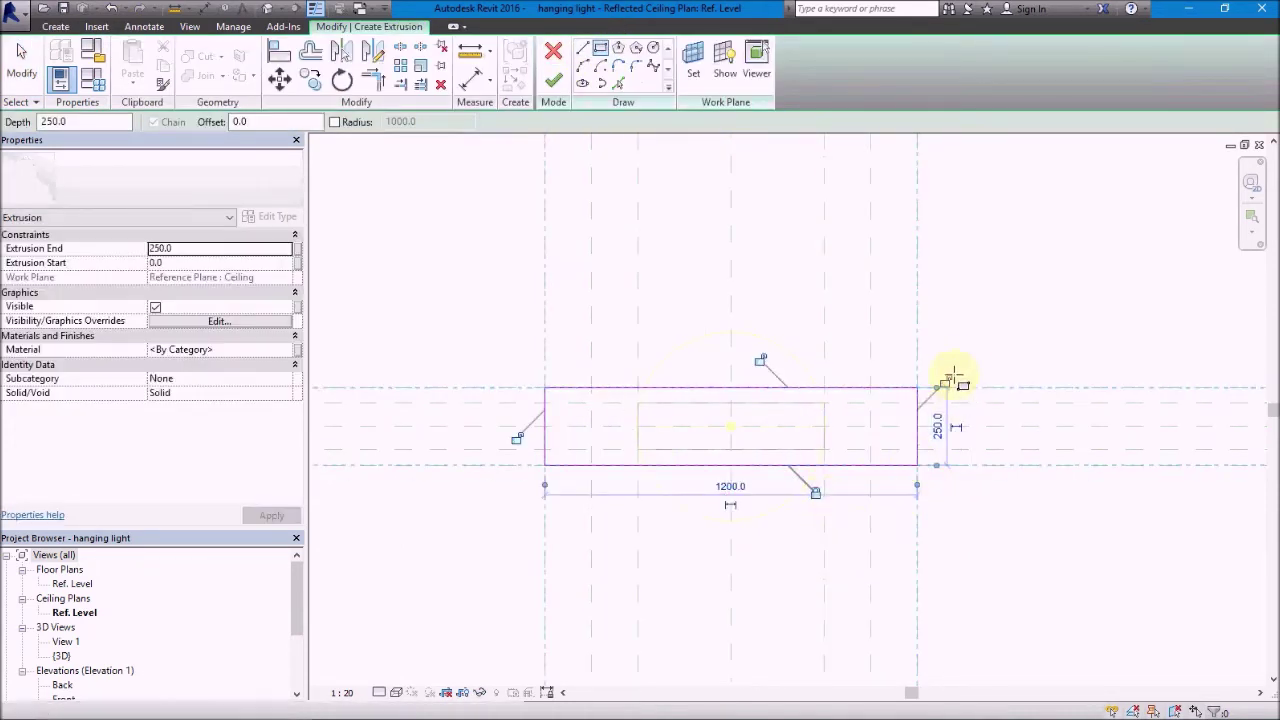
{"action": "left_click", "coordinate": [760, 359]}
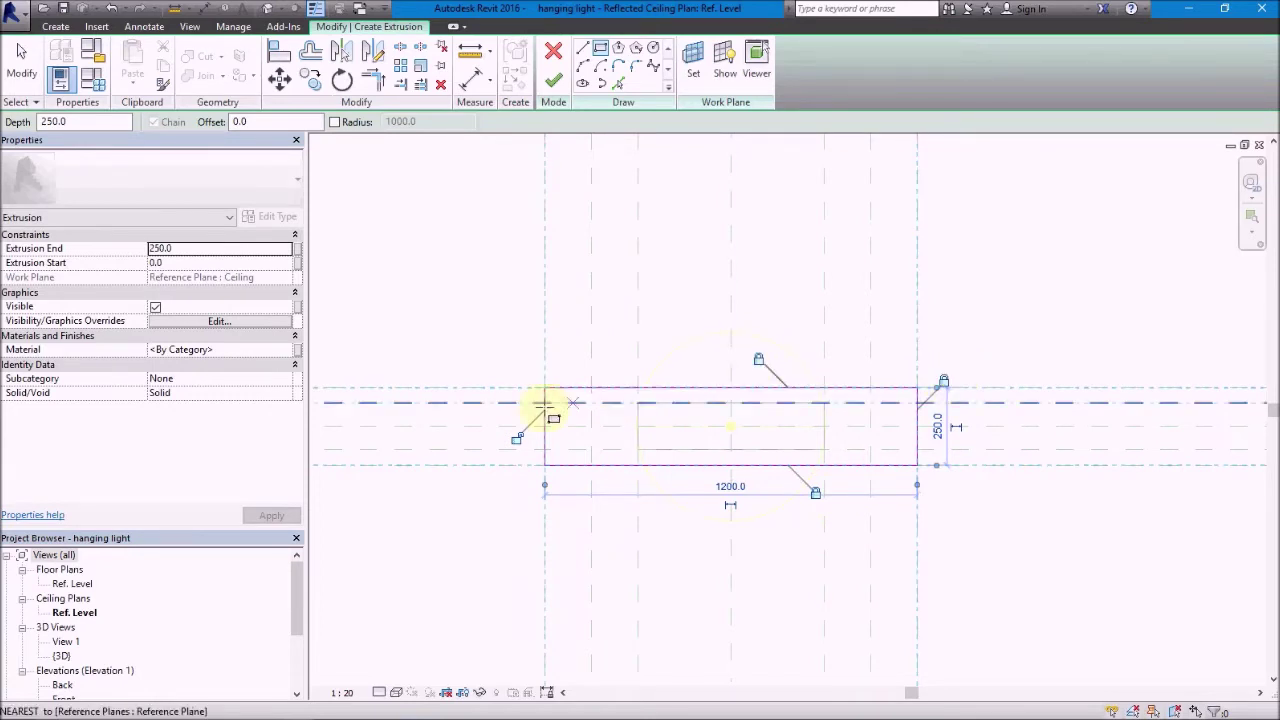
{"action": "left_click", "coordinate": [556, 80]}
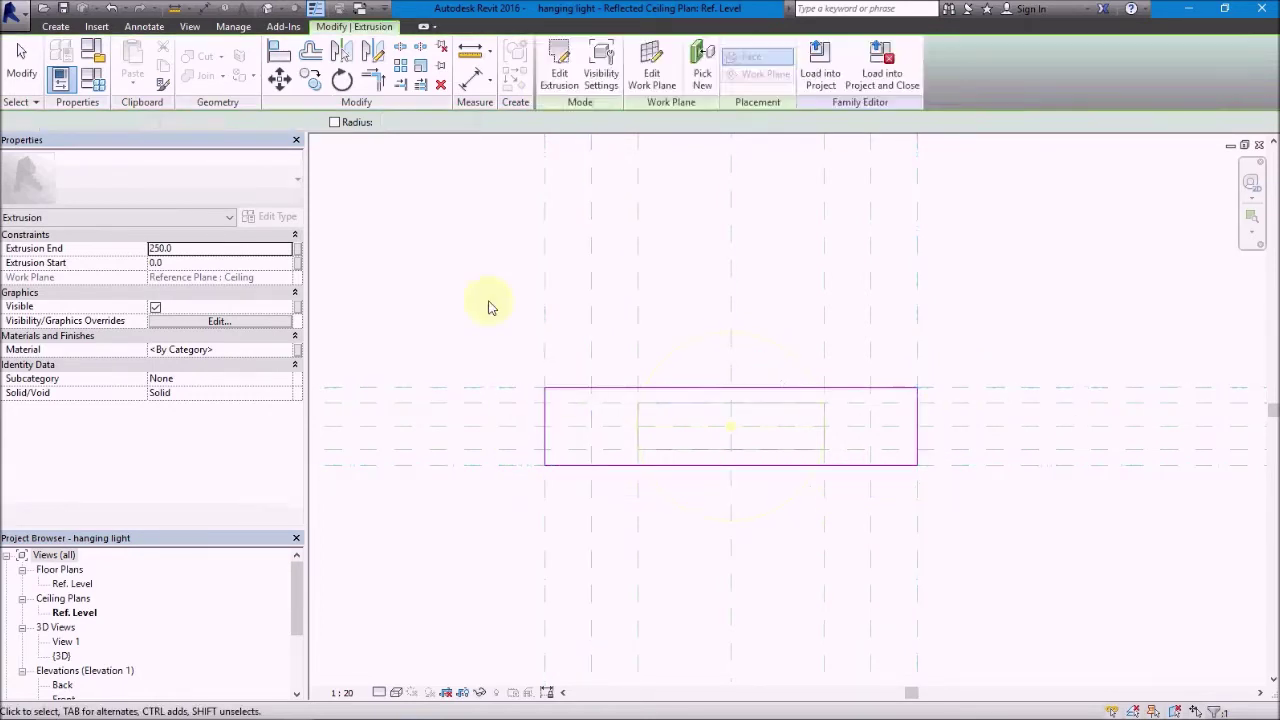
{"action": "left_click", "coordinate": [500, 320]}
{"action": "left_click", "coordinate": [118, 668]}
{"action": "scroll", "coordinate": [94, 670], "scroll_direction": "down", "scroll_amount": 2}
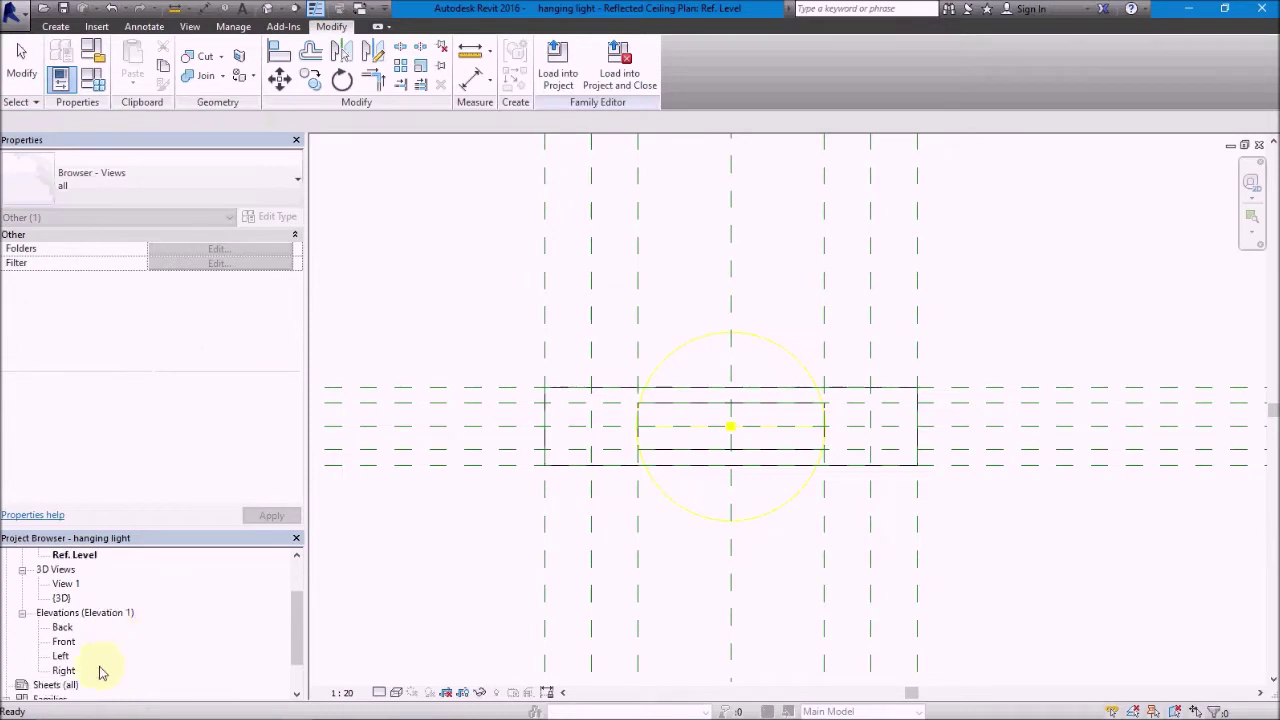
In Front elevation, resize the wide extrusion to span -100 to -50, 50 thick
{"action": "double_click", "coordinate": [63, 641]}
{"action": "scroll", "coordinate": [775, 175], "scroll_direction": "up", "scroll_amount": 2}
{"action": "left_click", "coordinate": [727, 273]}
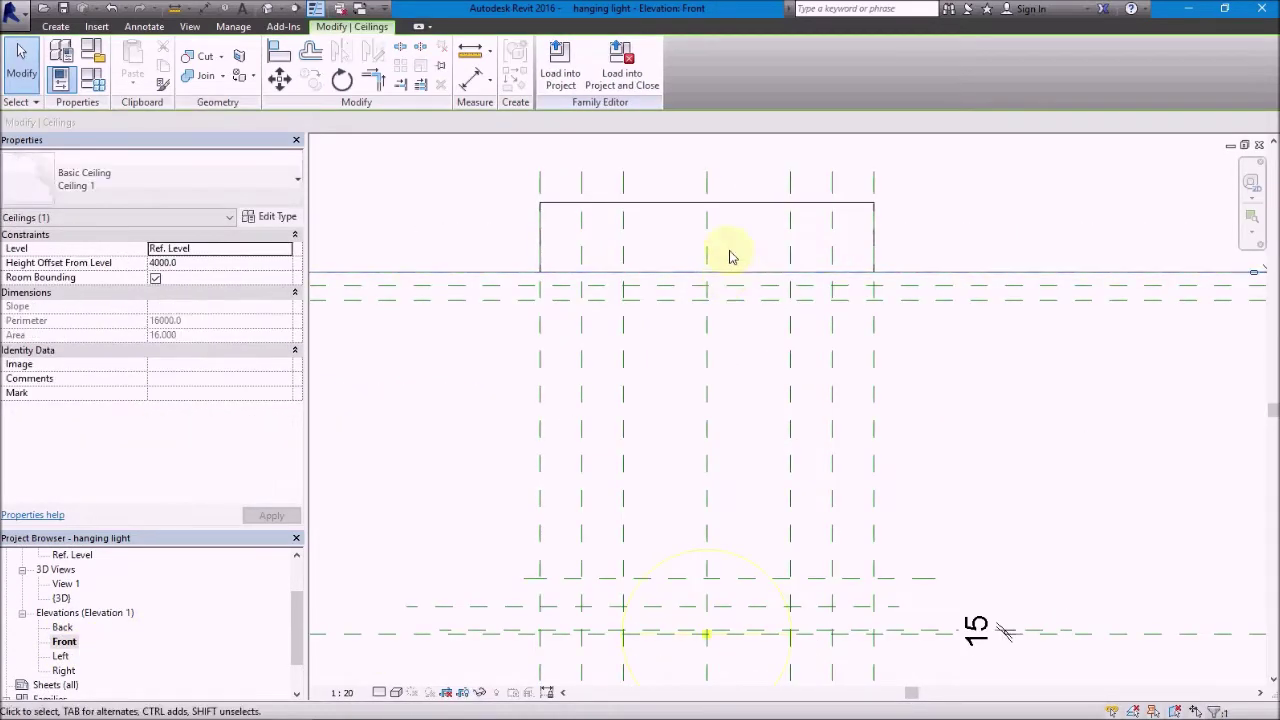
{"action": "left_click", "coordinate": [731, 210]}
{"action": "scroll", "coordinate": [733, 247], "scroll_direction": "up", "scroll_amount": 1}
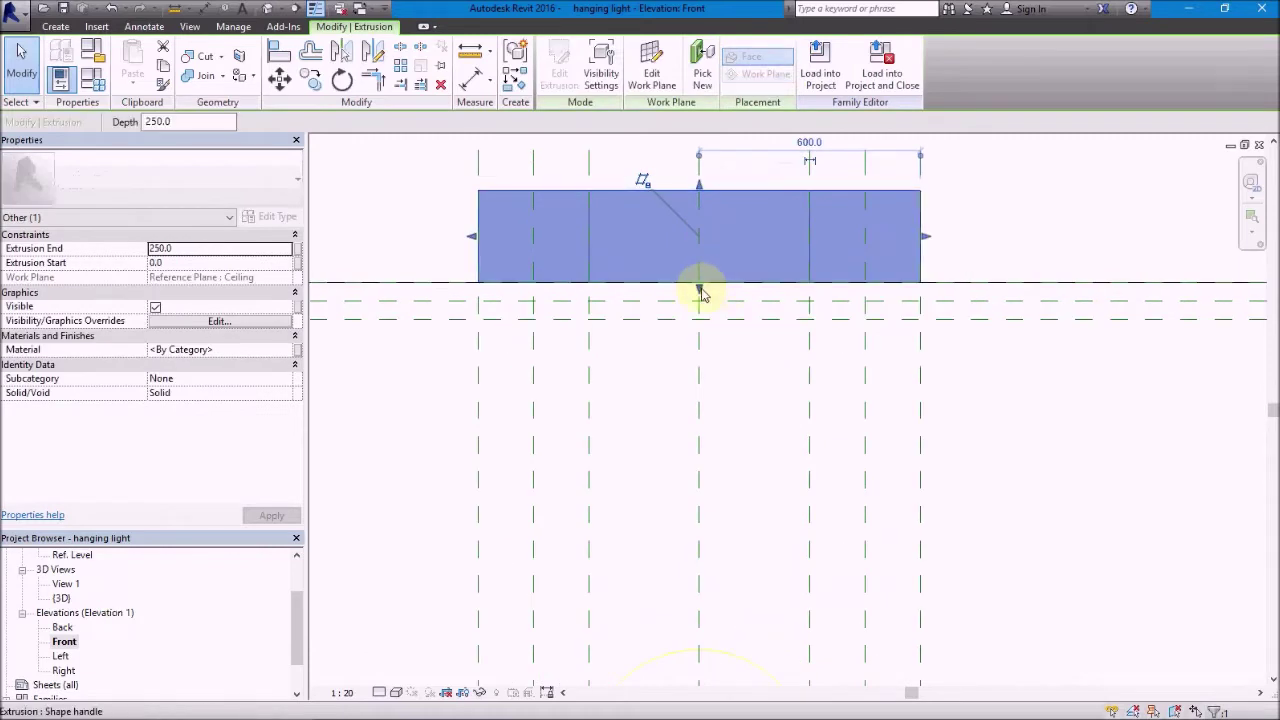
{"action": "left_click_drag", "start_coordinate": [703, 284], "coordinate": [703, 322]}
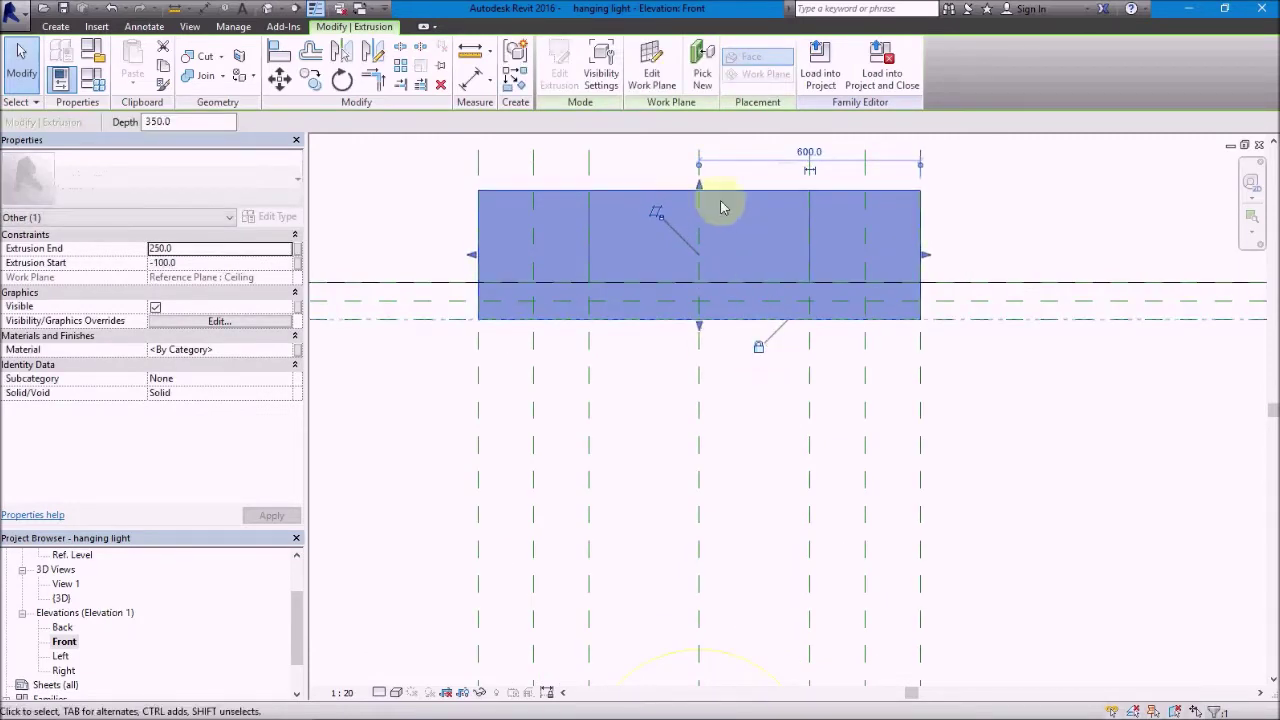
{"action": "left_click_drag", "start_coordinate": [697, 186], "coordinate": [703, 296]}
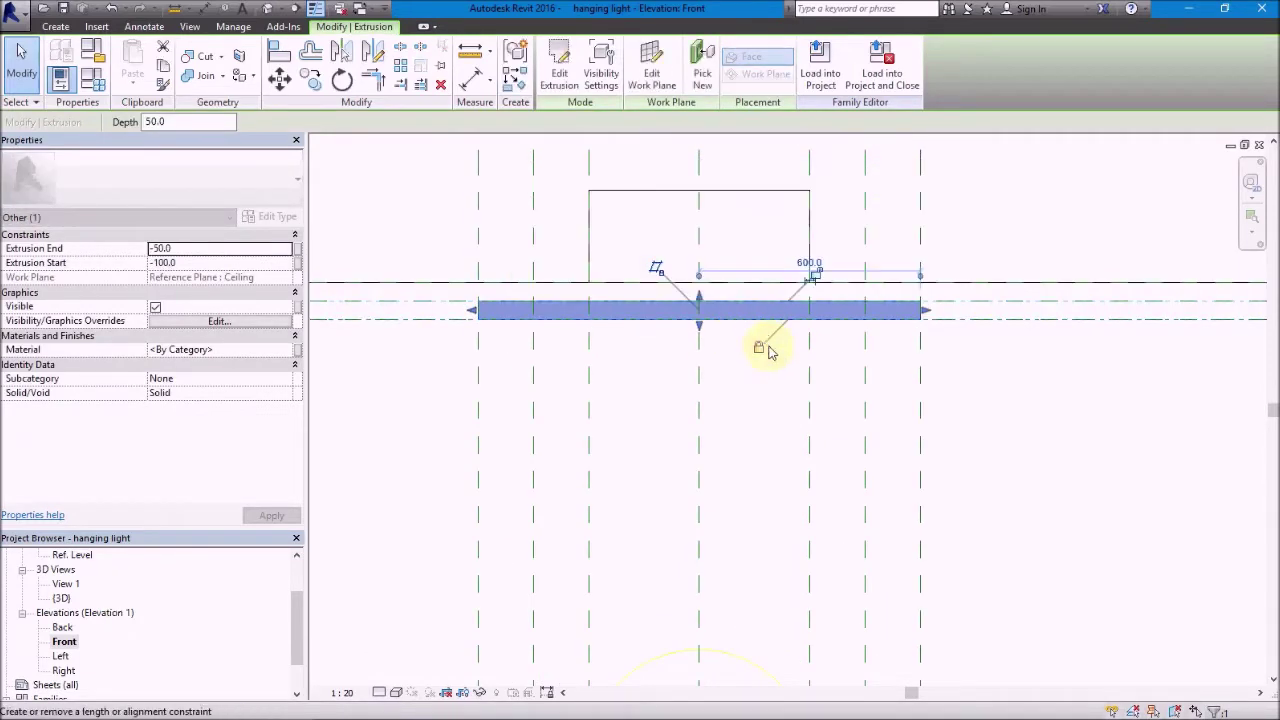
{"action": "left_click", "coordinate": [816, 275]}
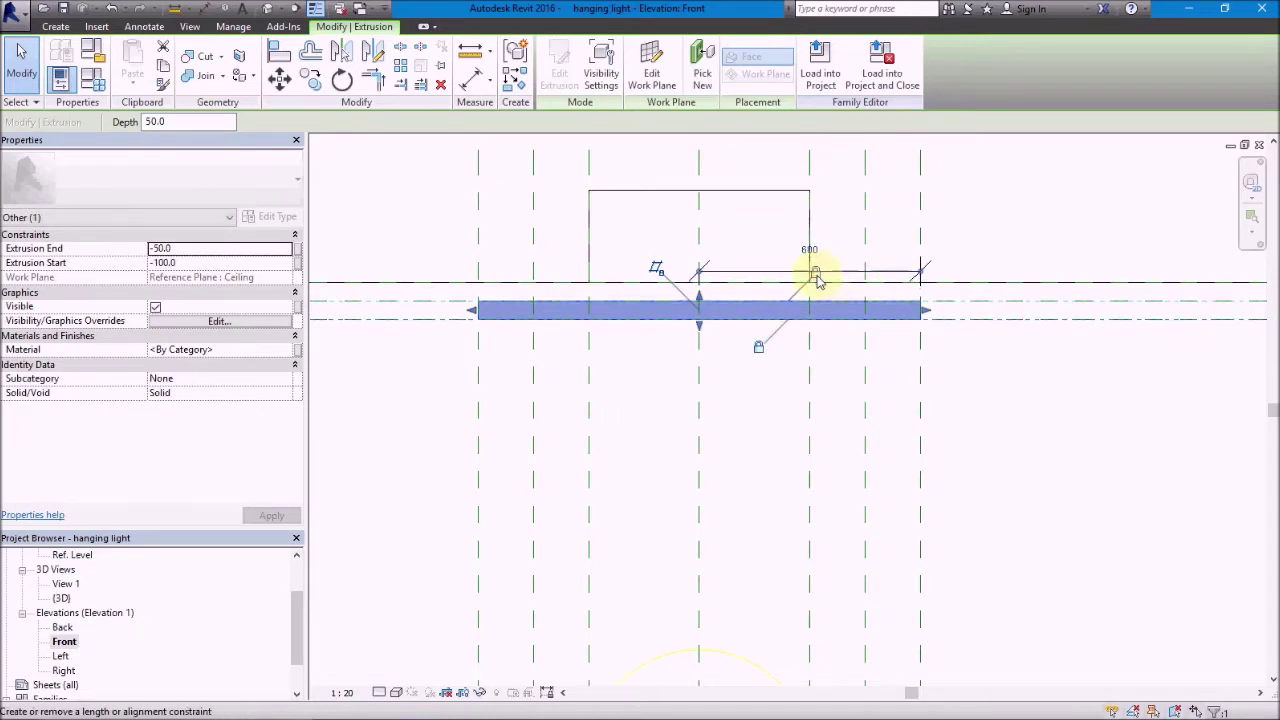
{"action": "left_click", "coordinate": [775, 270]}
{"action": "left_click", "coordinate": [886, 194]}
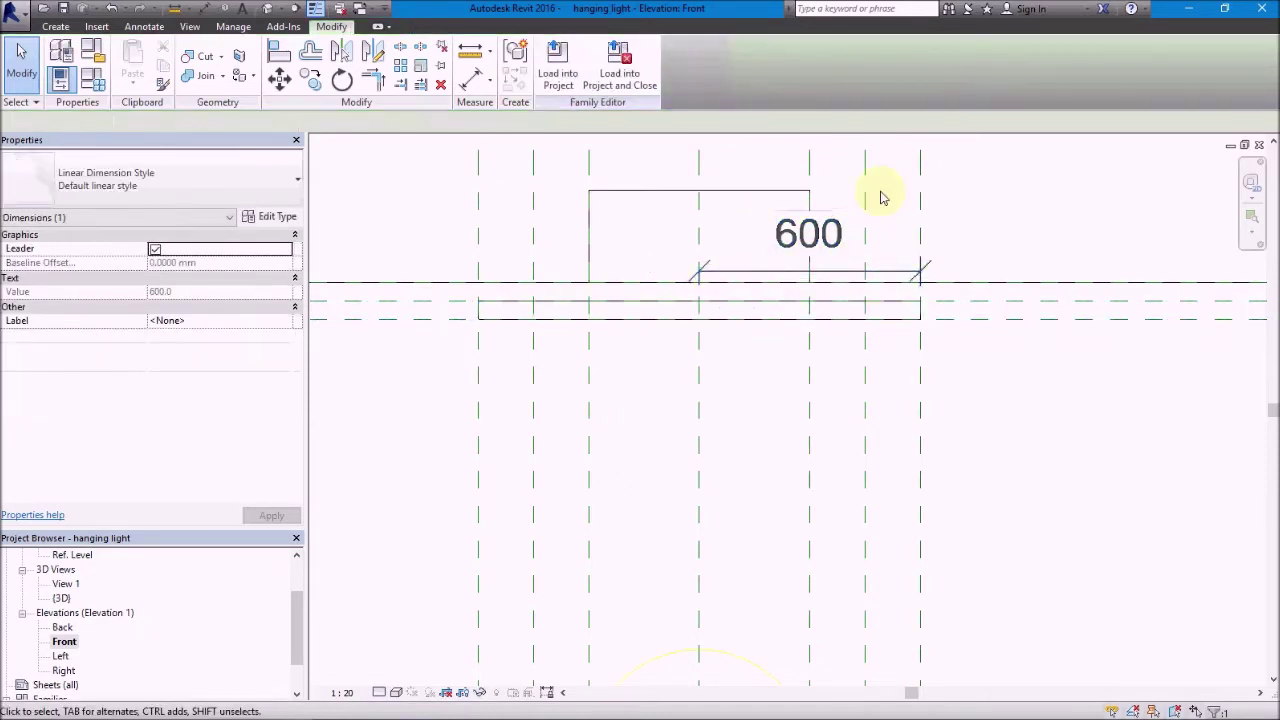
Bring the narrower extrusion to span -50 to 0, delete the 600 dimension, and view in 3D
{"action": "left_click", "coordinate": [740, 199]}
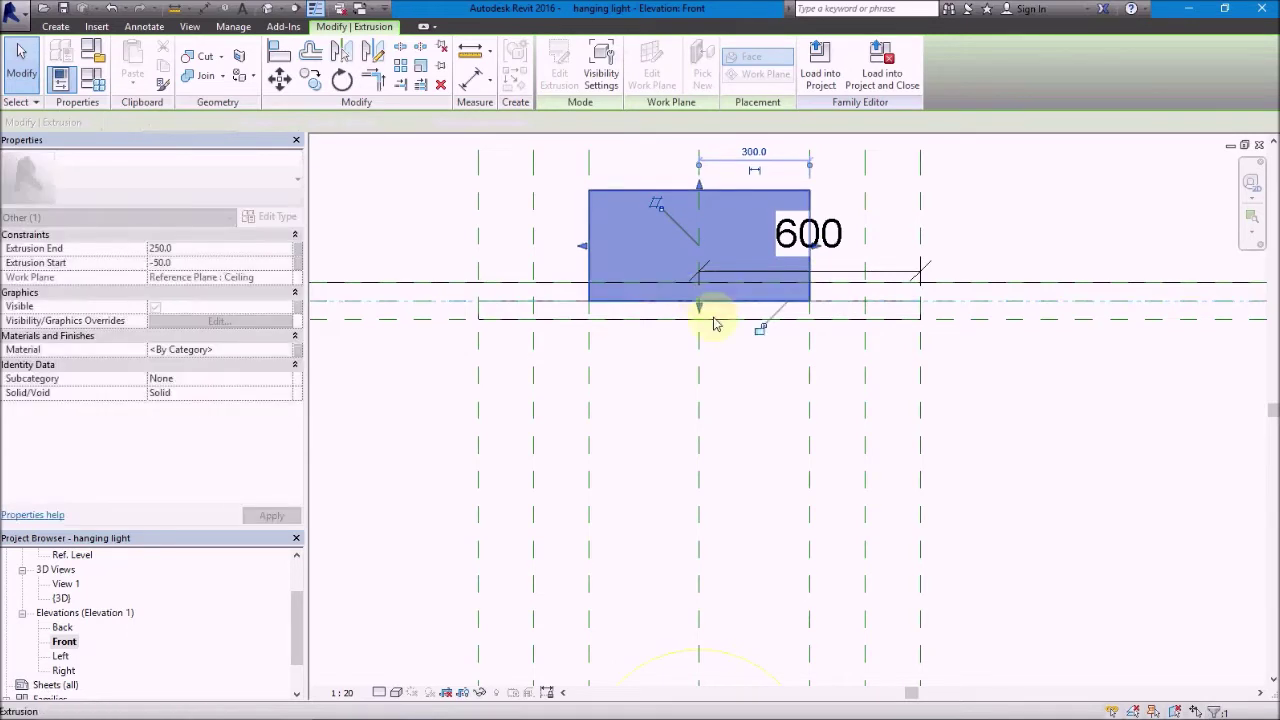
{"action": "mouse_move", "coordinate": [699, 193]}
{"action": "left_mouse_down"}
{"action": "mouse_move", "coordinate": [716, 298]}
{"action": "mouse_move", "coordinate": [757, 334]}
{"action": "left_mouse_up"}
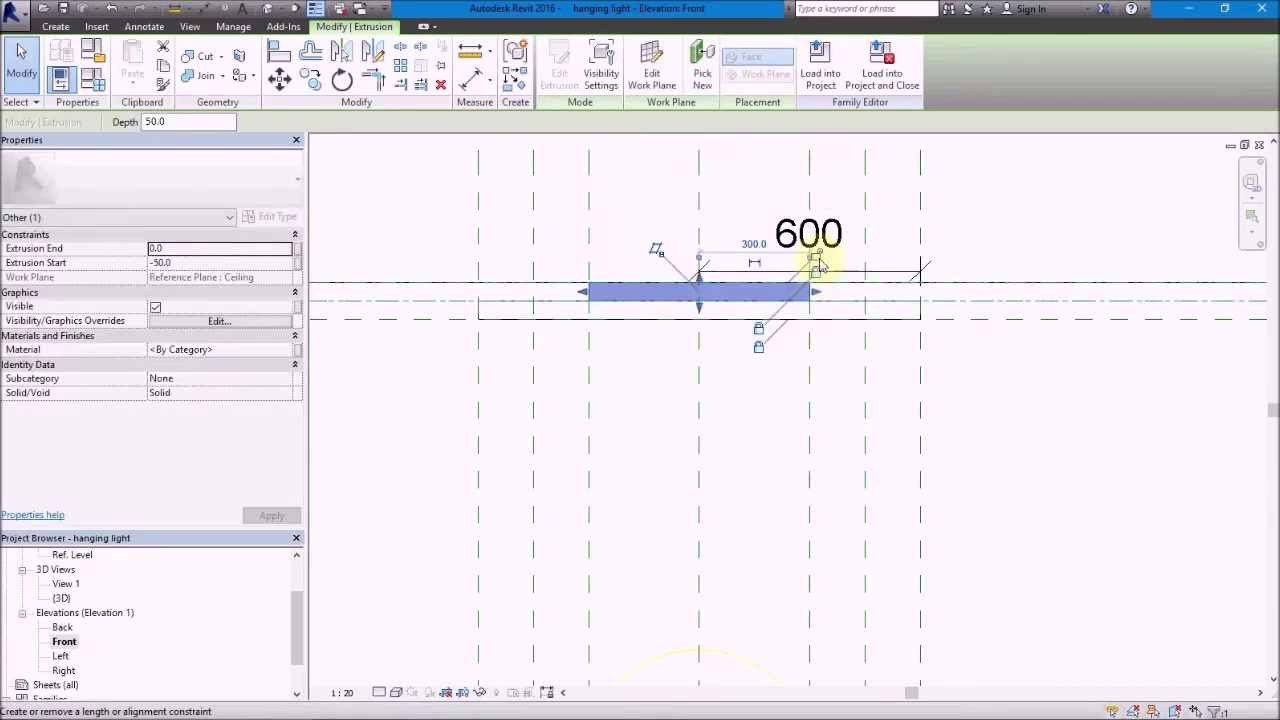
{"action": "left_click", "coordinate": [849, 271]}
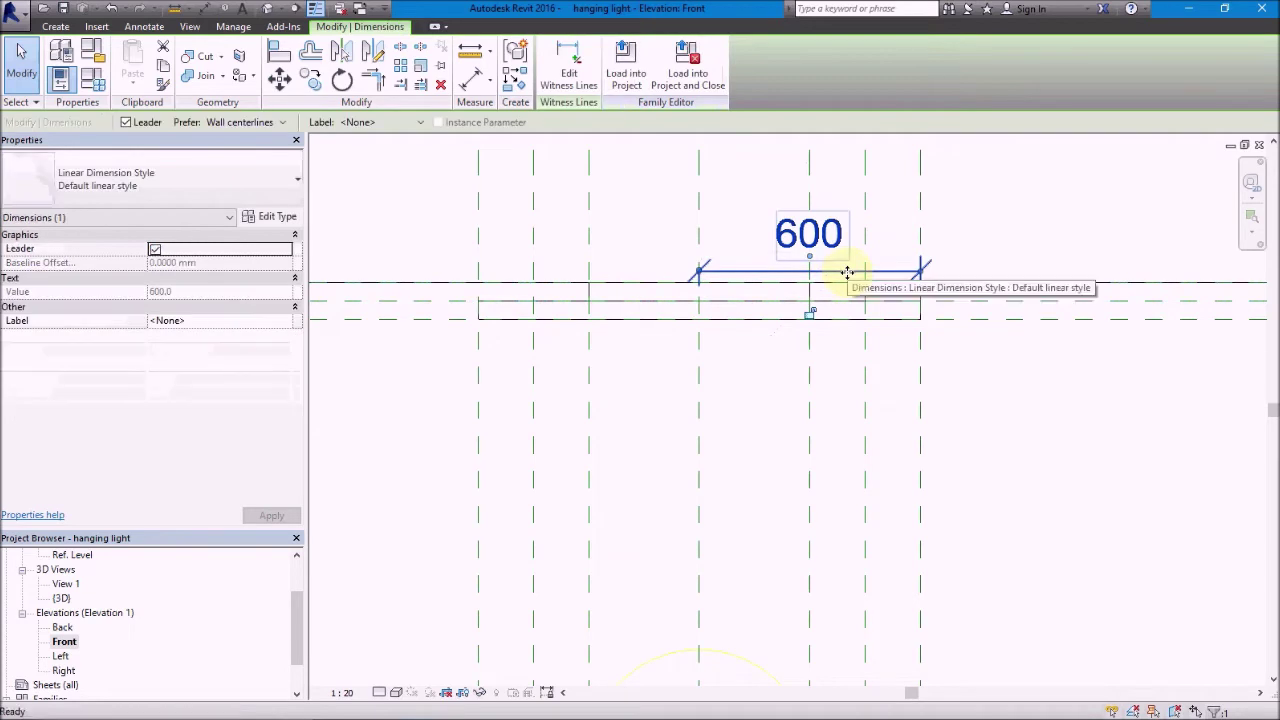
{"action": "key", "text": "Delete"}
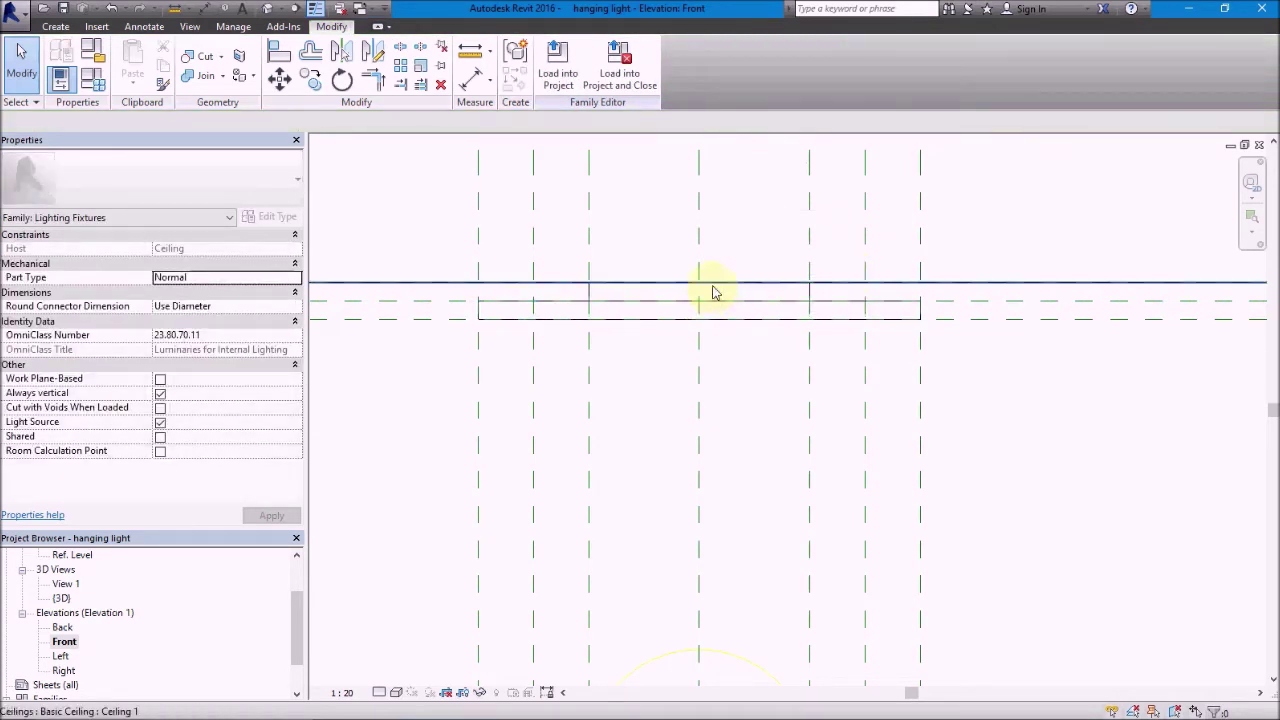
{"action": "left_click", "coordinate": [269, 12]}
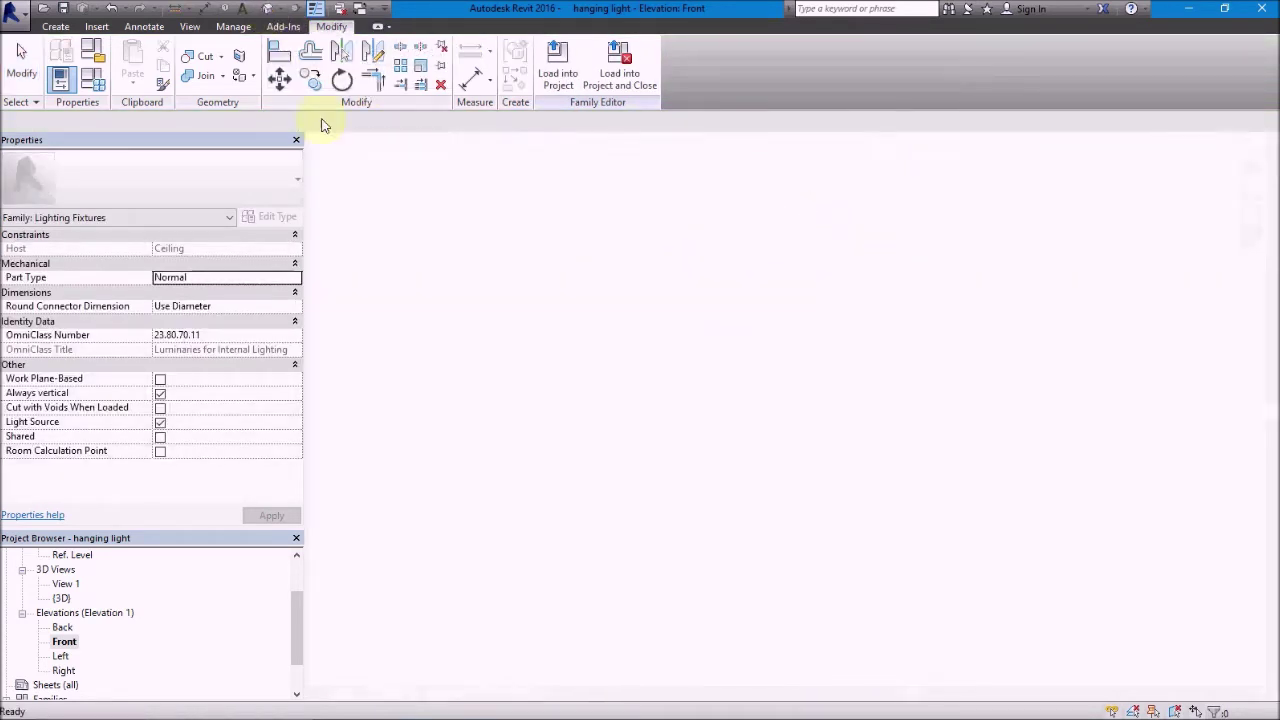
{"action": "middle_click_drag", "start_coordinate": [604, 522], "coordinate": [788, 336], "text": "shift"}
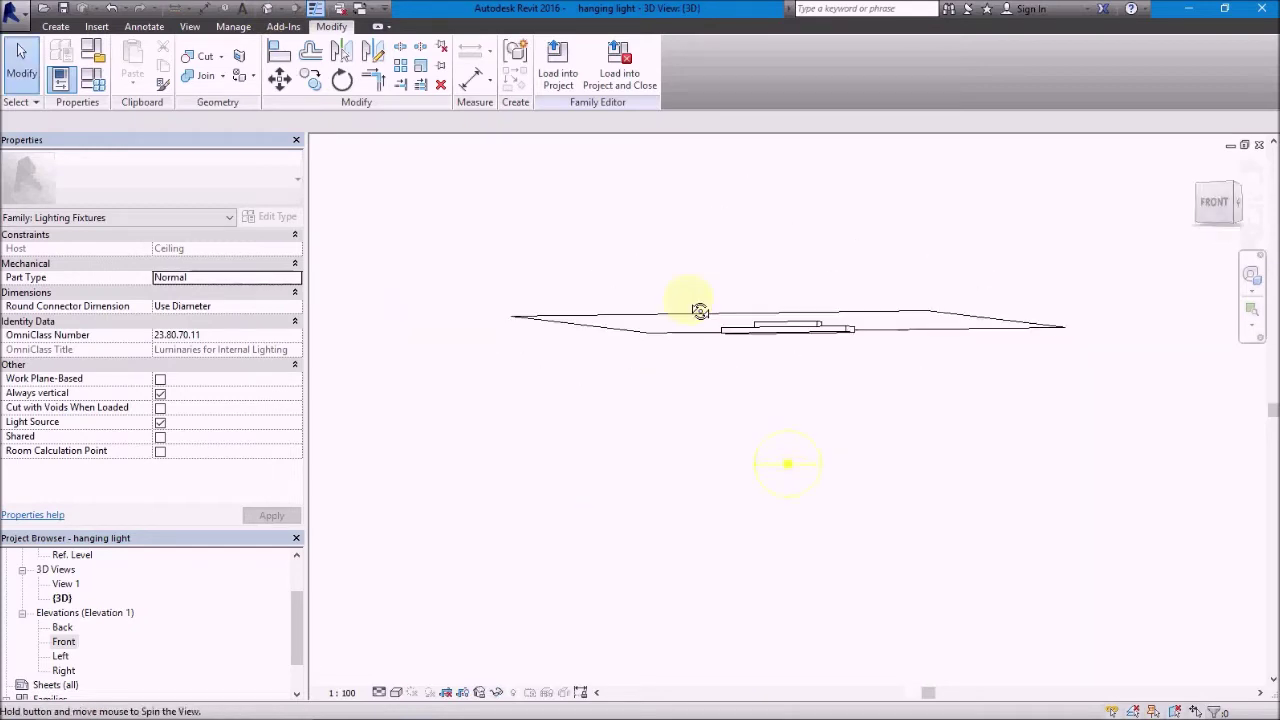
Assign the Copper, Patina library material to both extrusions, replacing the duplicate appearance
{"action": "scroll", "coordinate": [788, 336], "scroll_direction": "up", "scroll_amount": 2}
{"action": "left_click", "coordinate": [786, 346]}
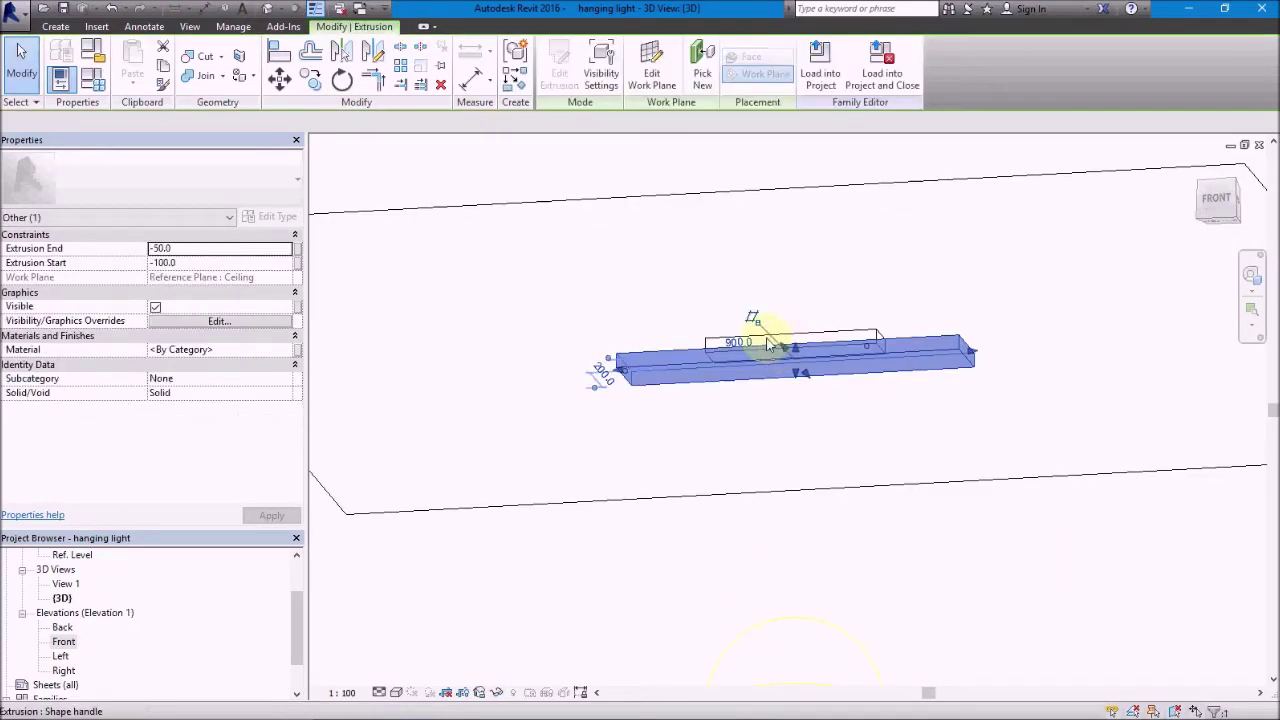
{"action": "left_click", "coordinate": [706, 344], "text": "ctrl"}
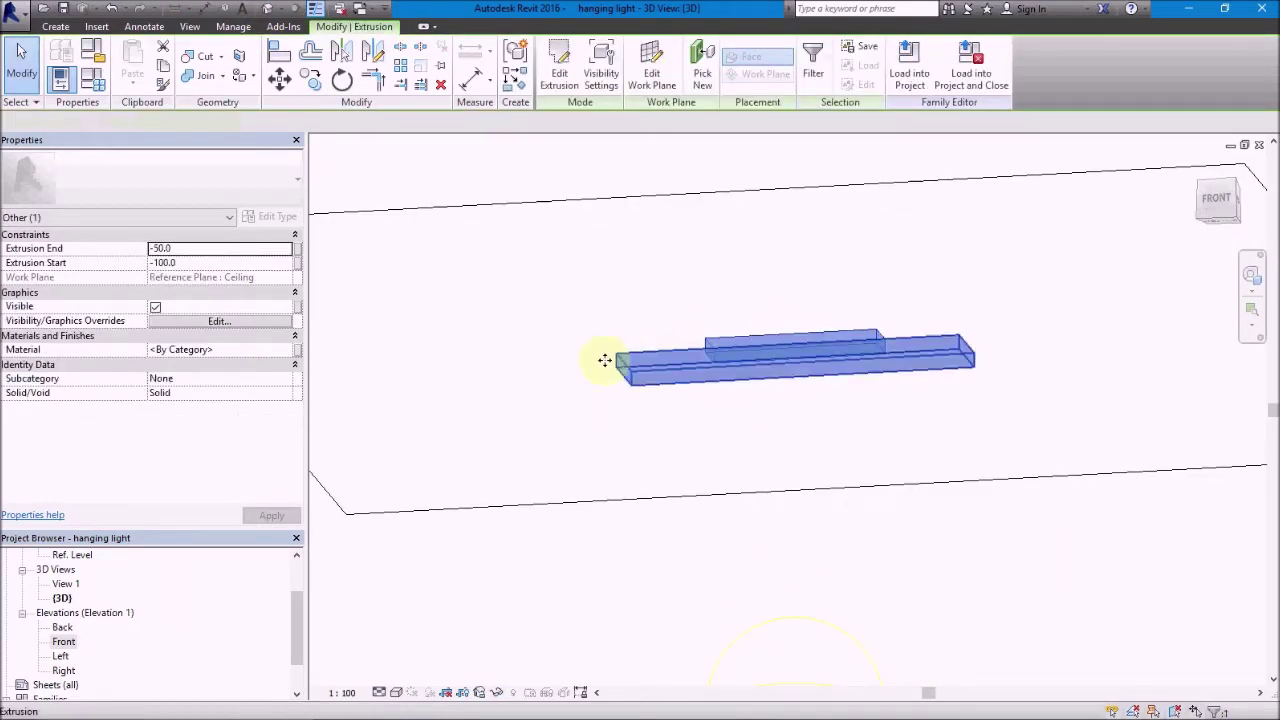
{"action": "left_click", "coordinate": [289, 350]}
{"action": "scroll", "coordinate": [360, 290], "scroll_direction": "down", "scroll_amount": 1}
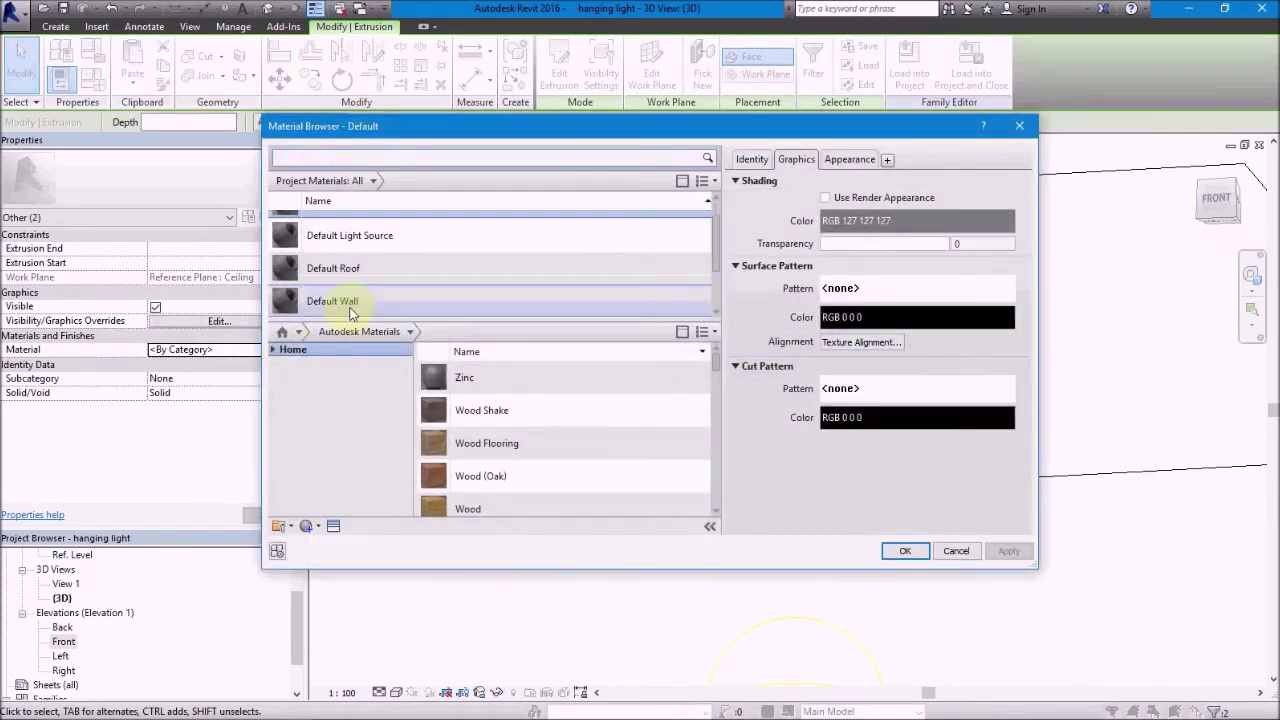
{"action": "scroll", "coordinate": [373, 274], "scroll_direction": "up", "scroll_amount": 1}
{"action": "left_click", "coordinate": [337, 157]}
{"action": "type", "text": "copper"}
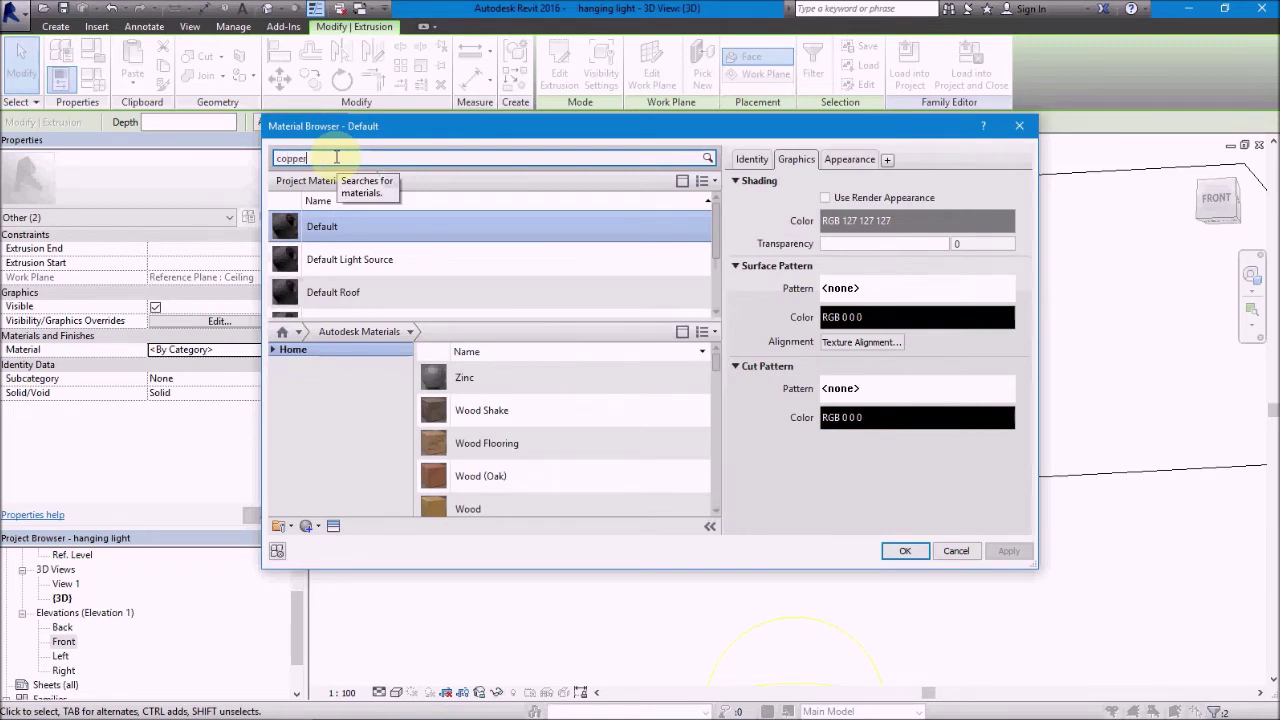
{"action": "key", "text": "Return"}
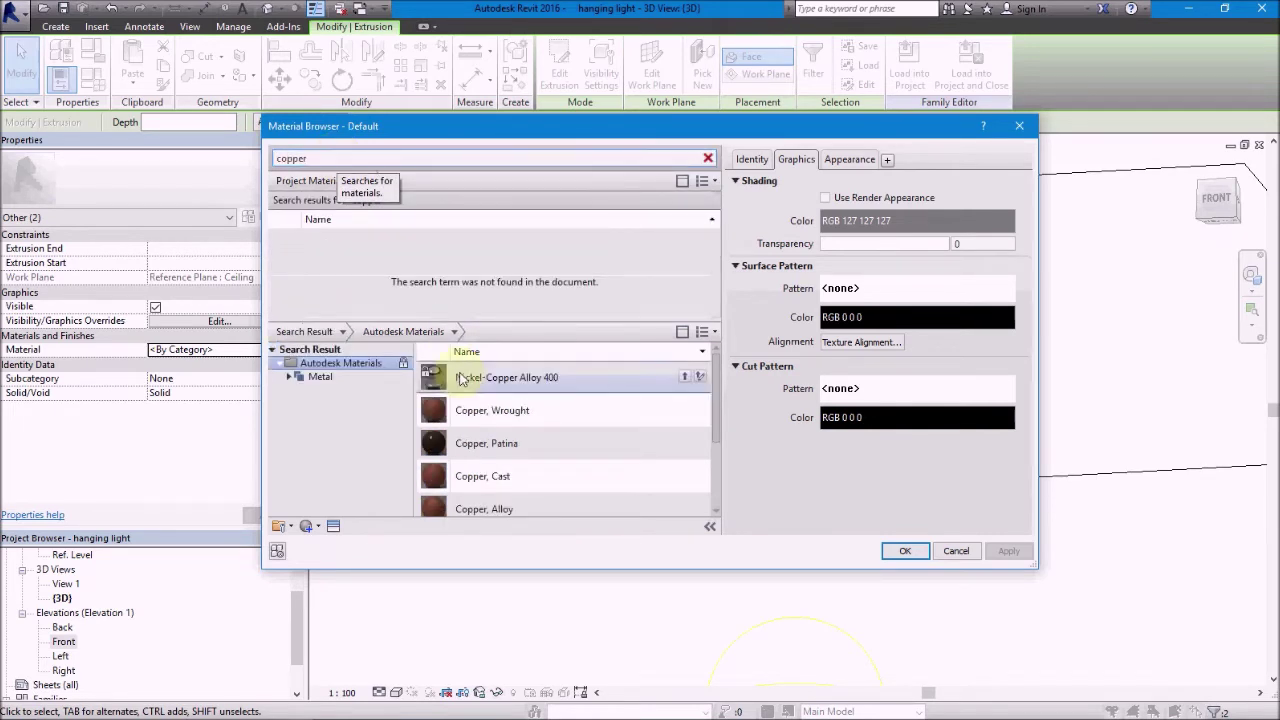
{"action": "double_click", "coordinate": [523, 443]}
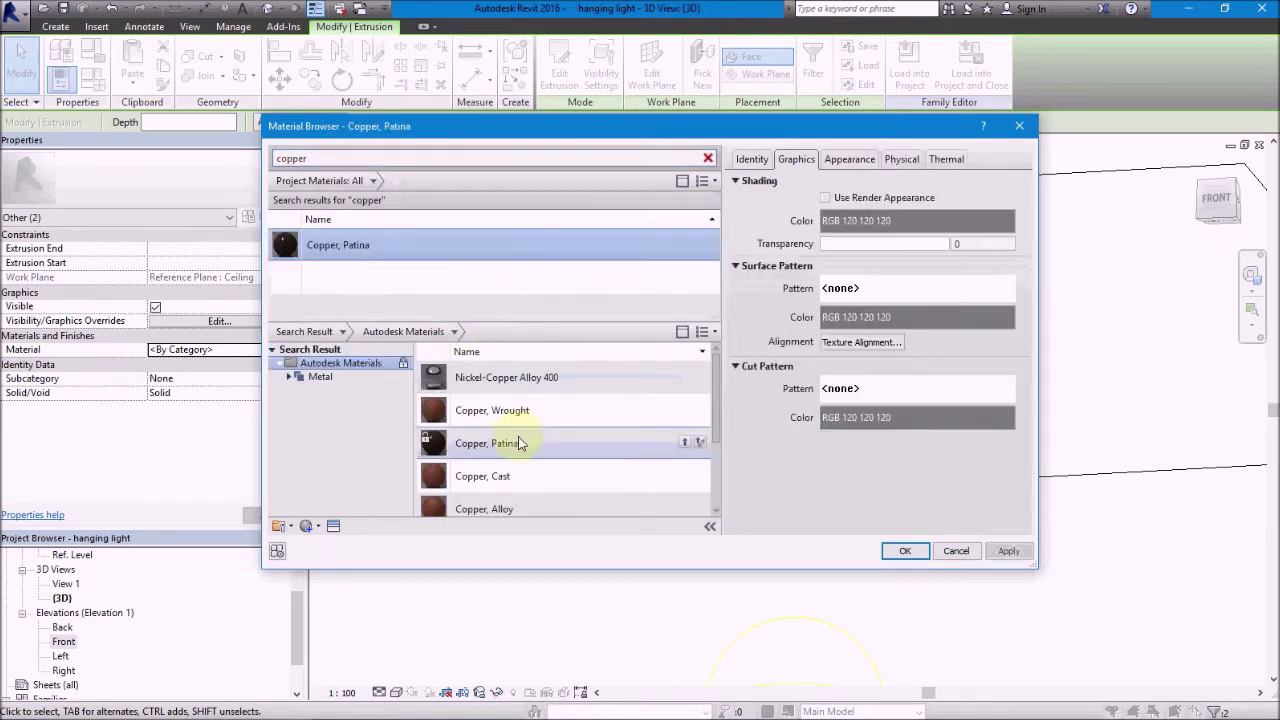
{"action": "left_click", "coordinate": [684, 443]}
{"action": "left_click", "coordinate": [588, 388]}
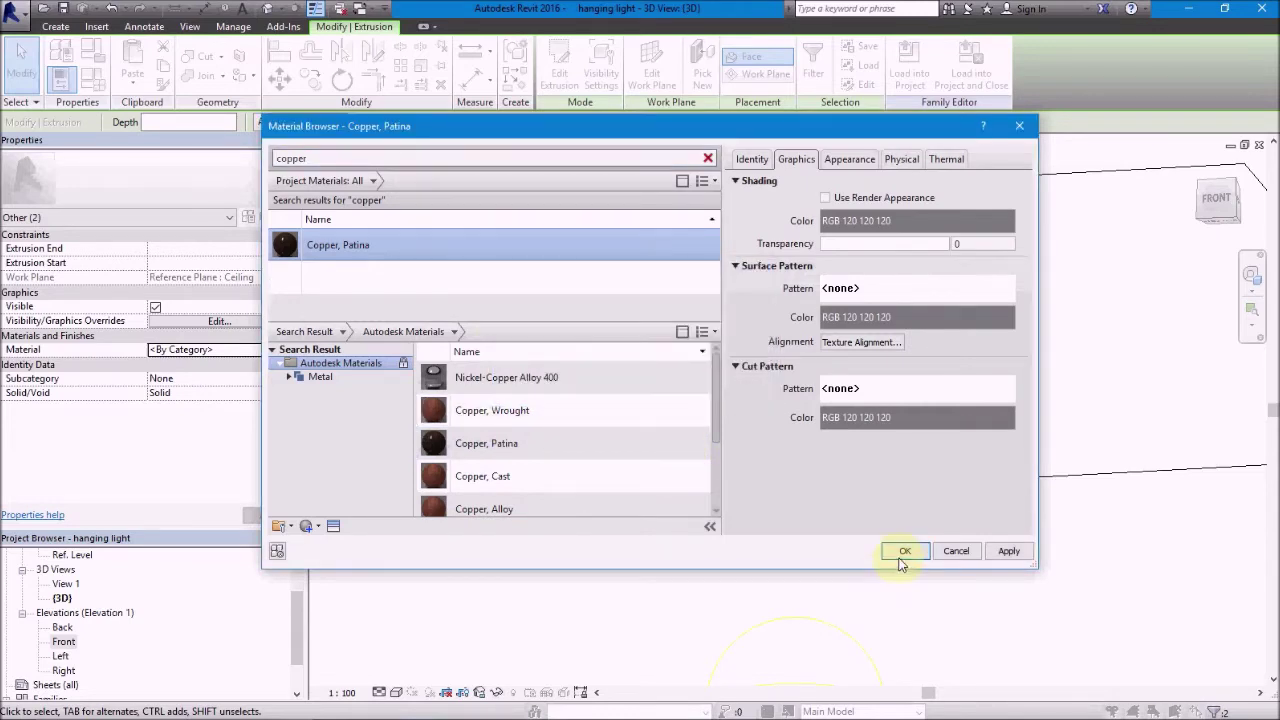
{"action": "left_click", "coordinate": [900, 551]}
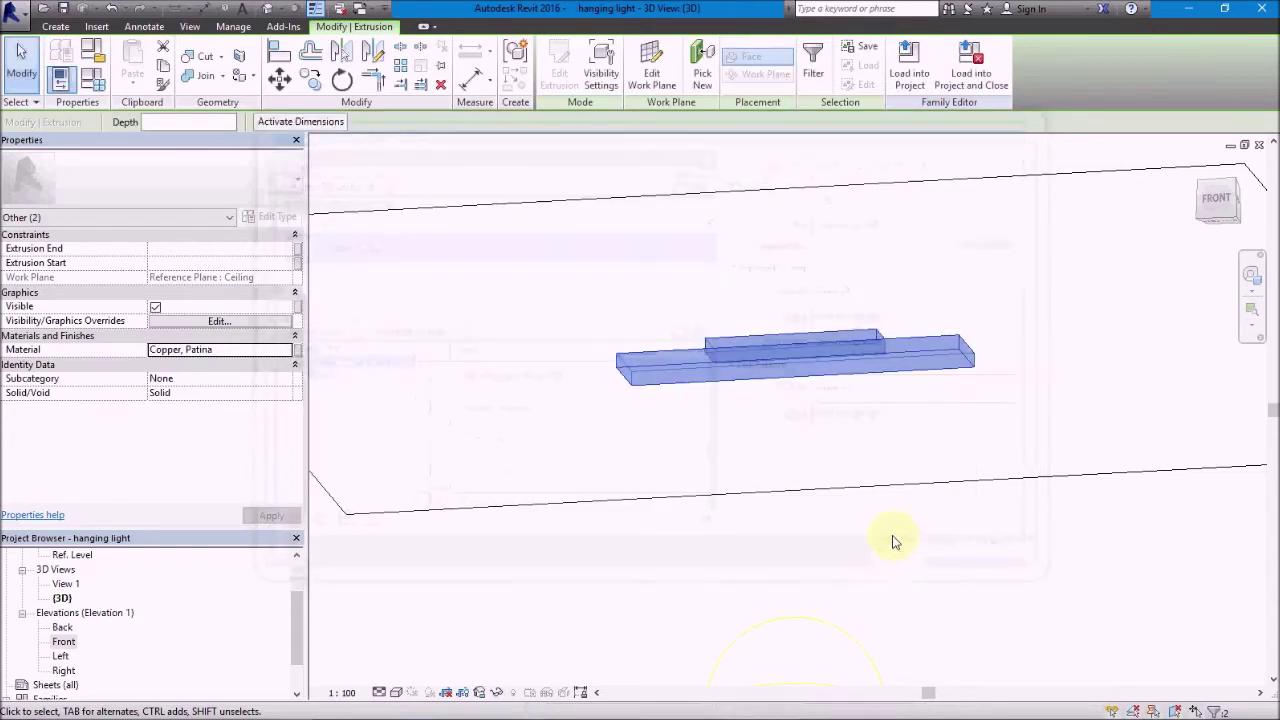
{"action": "left_click", "coordinate": [892, 535]}
Dimension the ceiling to the Light Source Elevation plane as 1285, then open Family Types
{"action": "double_click", "coordinate": [58, 642]}
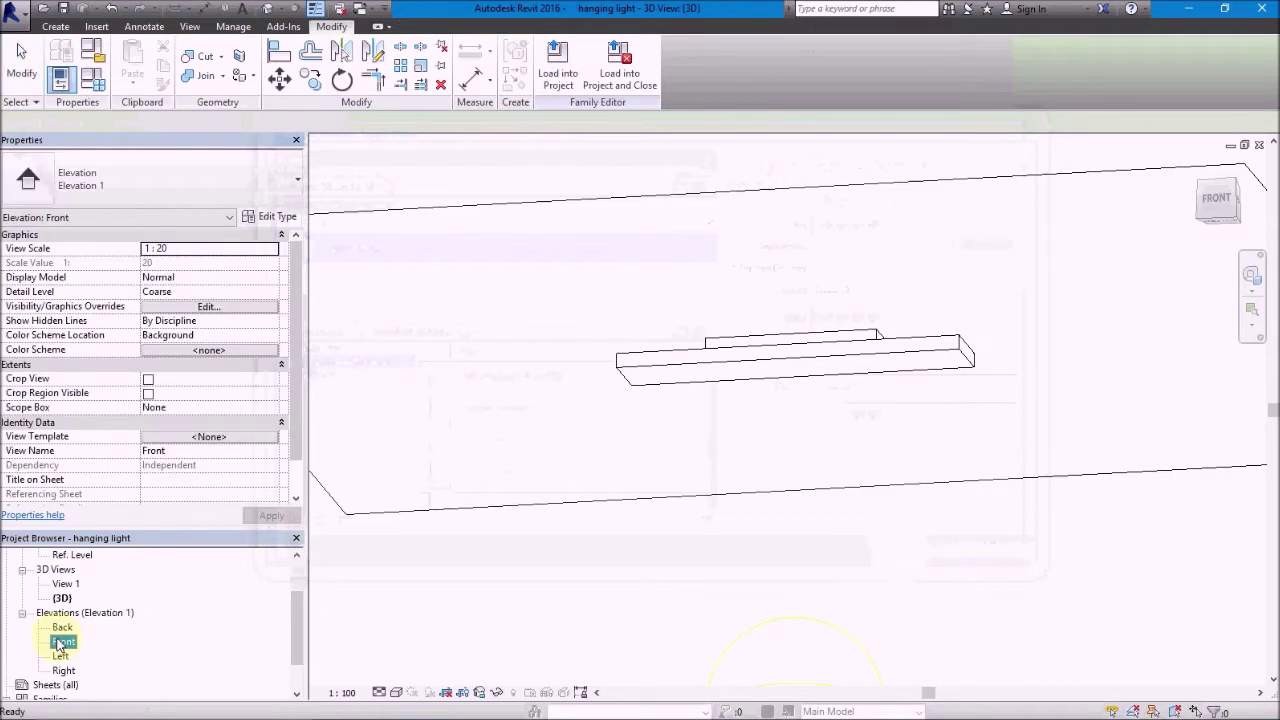
{"action": "scroll", "coordinate": [649, 380], "scroll_direction": "down", "scroll_amount": 2}
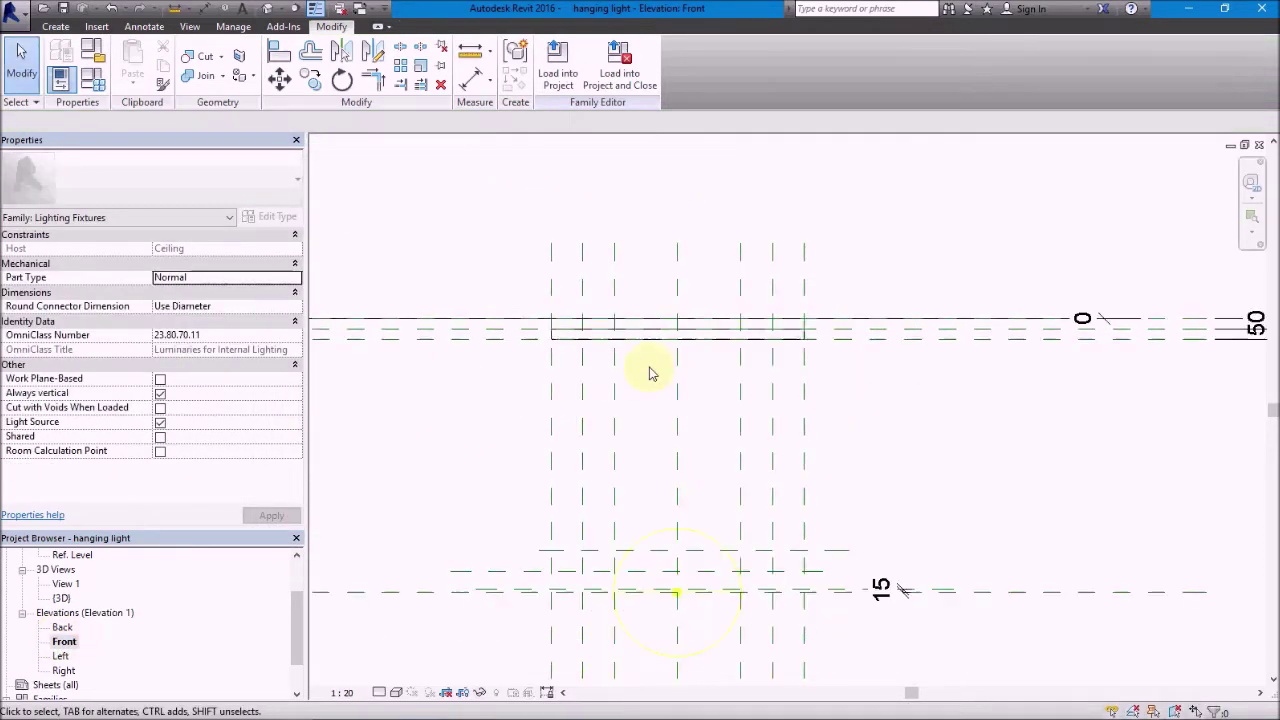
{"action": "scroll", "coordinate": [740, 475], "scroll_direction": "down", "scroll_amount": 1}
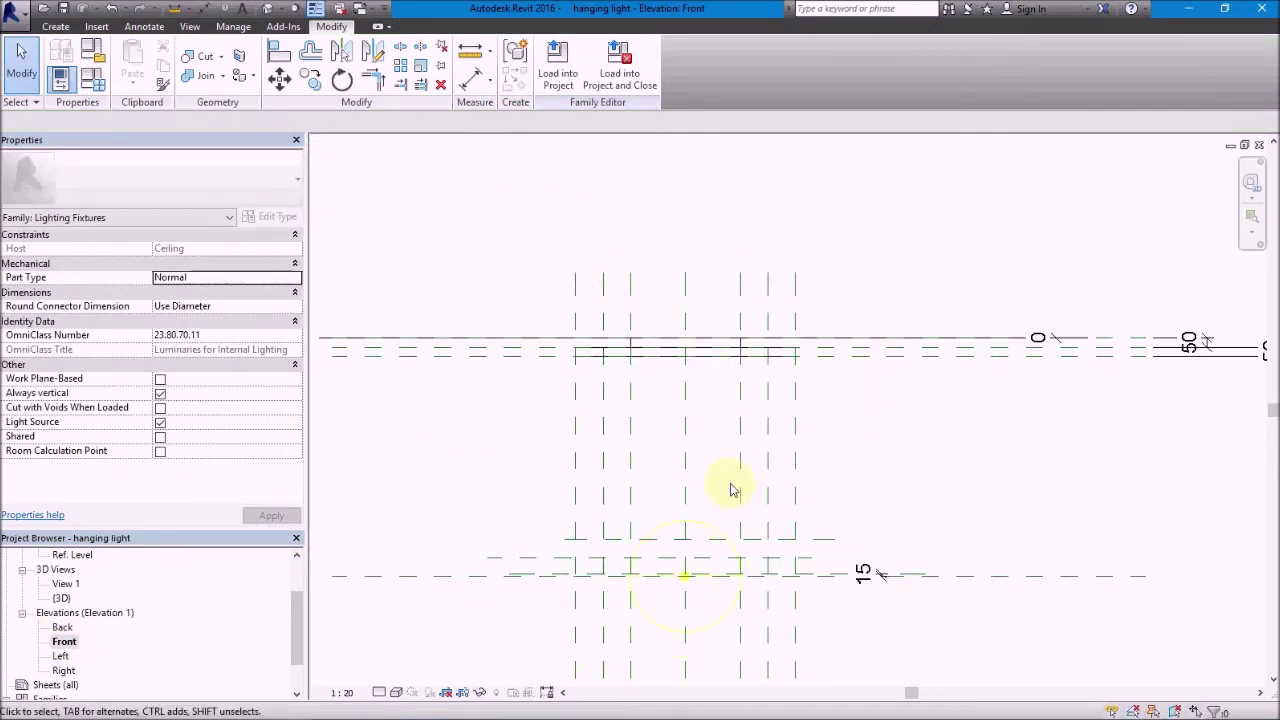
{"action": "middle_click_drag", "start_coordinate": [903, 538], "coordinate": [830, 535]}
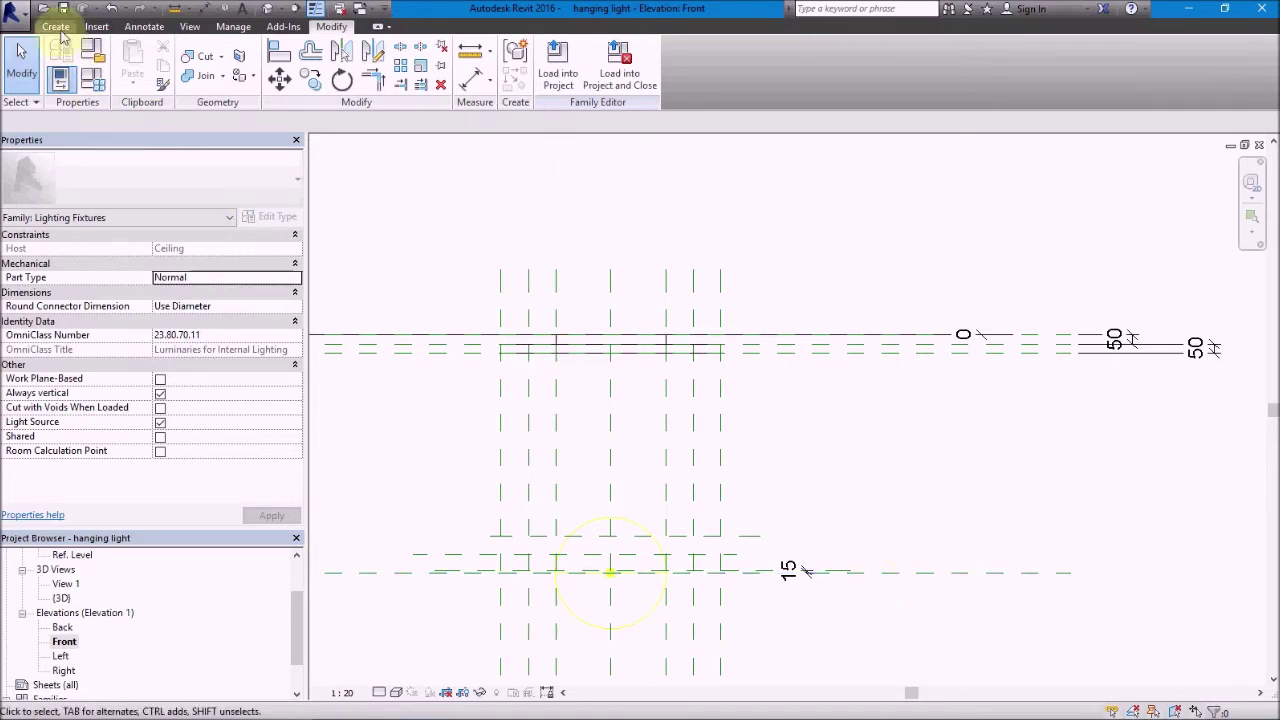
{"action": "left_click", "coordinate": [144, 26]}
{"action": "left_click", "coordinate": [62, 62]}
{"action": "left_click", "coordinate": [970, 572]}
{"action": "scroll", "coordinate": [970, 570], "scroll_direction": "up", "scroll_amount": 2}
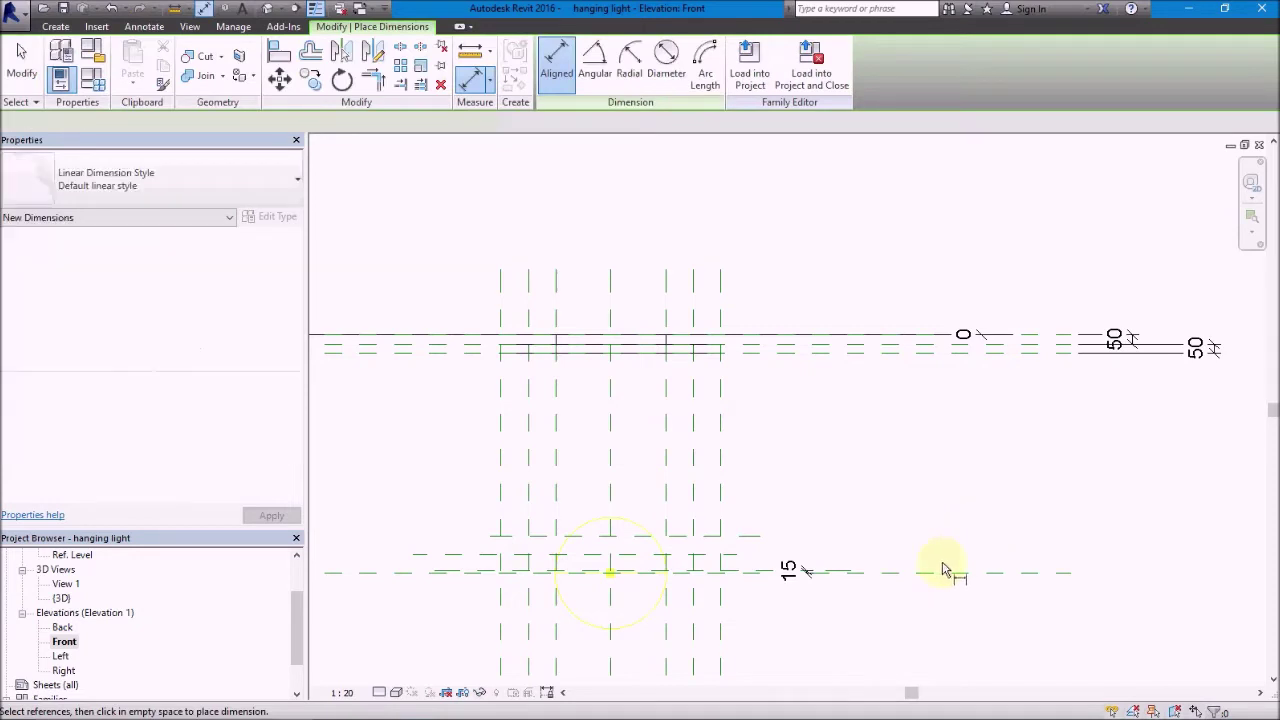
{"action": "left_click", "coordinate": [1060, 302]}
{"action": "left_click", "coordinate": [999, 400]}
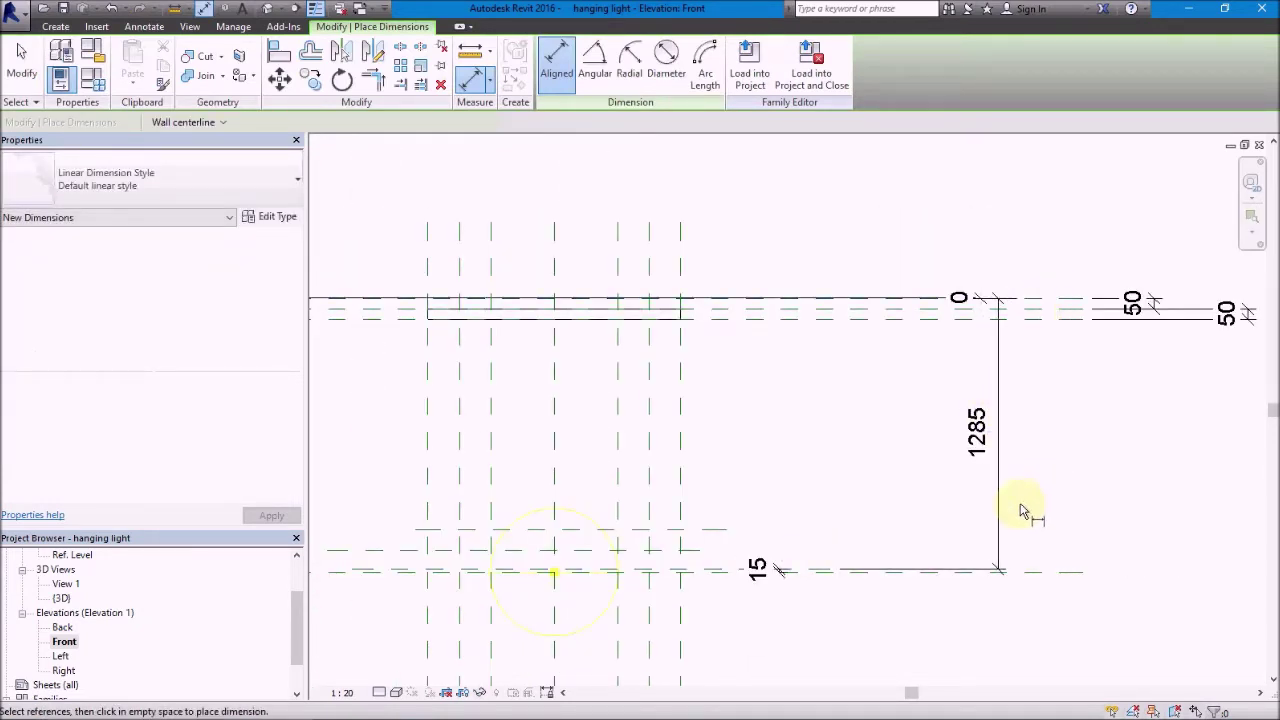
{"action": "key", "text": "Escape"}
{"action": "left_click", "coordinate": [1005, 503]}
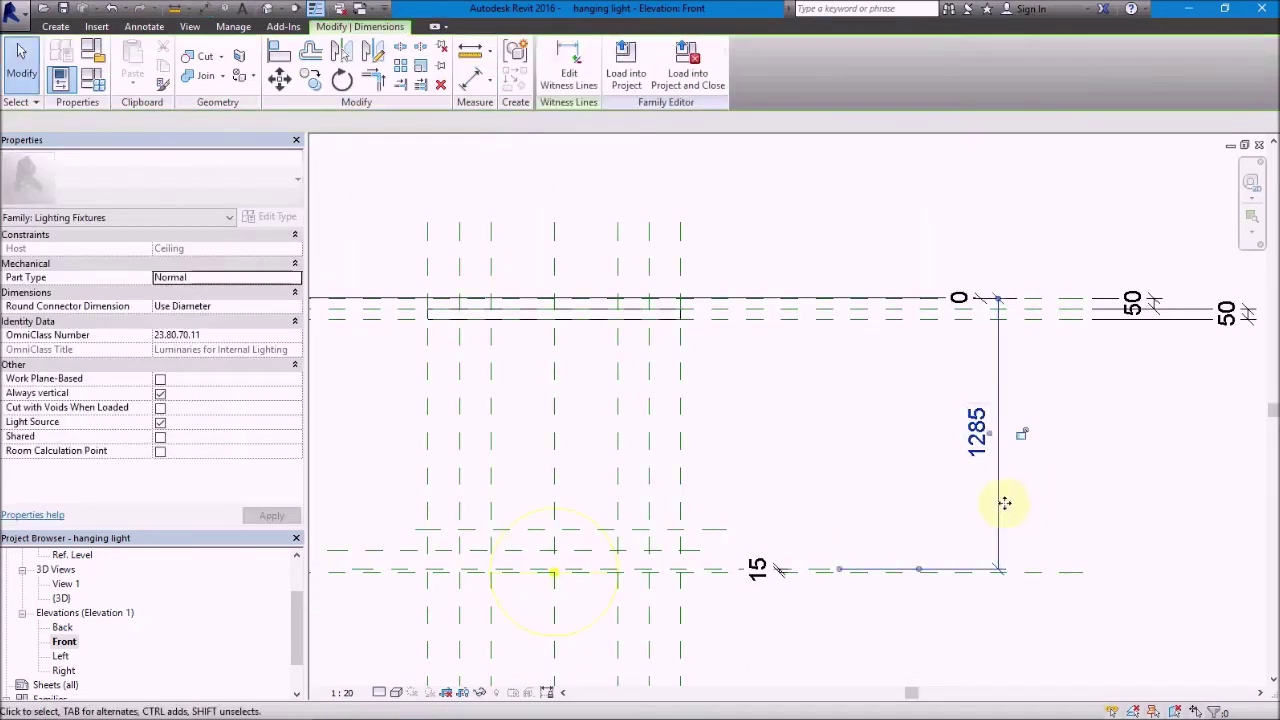
{"action": "left_click", "coordinate": [92, 84]}
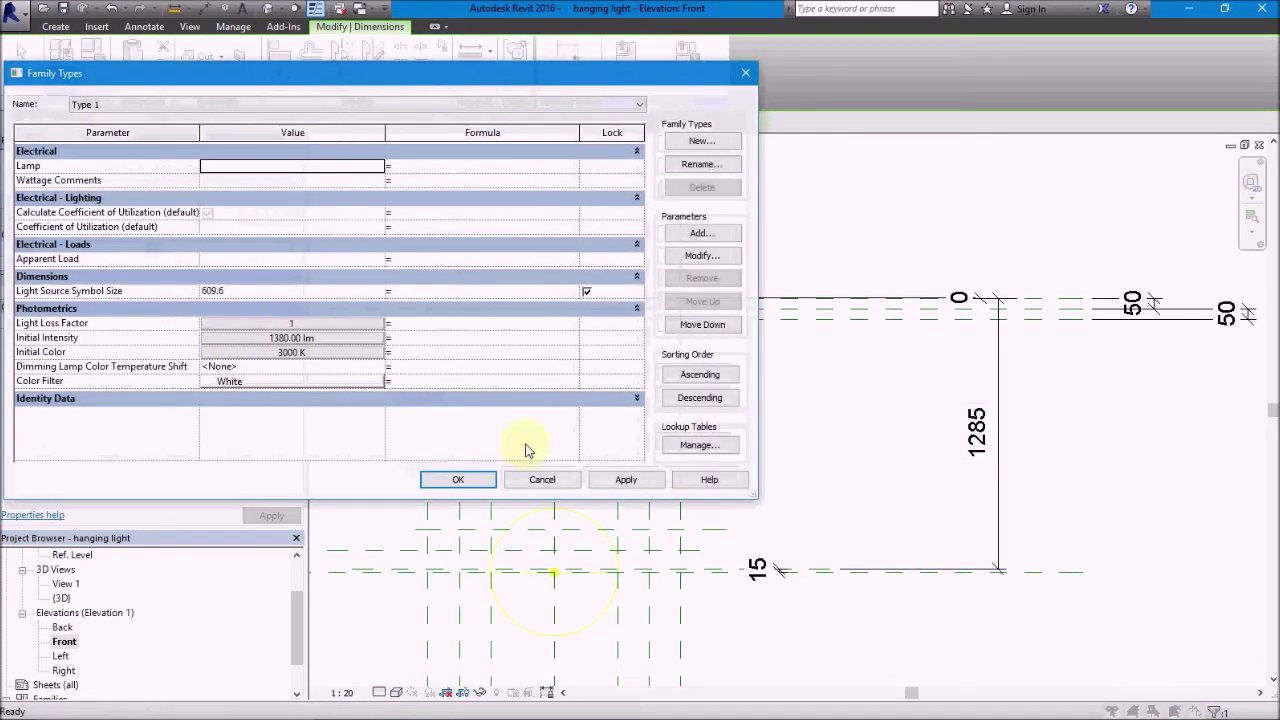
Add Length type parameters hanging ht, hanging ht1 and hanging ht2 under Dimensions
{"action": "left_click", "coordinate": [704, 236]}
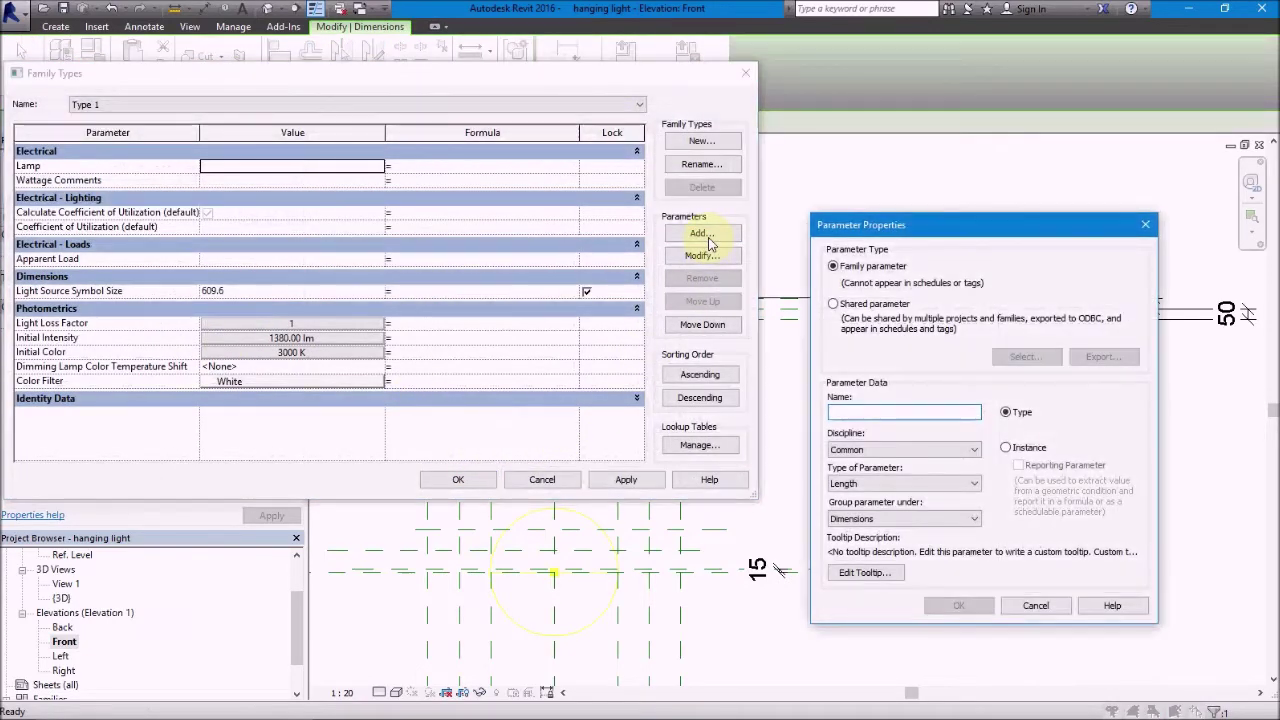
{"action": "type", "text": "hanging ht"}
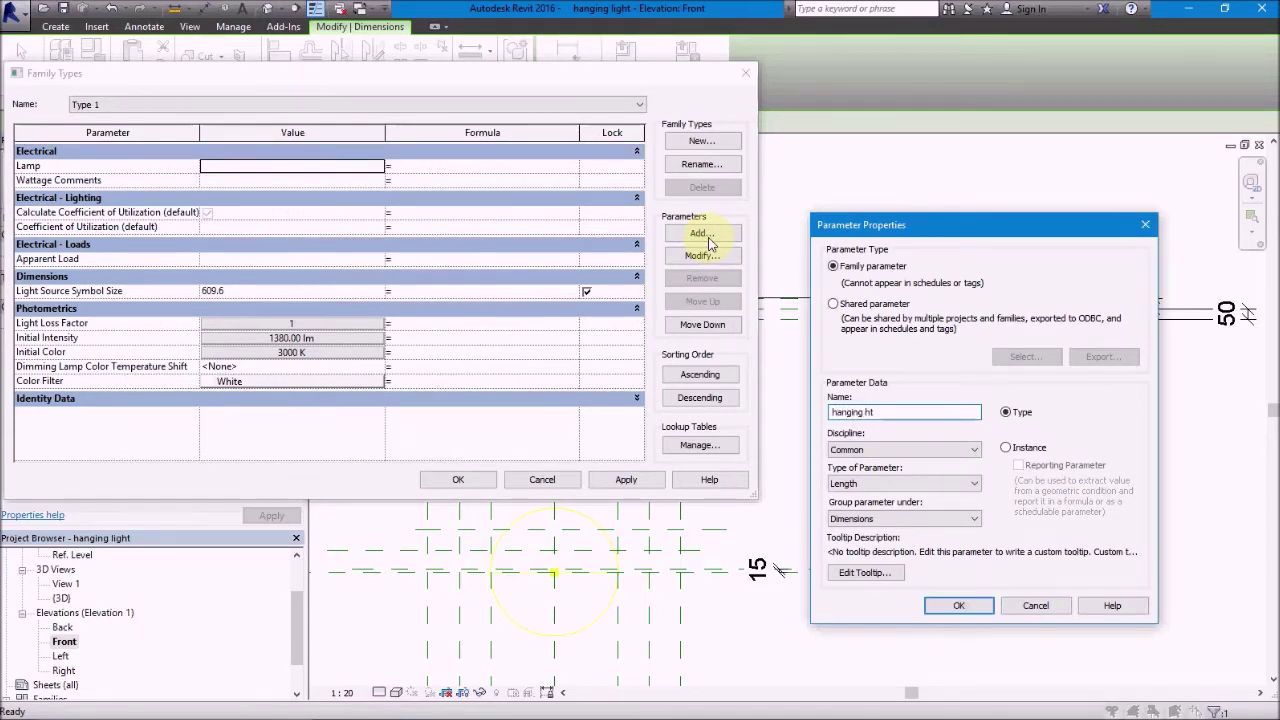
{"action": "key", "text": "Return"}
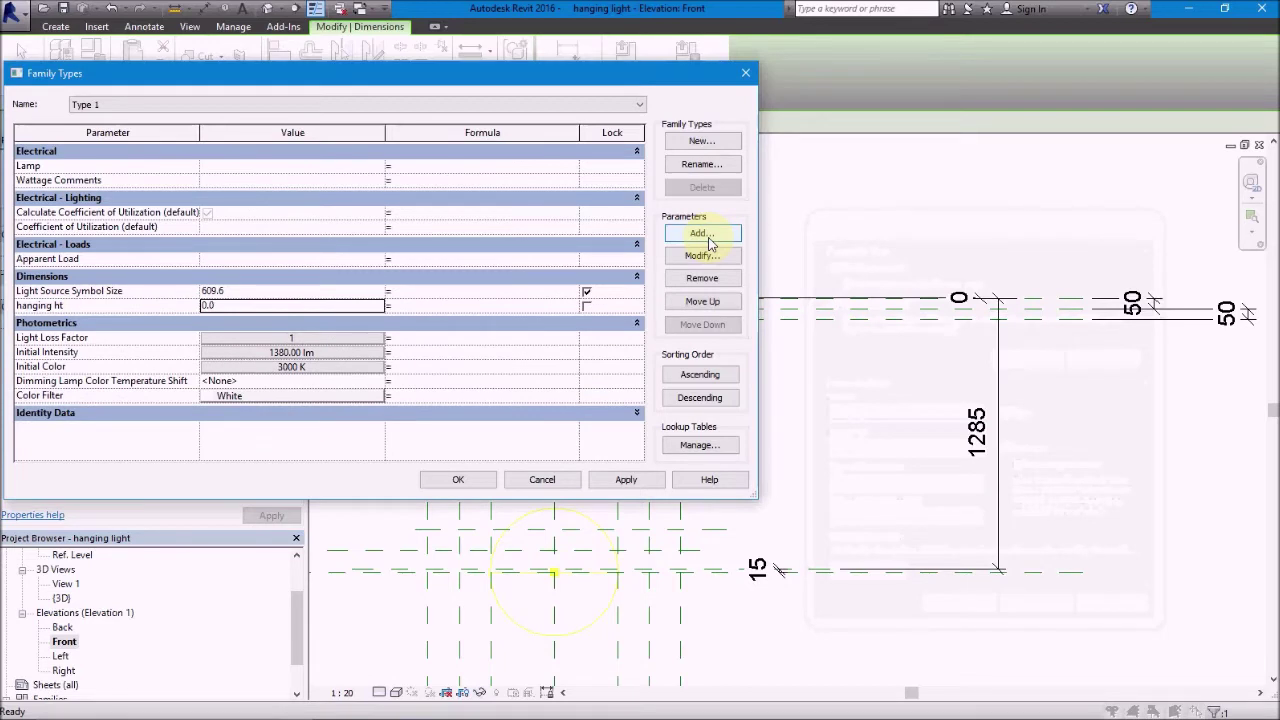
{"action": "left_click", "coordinate": [706, 238]}
{"action": "type", "text": "hanging"}
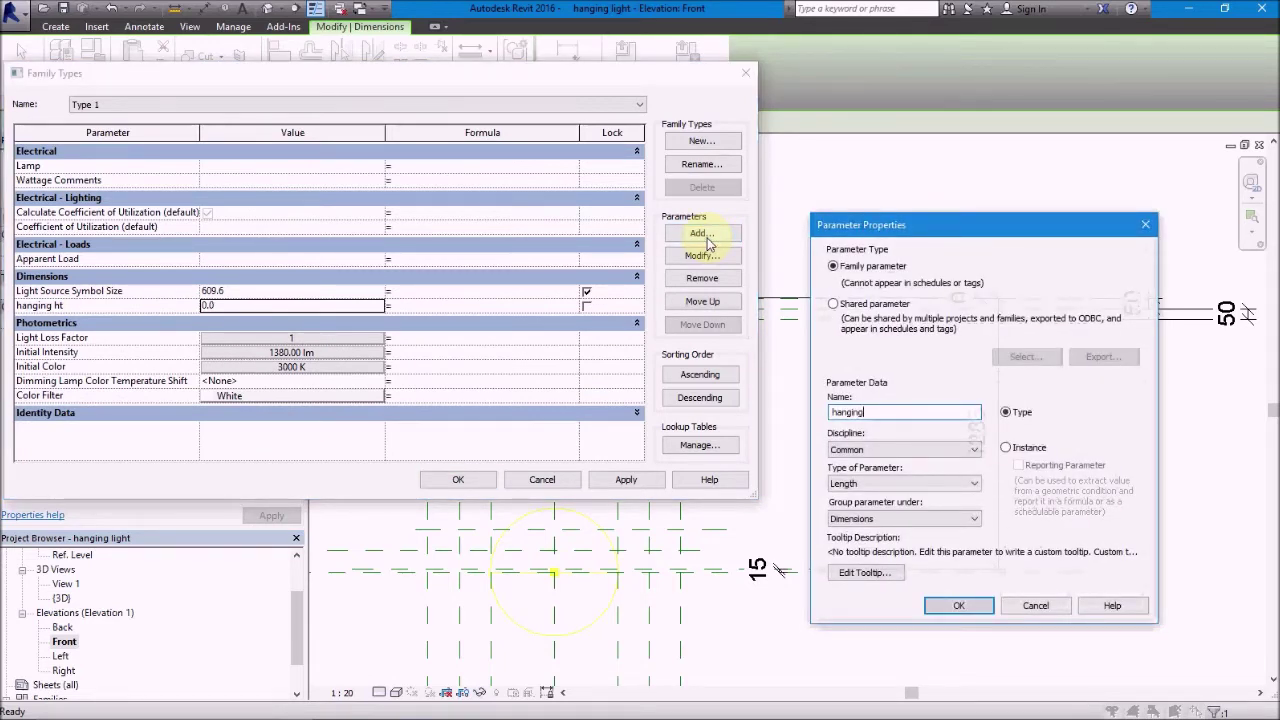
{"action": "type", "text": "ht1"}
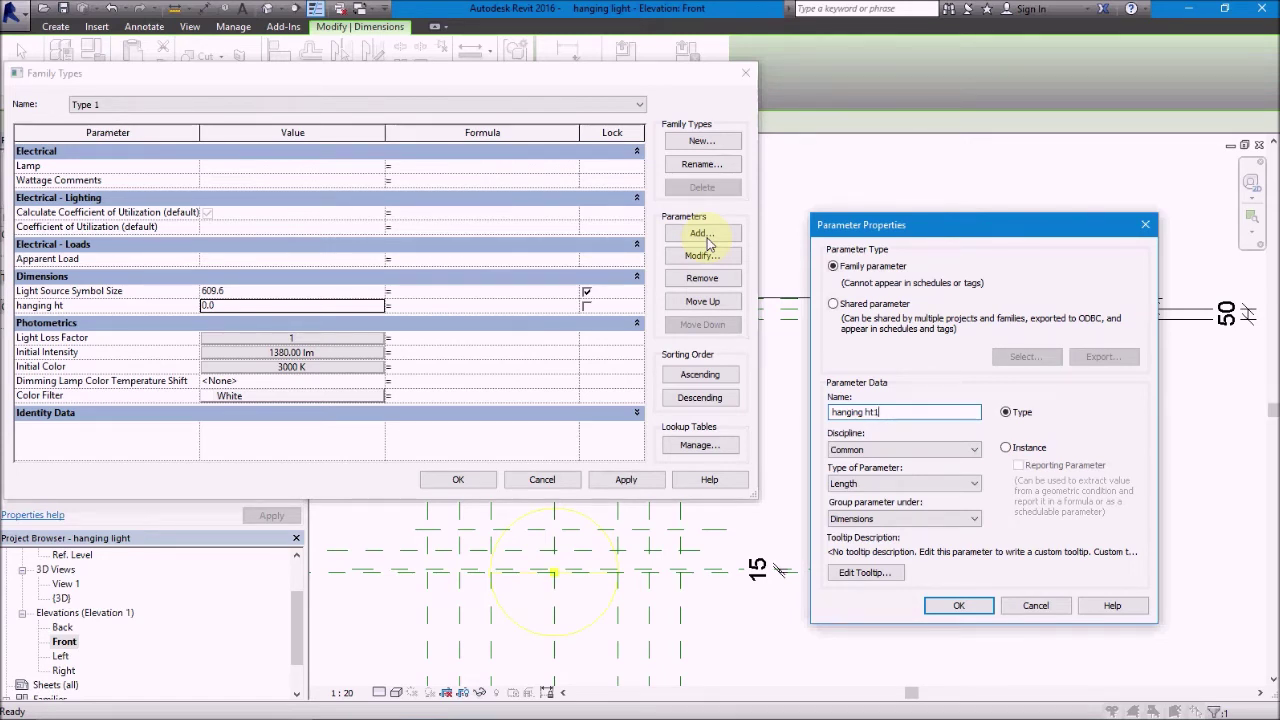
{"action": "key", "text": "Return"}
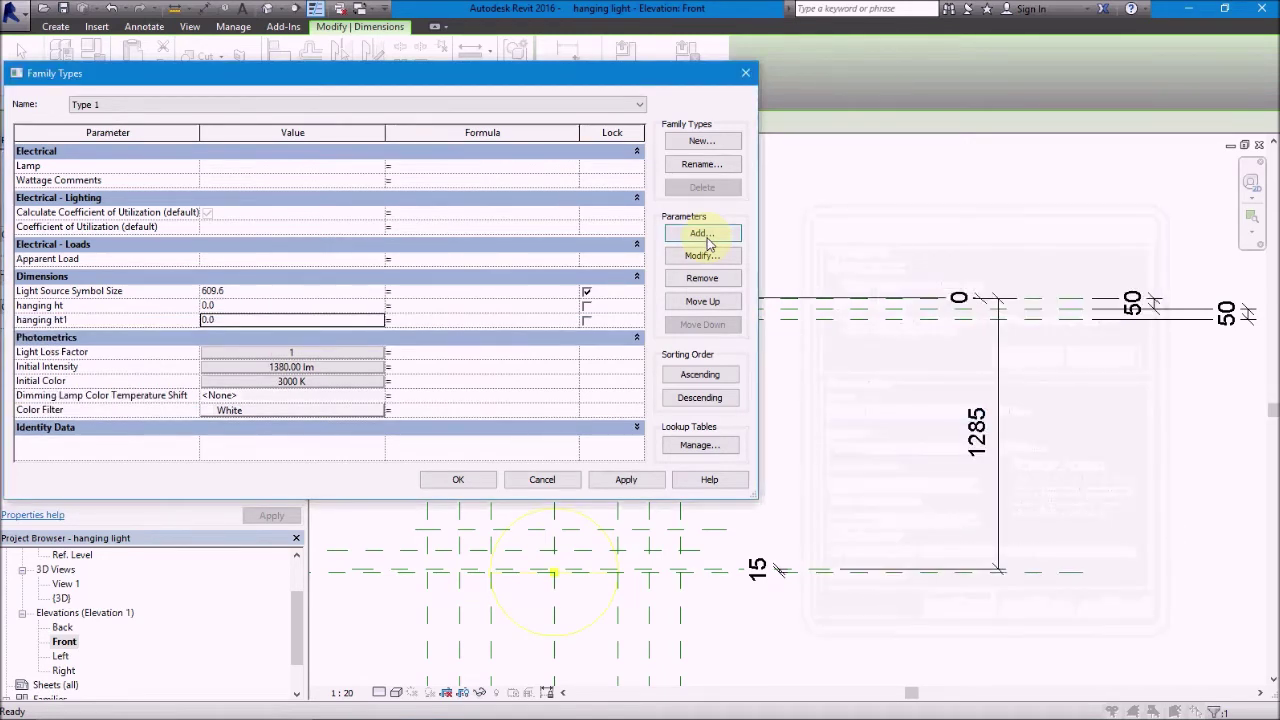
{"action": "left_click", "coordinate": [706, 240]}
{"action": "type", "text": "hang"}
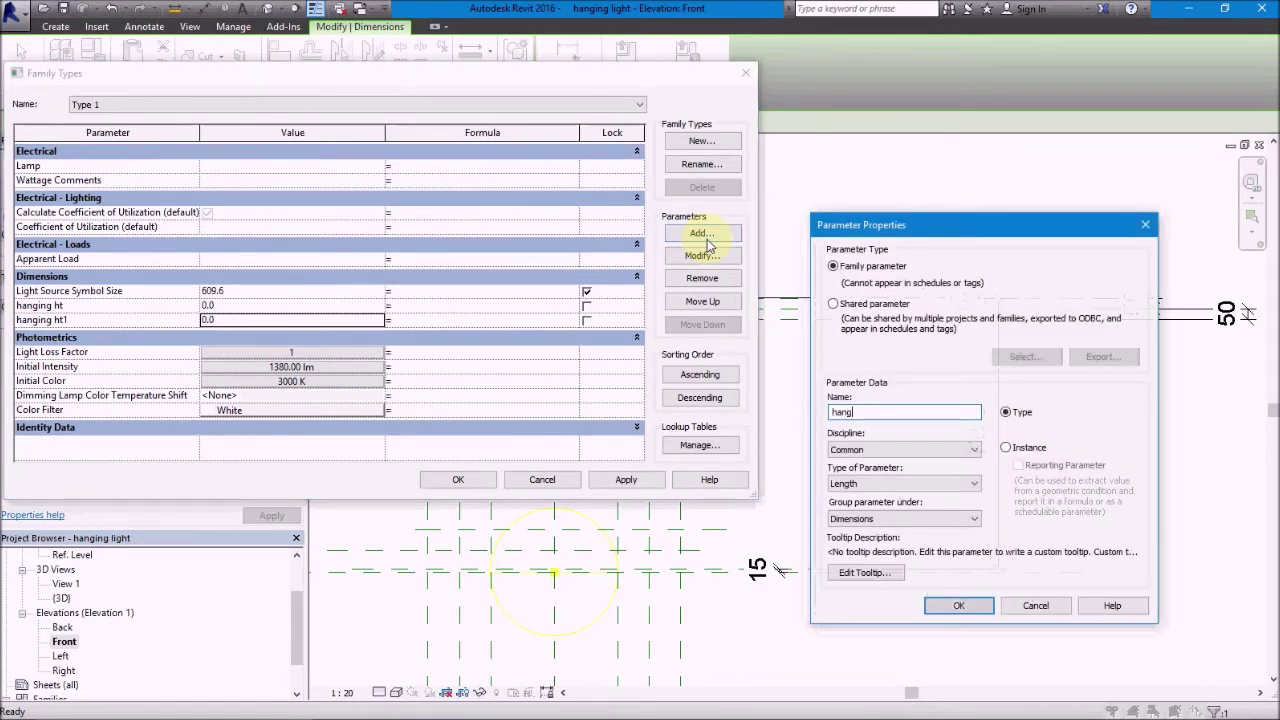
{"action": "type", "text": "ing"}
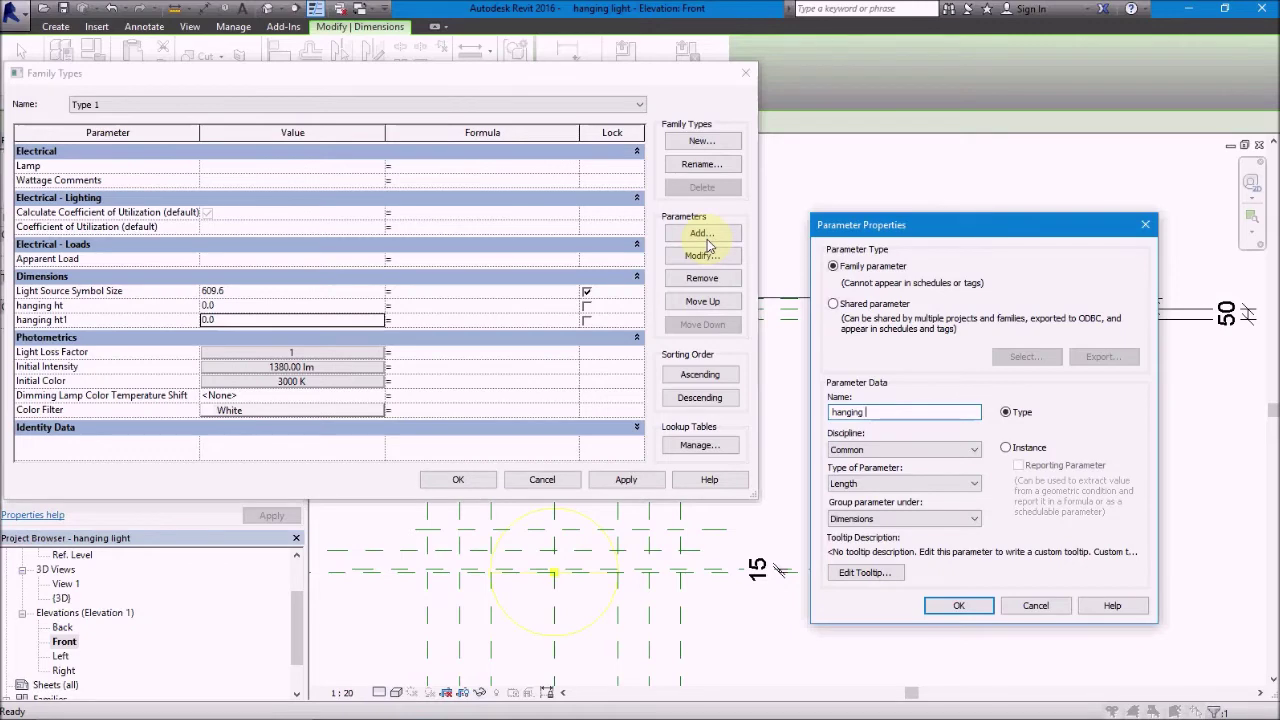
{"action": "type", "text": "2"}
{"action": "key", "text": "Return"}
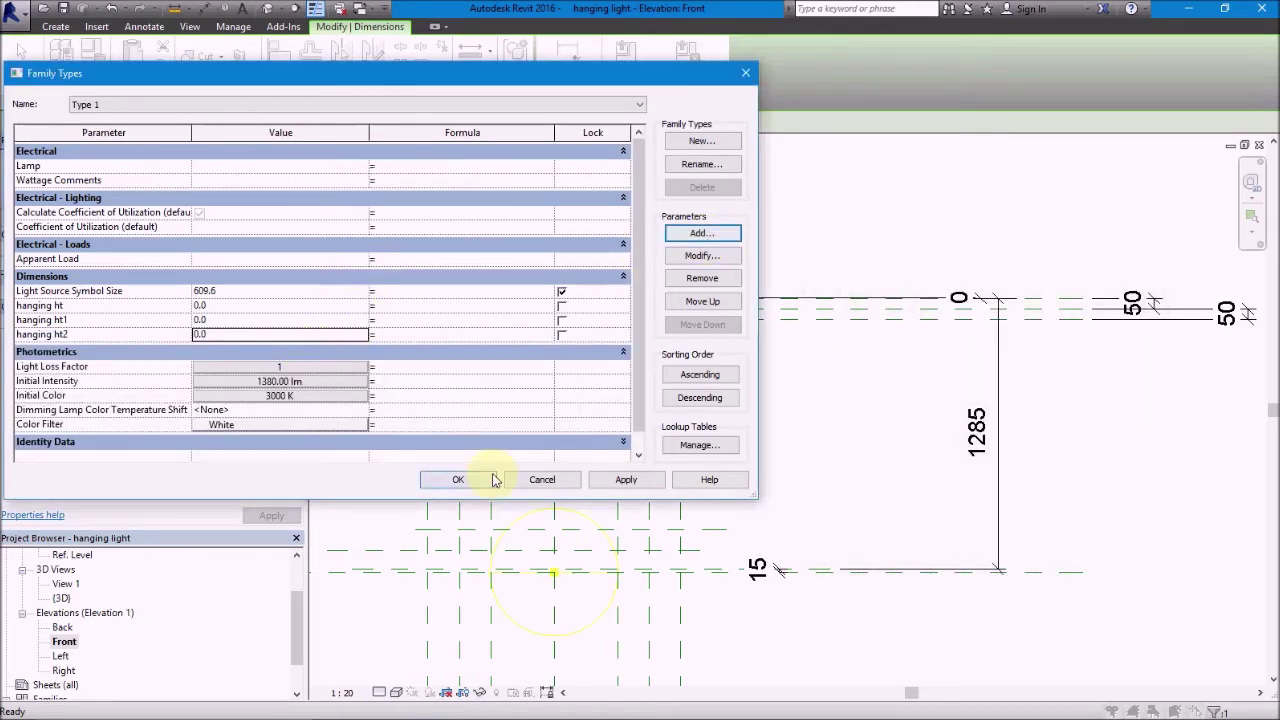
{"action": "left_click", "coordinate": [458, 479]}
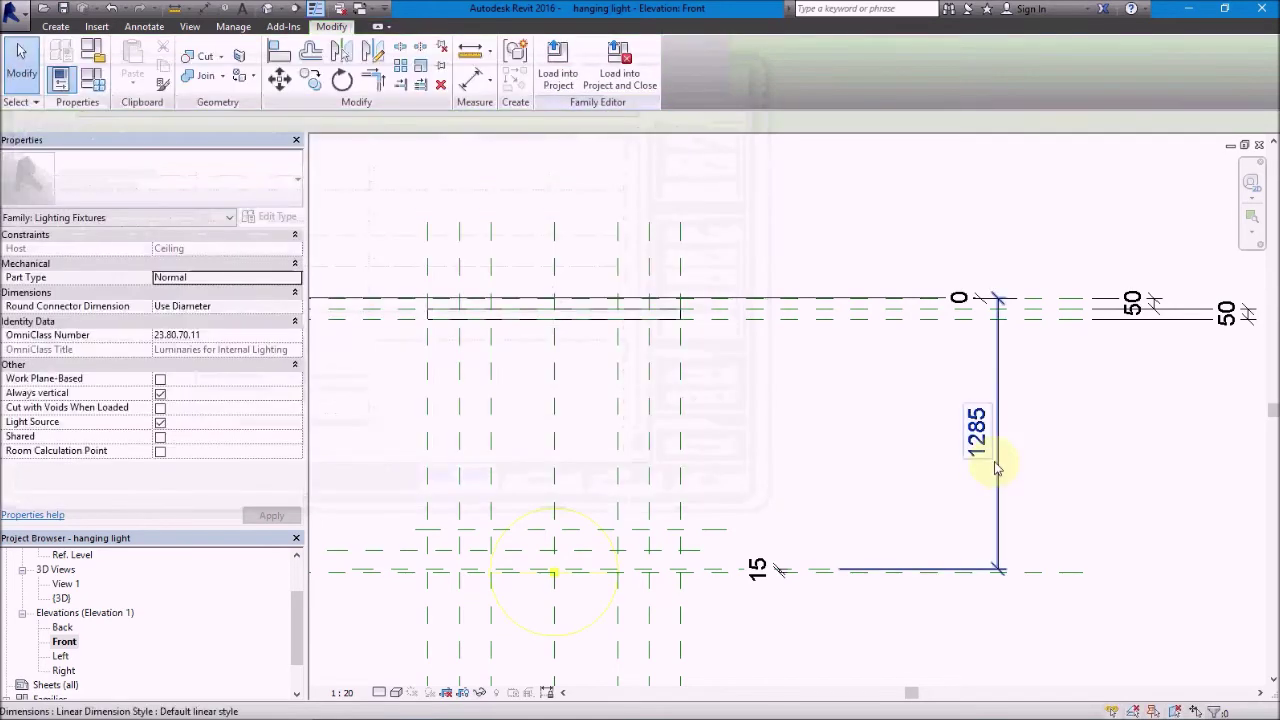
Label the 1285 dimension with the hanging ht parameter
{"action": "left_click", "coordinate": [398, 122]}
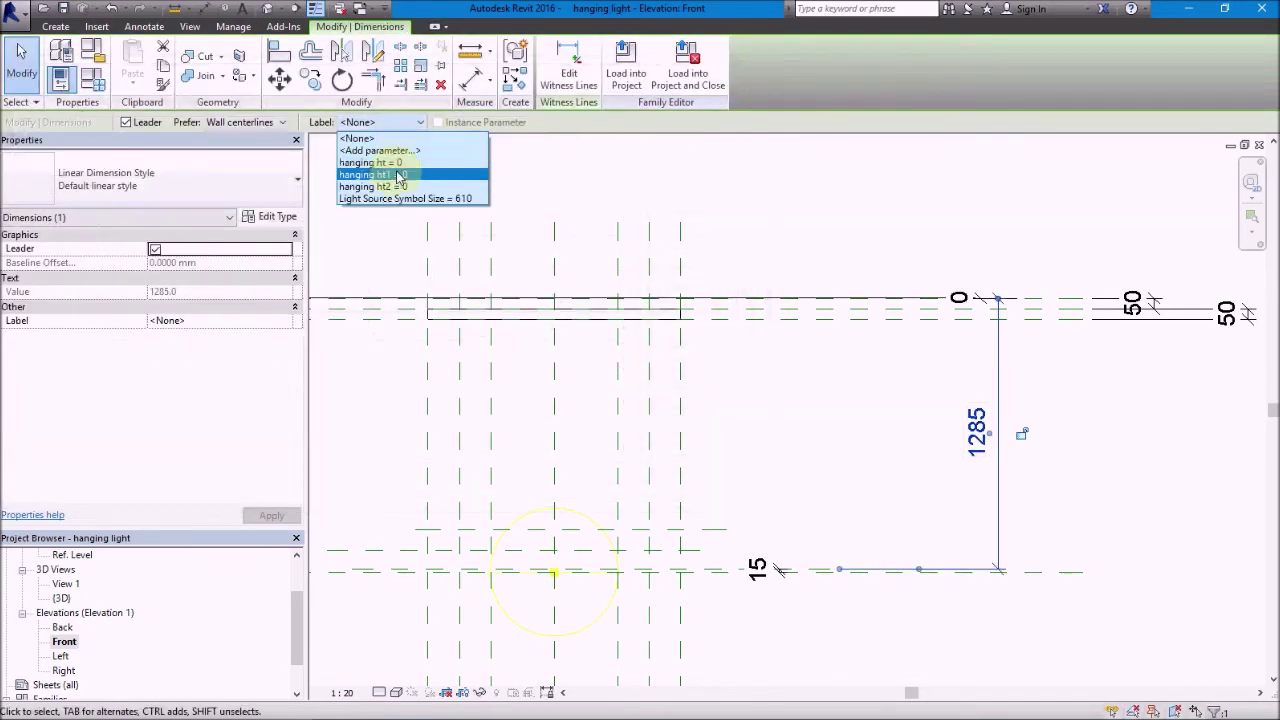
{"action": "left_click", "coordinate": [397, 164]}
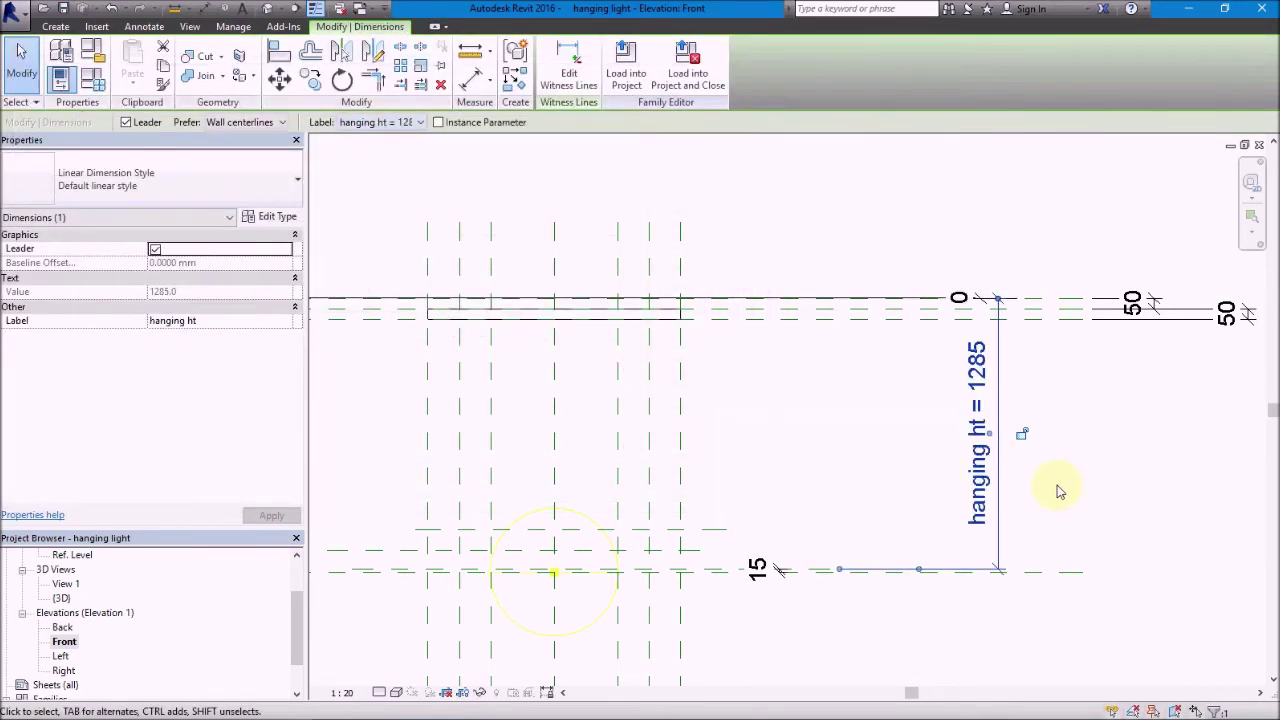
{"action": "left_click", "coordinate": [1060, 490]}
Set formulas hanging ht1 = hanging ht - 85 mm and hanging ht2 = hanging ht - 185 mm
{"action": "left_click", "coordinate": [92, 80]}
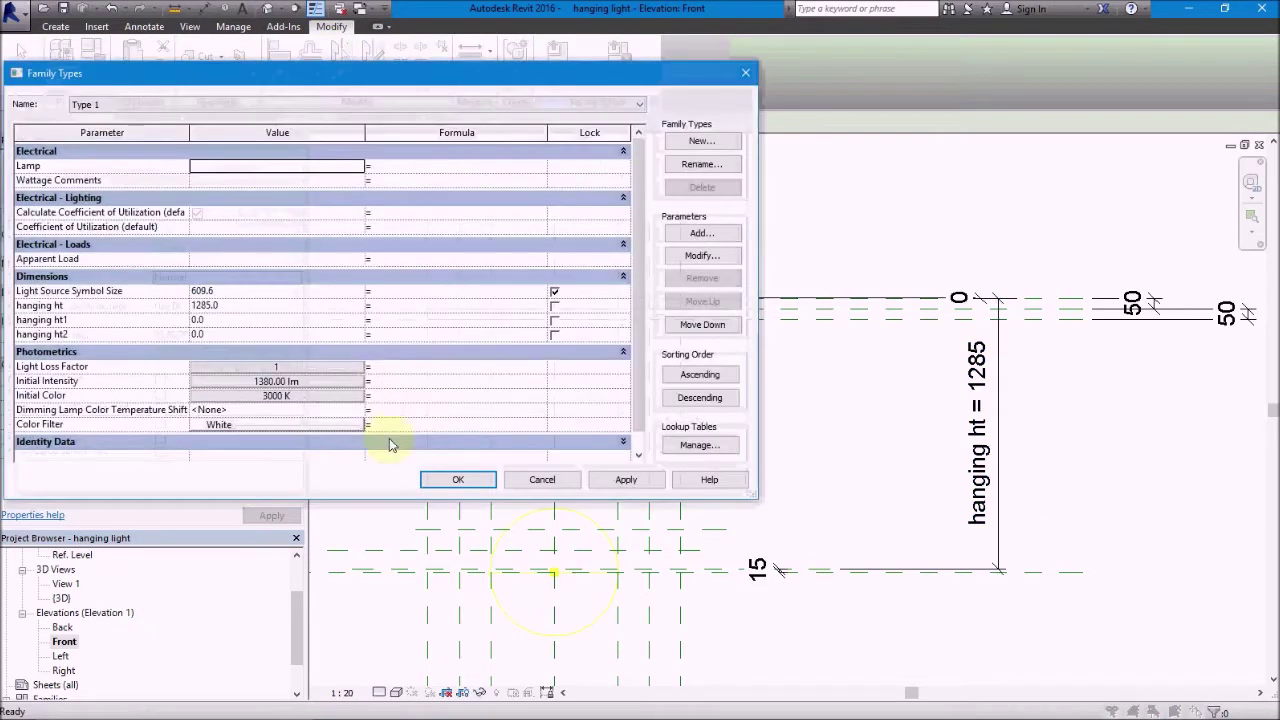
{"action": "left_click", "coordinate": [381, 319]}
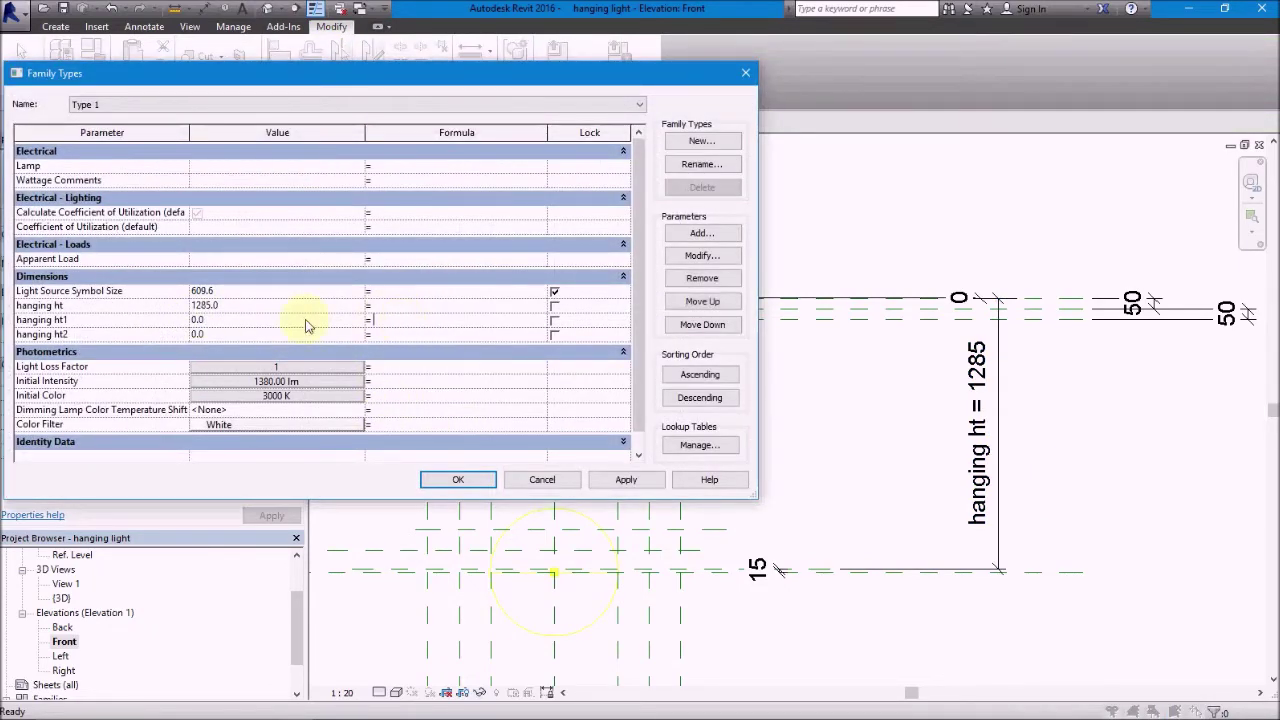
{"action": "left_click", "coordinate": [118, 309]}
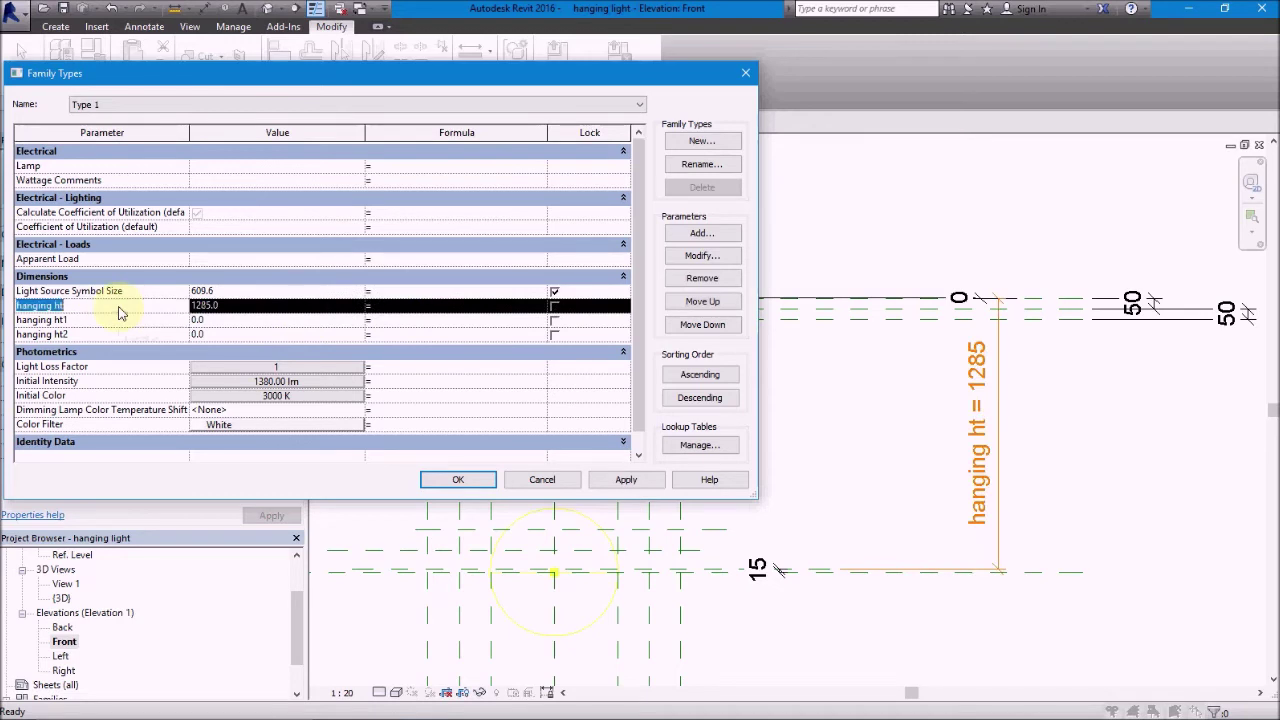
{"action": "left_click", "coordinate": [388, 320]}
{"action": "type", "text": "hanging ht - 85 mm"}
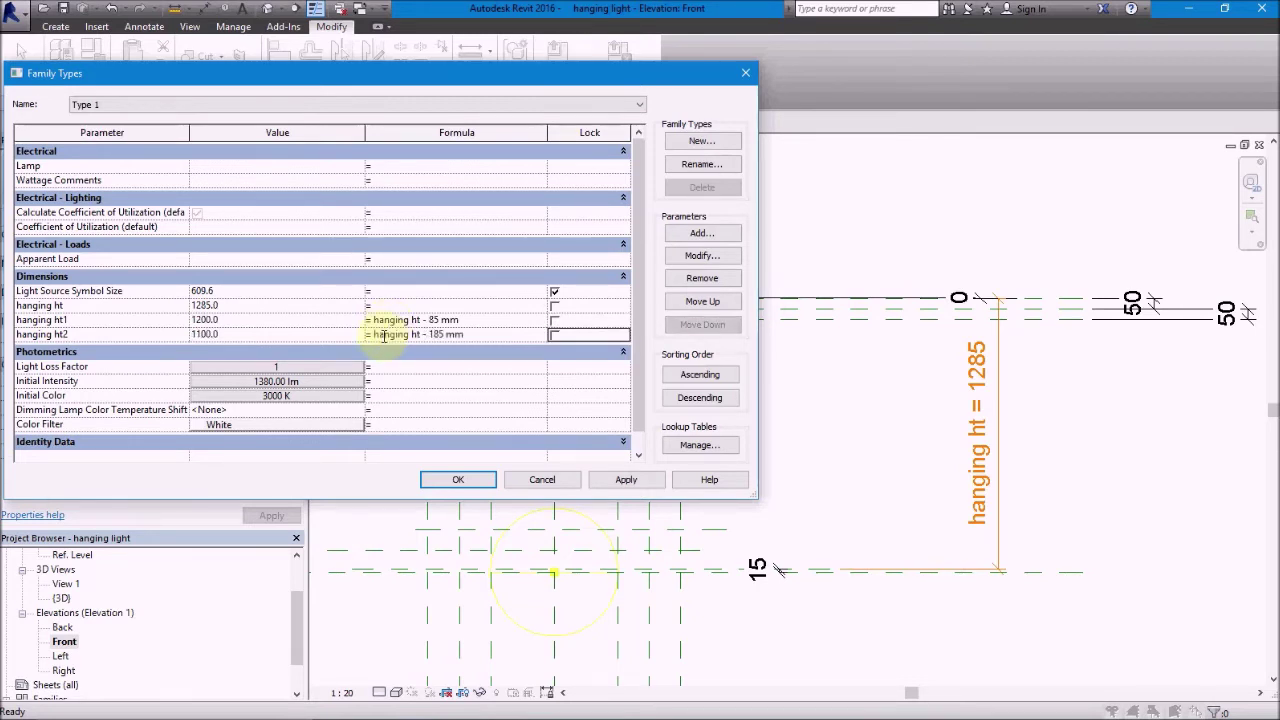
{"action": "left_click", "coordinate": [486, 484]}
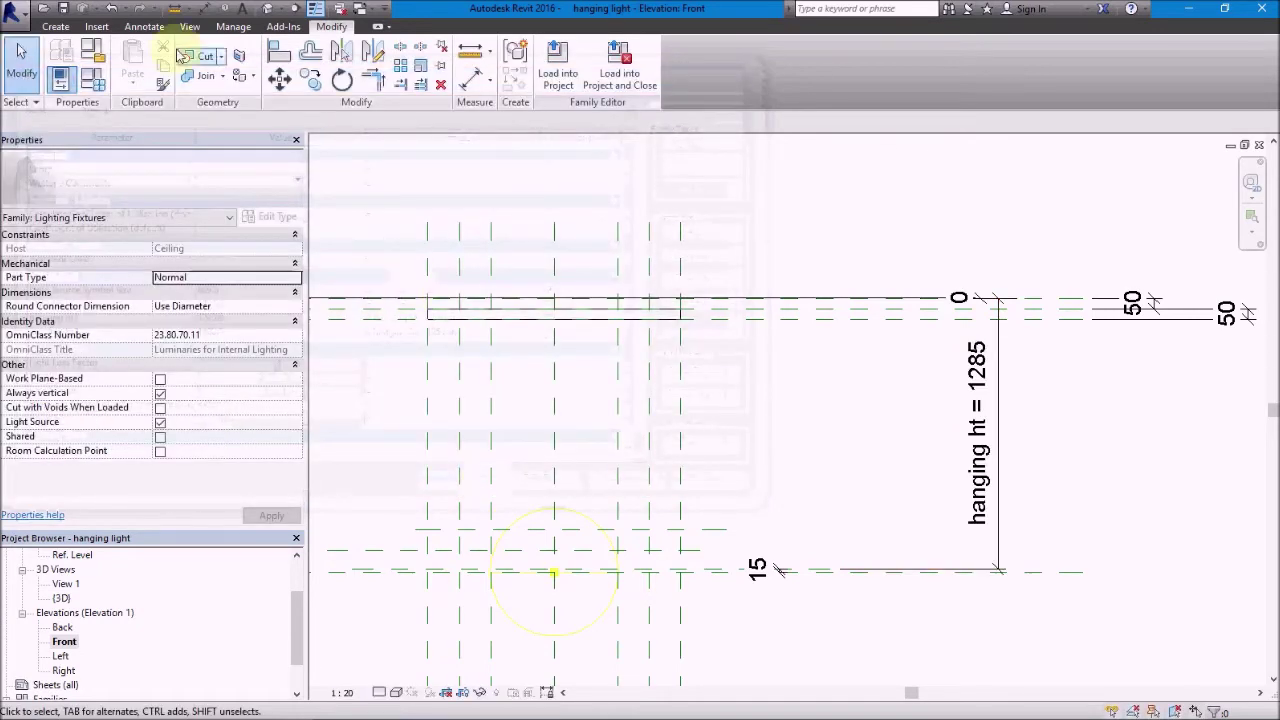
Add 1200 and 1100 aligned dimensions from the lower planes up to the top reference plane
{"action": "left_click", "coordinate": [144, 26]}
{"action": "left_click", "coordinate": [64, 58]}
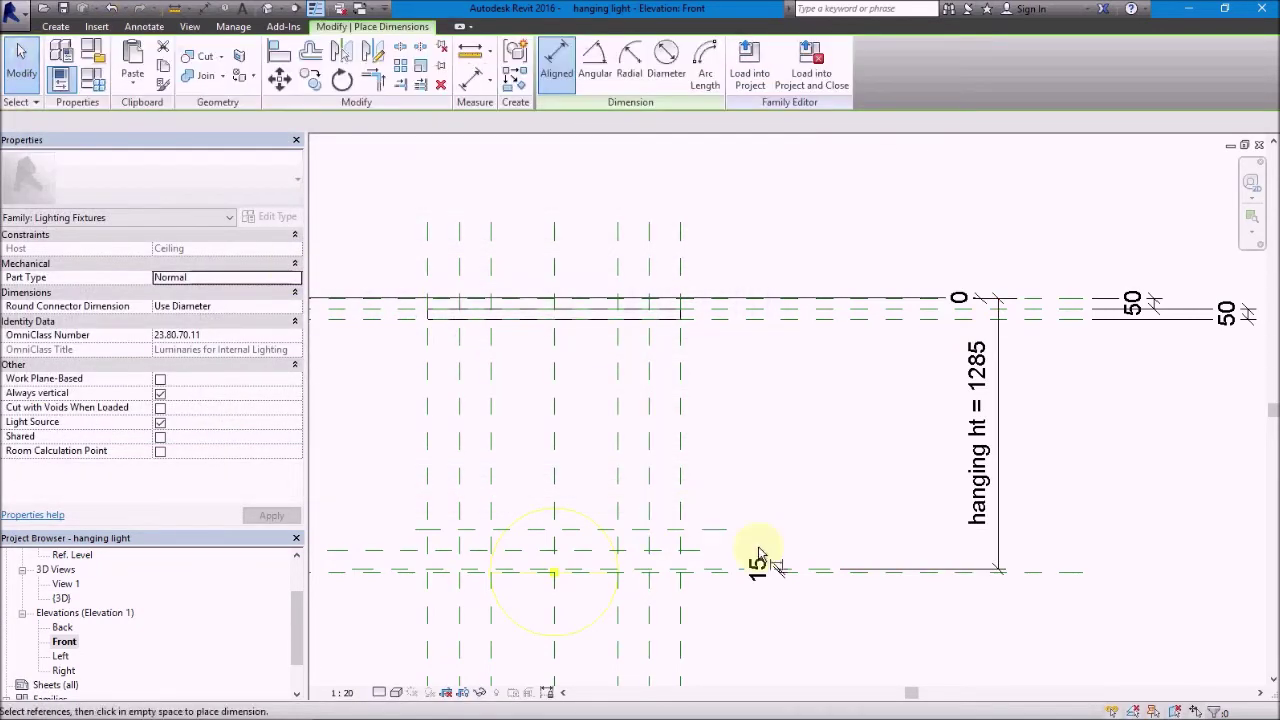
{"action": "left_click", "coordinate": [695, 551]}
{"action": "left_click", "coordinate": [985, 297]}
{"action": "left_click", "coordinate": [925, 430]}
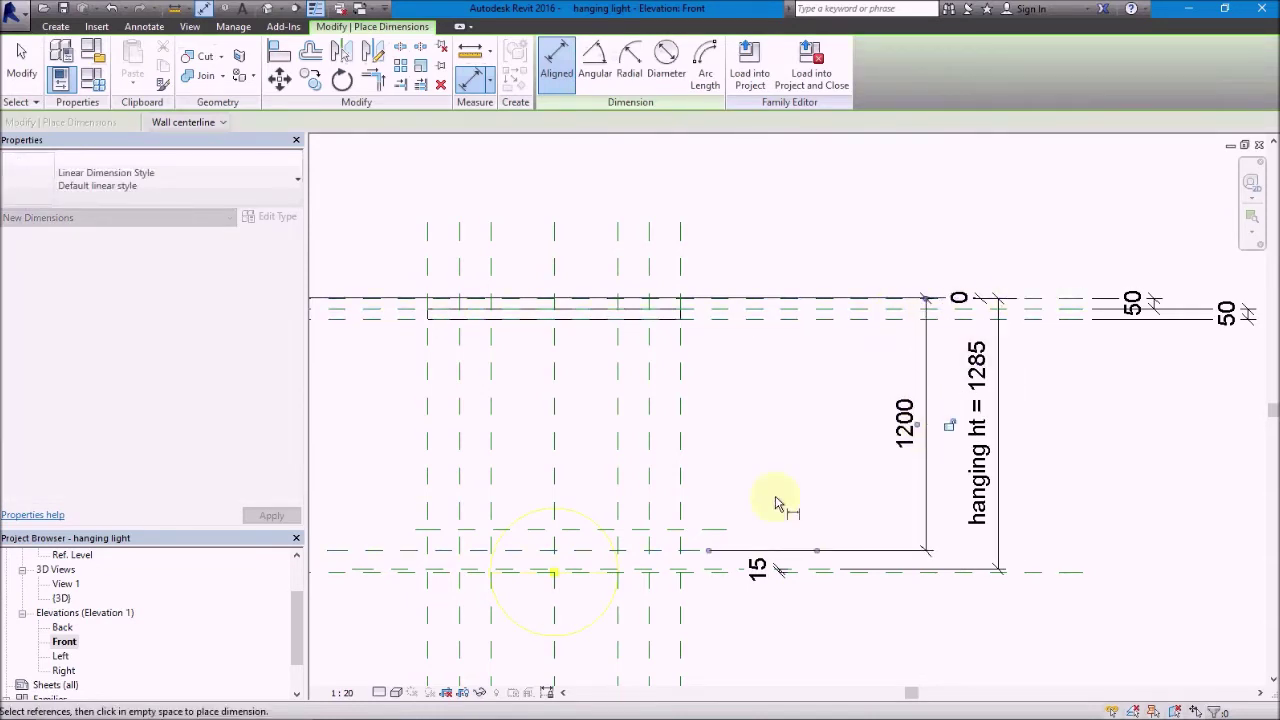
{"action": "left_click", "coordinate": [736, 530]}
{"action": "left_click", "coordinate": [930, 297]}
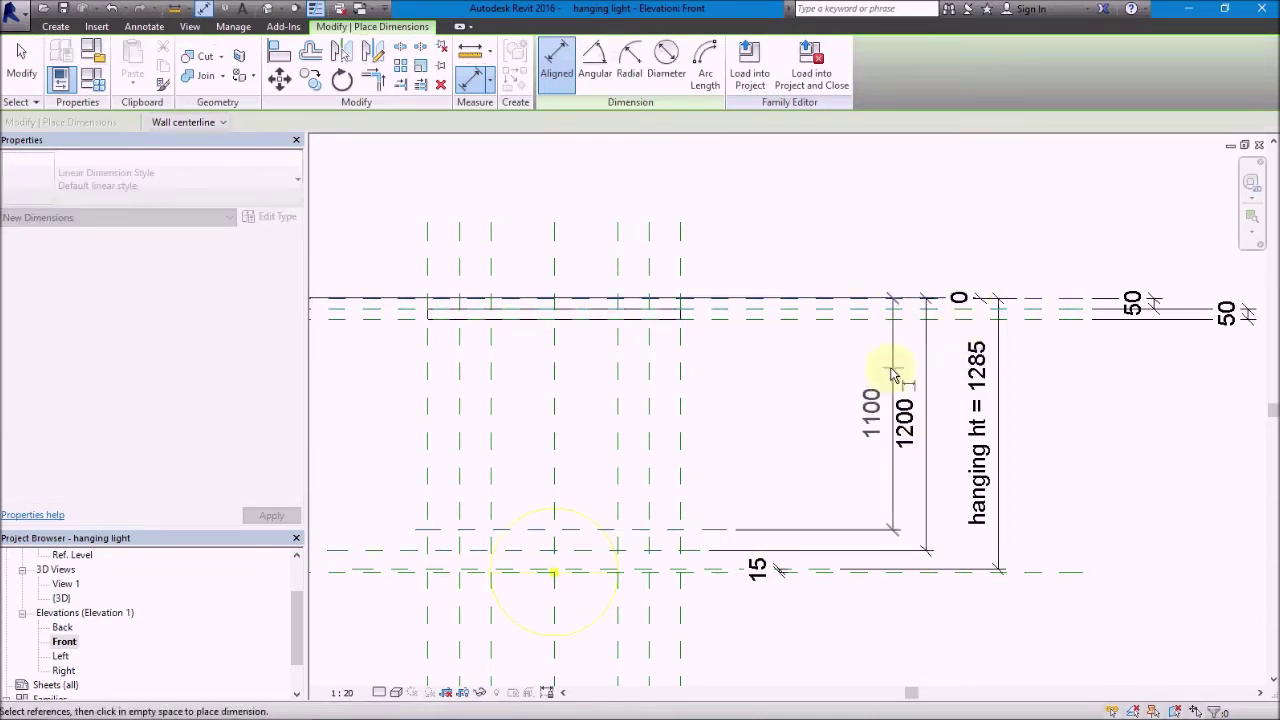
{"action": "left_click", "coordinate": [883, 400]}
{"action": "key", "text": "Escape"}
{"action": "key", "text": "Escape"}
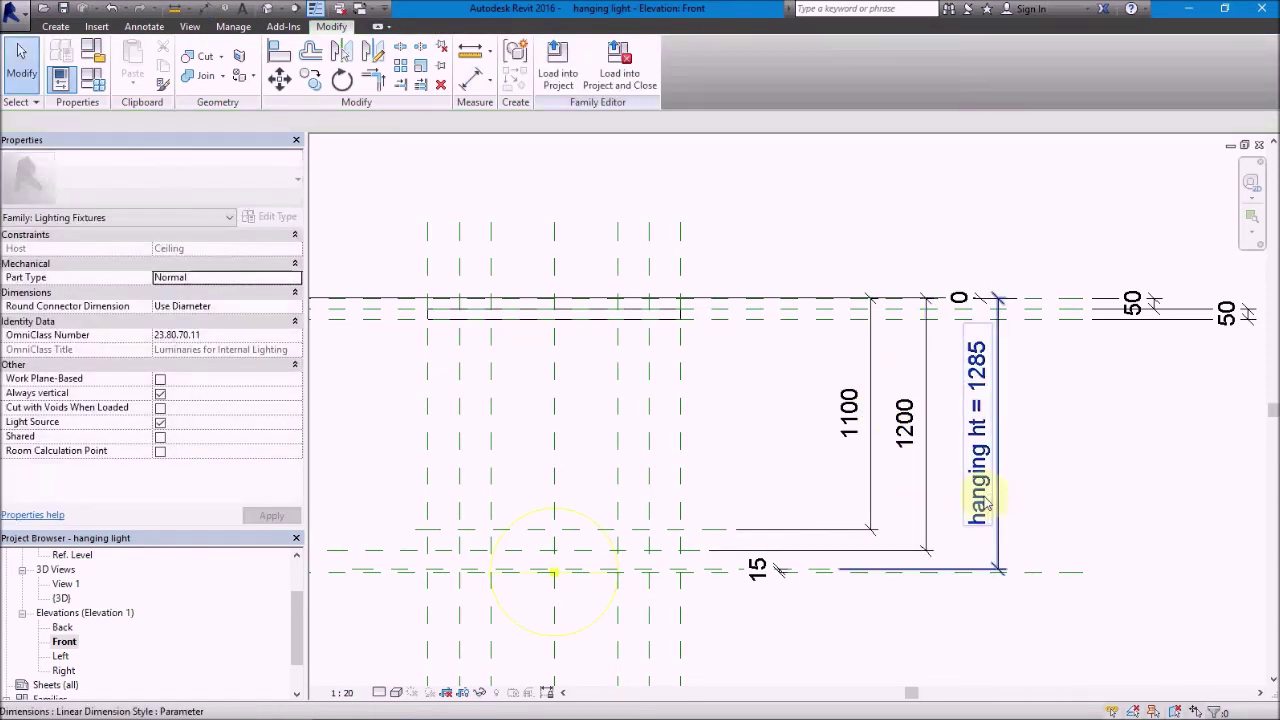
Label the 1200 dimension hanging ht1 and the 1100 dimension hanging ht2
{"action": "left_click", "coordinate": [928, 500]}
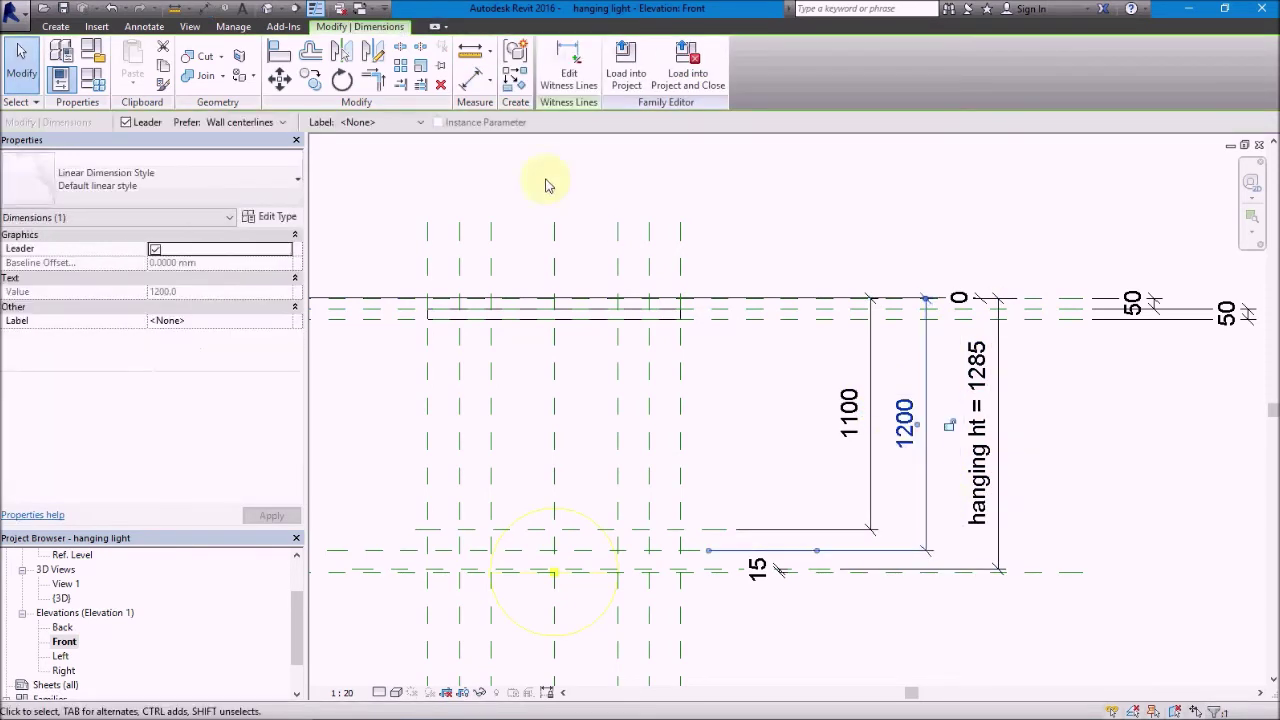
{"action": "left_click", "coordinate": [407, 128]}
{"action": "left_click", "coordinate": [400, 172]}
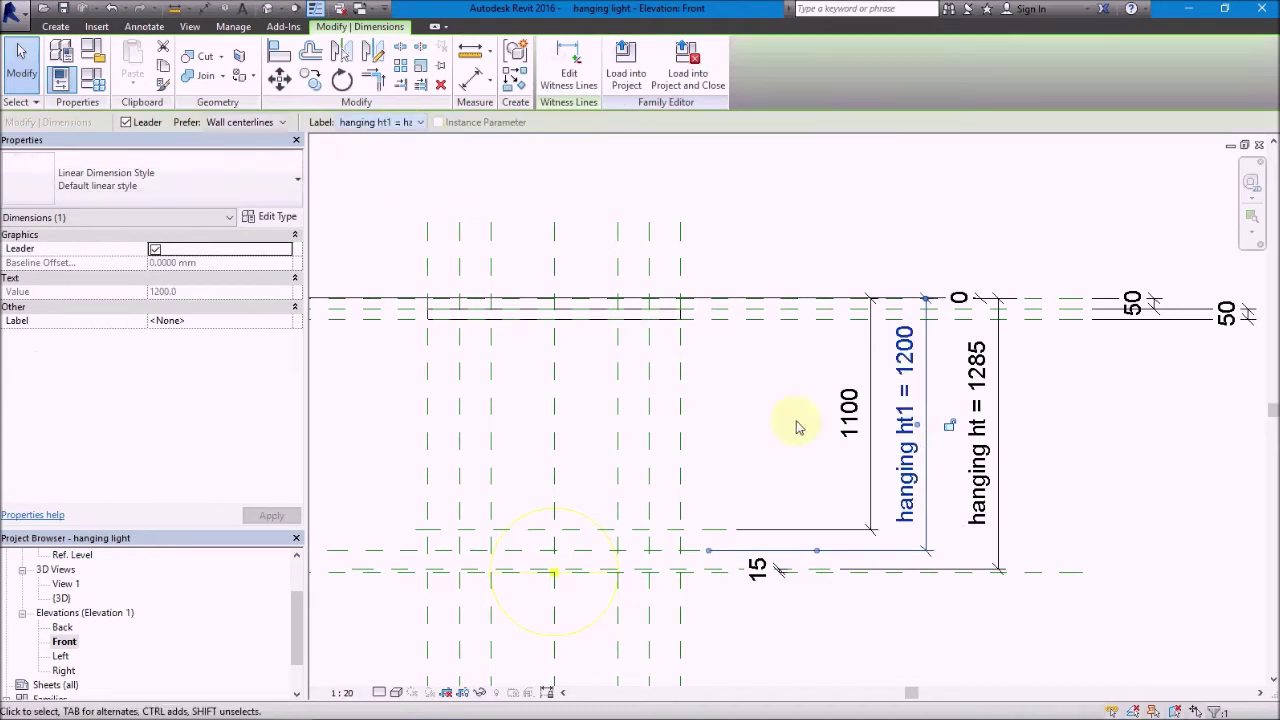
{"action": "left_click", "coordinate": [869, 442]}
{"action": "left_click", "coordinate": [424, 124]}
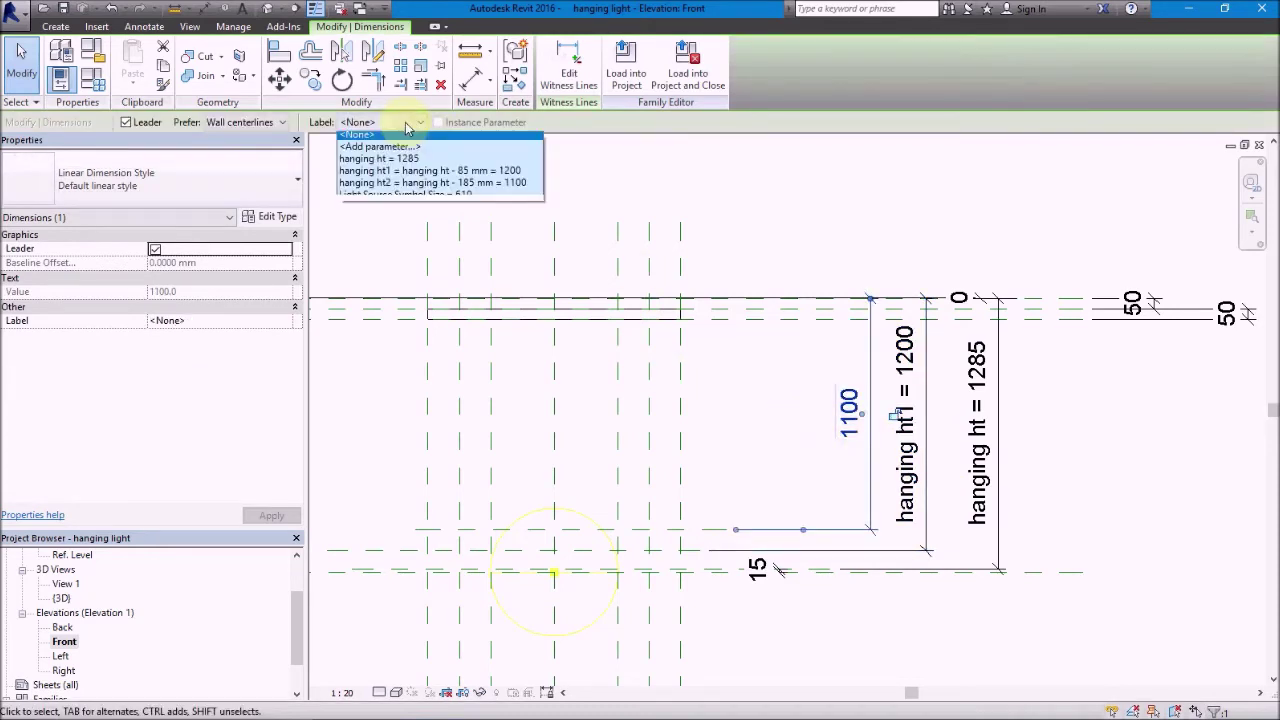
{"action": "left_click", "coordinate": [400, 185]}
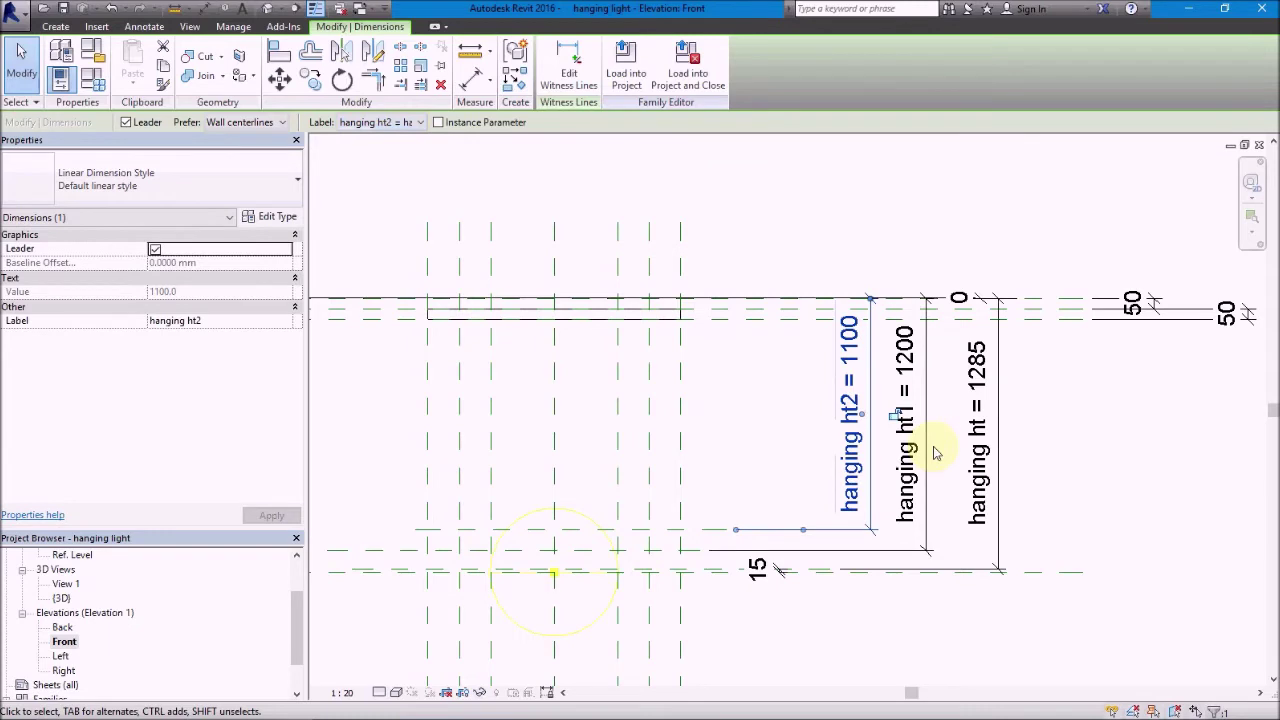
Flex hanging ht to 1400 as a test, then undo back to 1285
{"action": "left_click", "coordinate": [1035, 567]}
{"action": "left_click", "coordinate": [992, 480]}
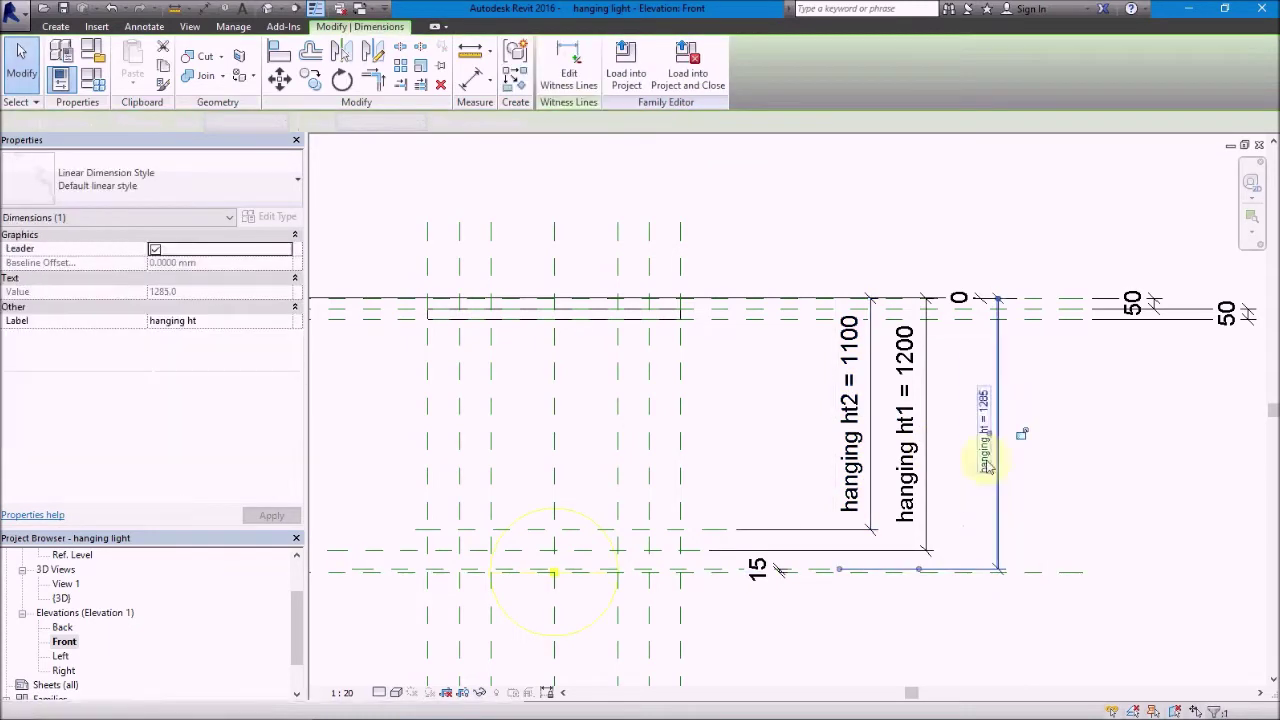
{"action": "left_click", "coordinate": [984, 420]}
{"action": "type", "text": "1400"}
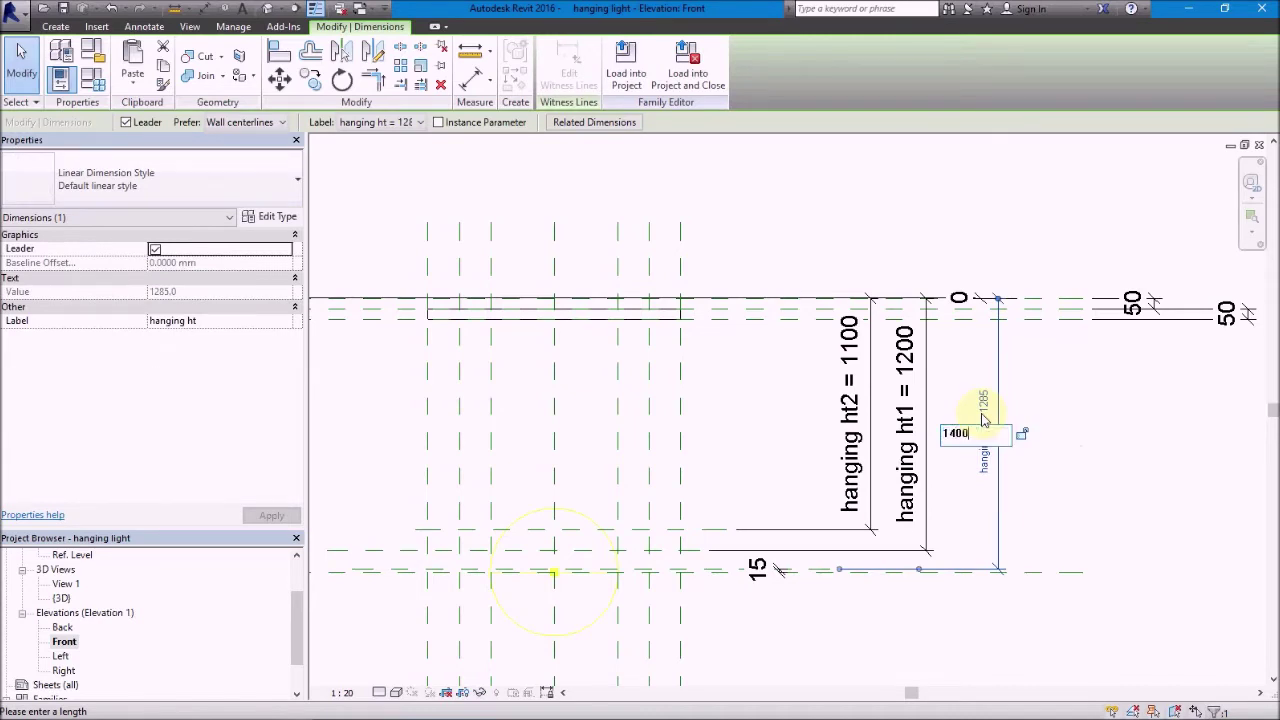
{"action": "key", "text": "Return"}
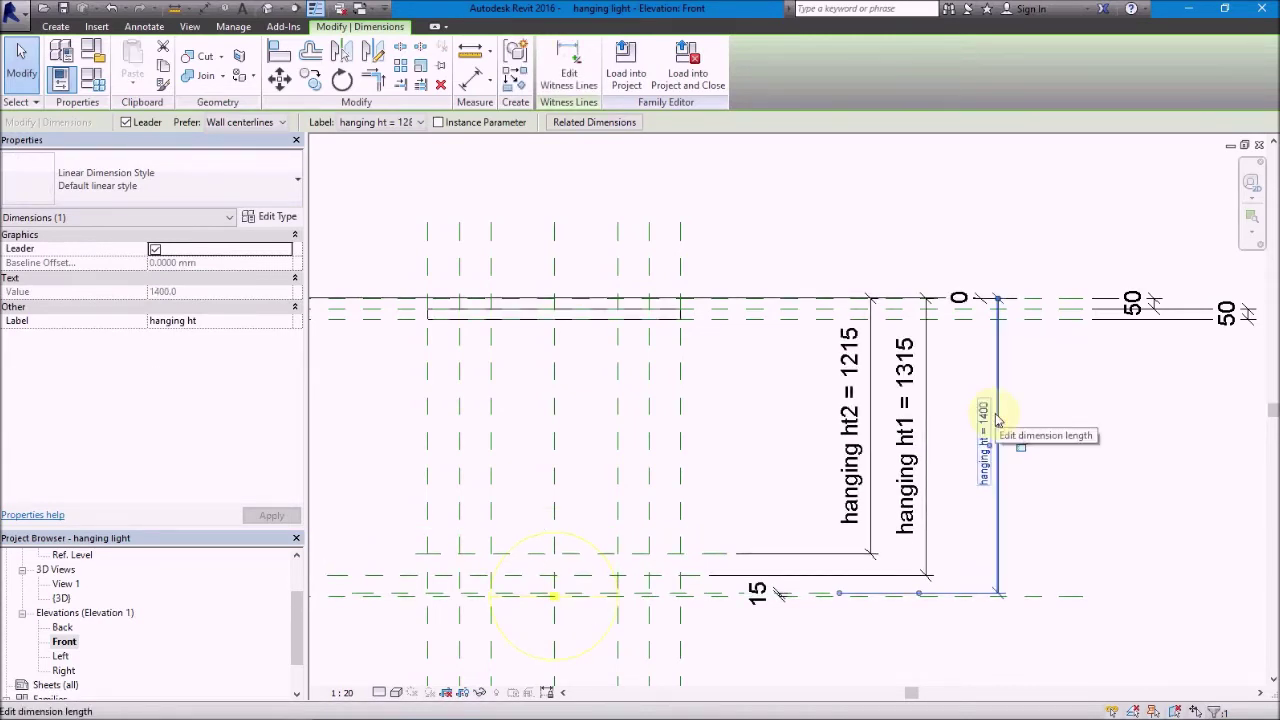
{"action": "key", "text": "Escape"}
{"action": "key", "text": "ctrl+z"}
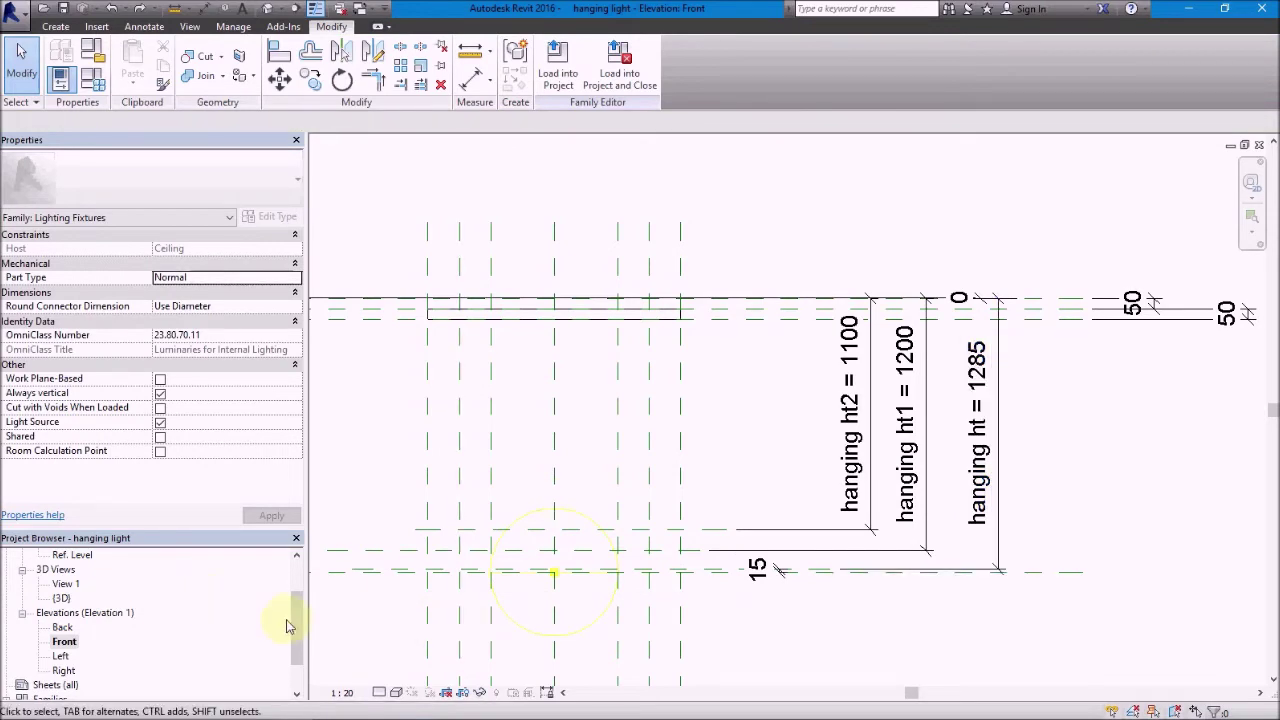
{"action": "left_click_drag", "start_coordinate": [291, 622], "coordinate": [293, 590]}
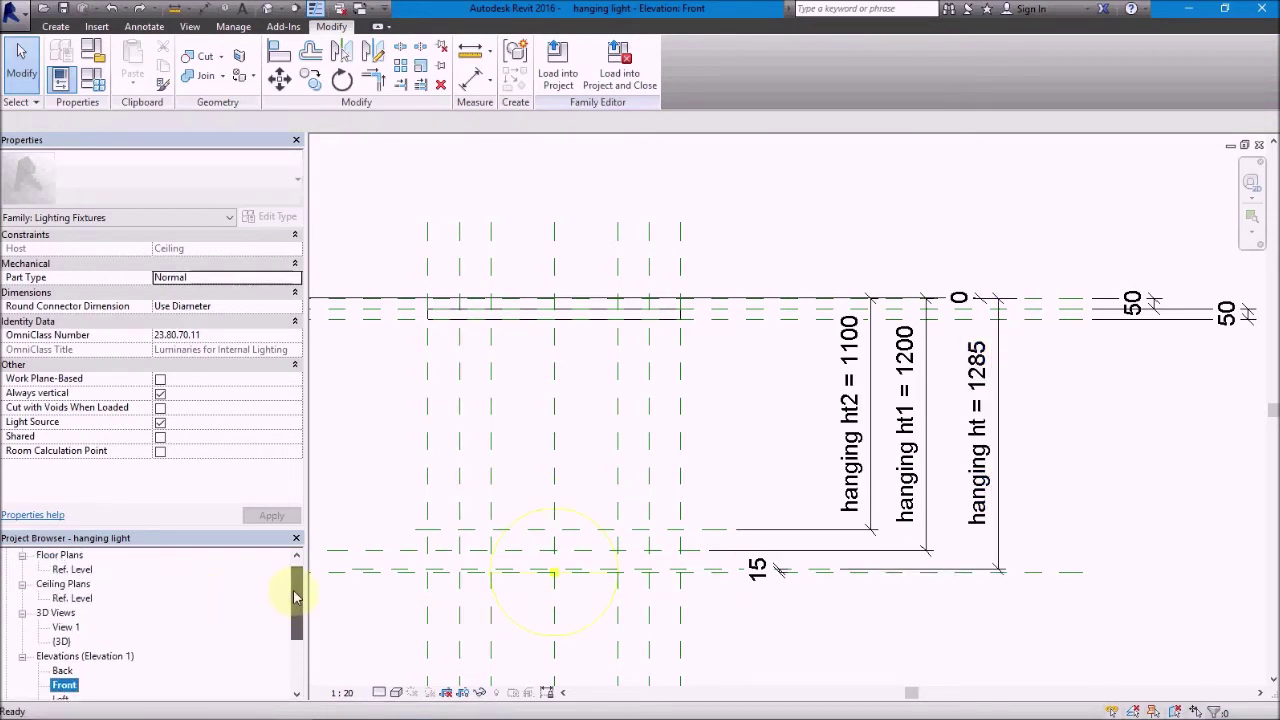
In the Ref. Level ceiling plan, start a solid extrusion using the Circle tool
{"action": "double_click", "coordinate": [70, 597]}
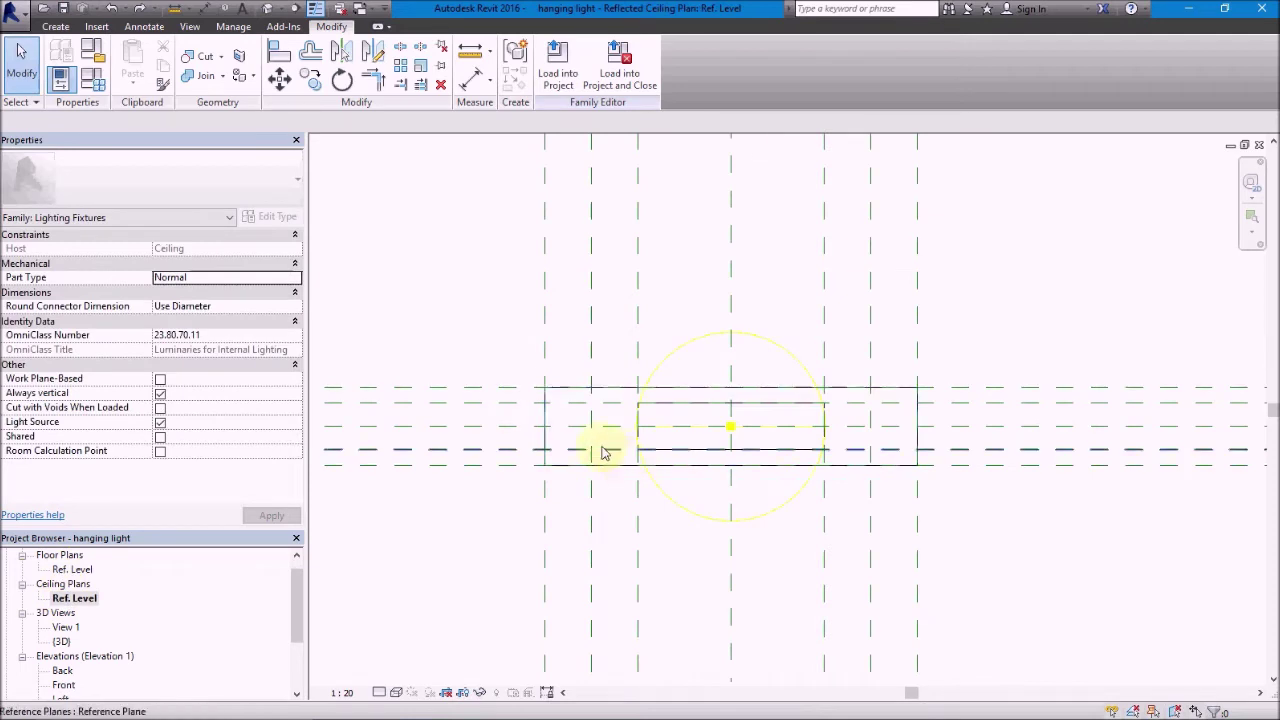
{"action": "scroll", "coordinate": [602, 453], "scroll_direction": "up", "scroll_amount": 2}
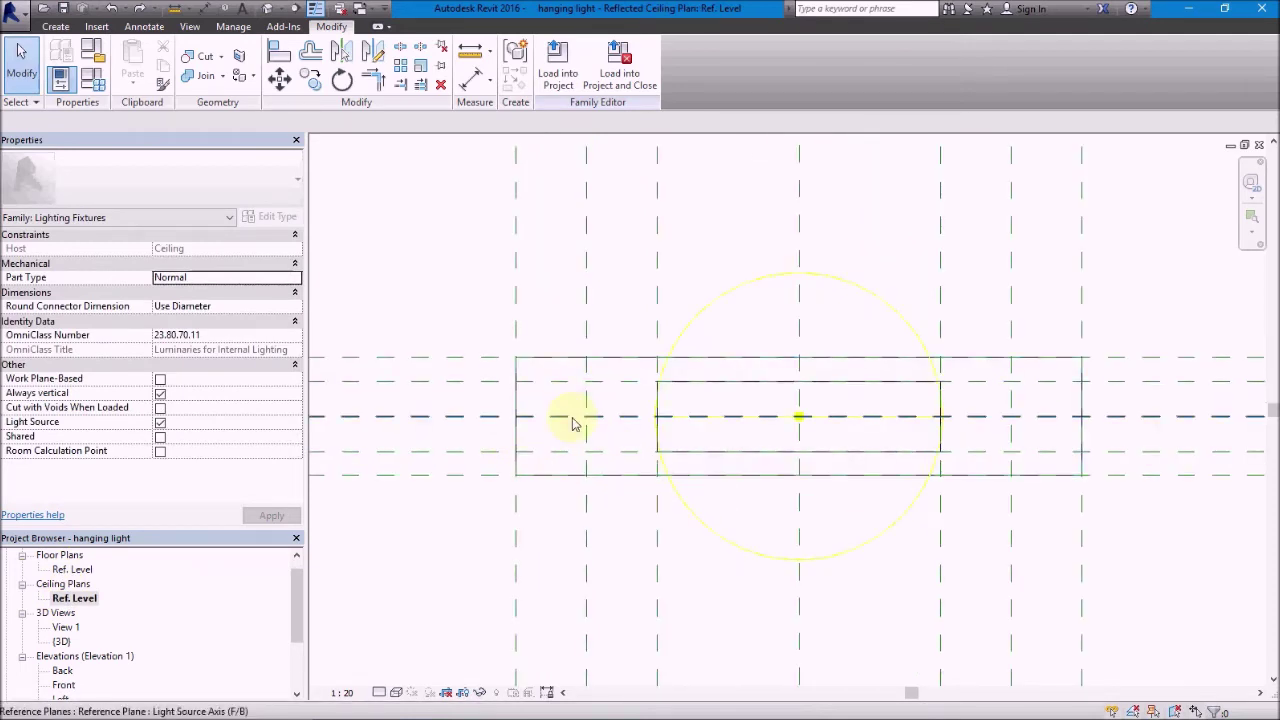
{"action": "left_click", "coordinate": [57, 27]}
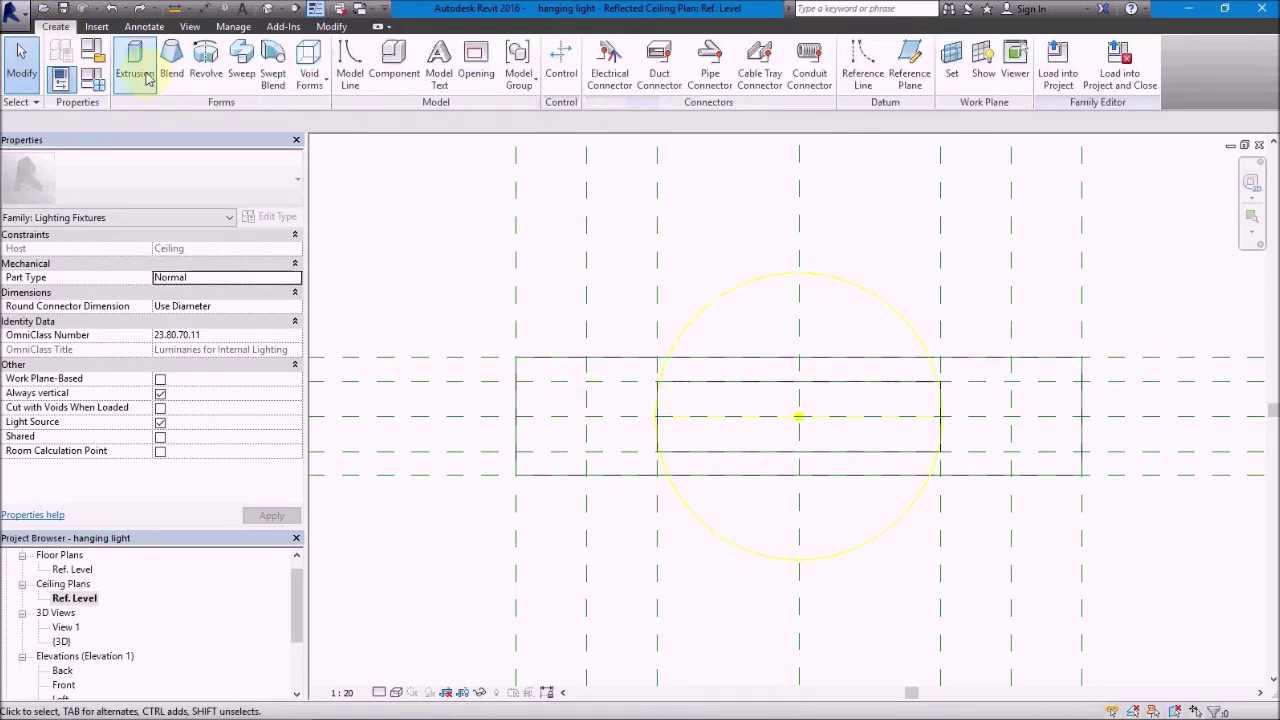
{"action": "left_click", "coordinate": [122, 62]}
{"action": "left_click", "coordinate": [652, 48]}
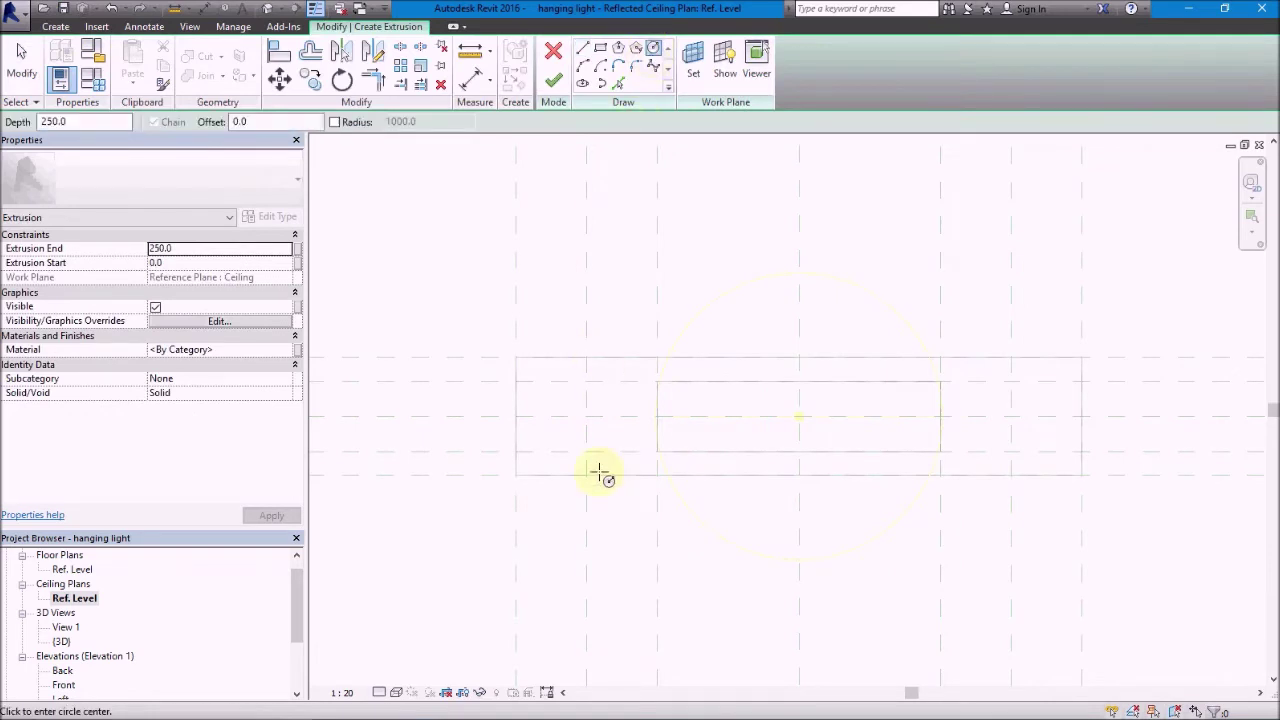
{"action": "scroll", "coordinate": [590, 465], "scroll_direction": "up", "scroll_amount": 2}
{"action": "scroll", "coordinate": [590, 460], "scroll_direction": "up", "scroll_amount": 1}
Draw a radius-15 circle at the reference-plane intersection and finish the extrusion
{"action": "left_click", "coordinate": [586, 434]}
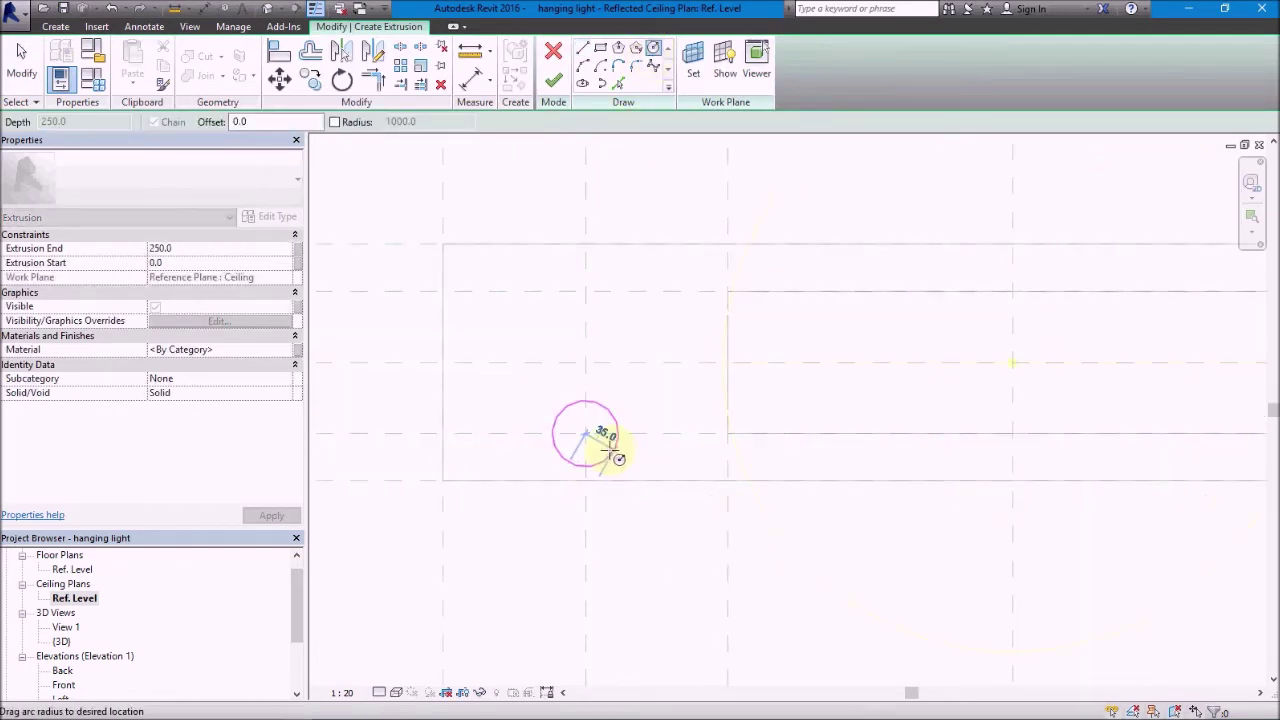
{"action": "scroll", "coordinate": [598, 443], "scroll_direction": "up", "scroll_amount": 1}
{"action": "scroll", "coordinate": [596, 442], "scroll_direction": "up", "scroll_amount": 1}
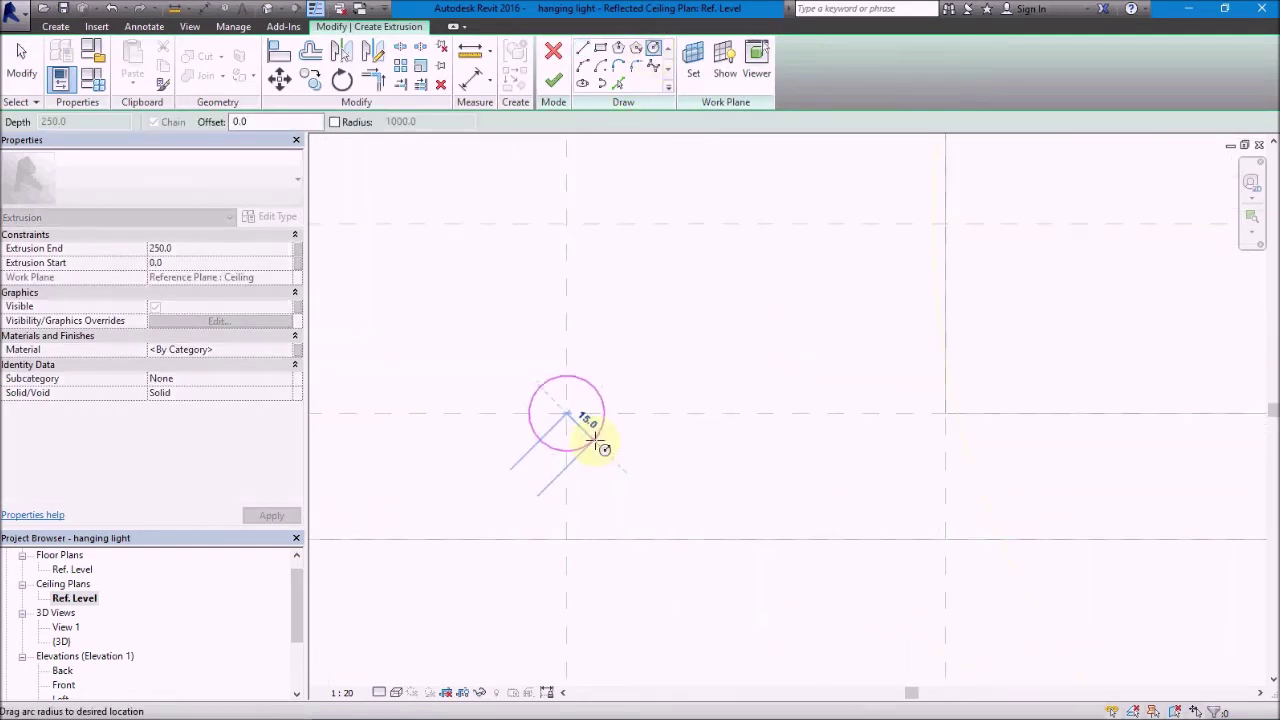
{"action": "left_click", "coordinate": [597, 443]}
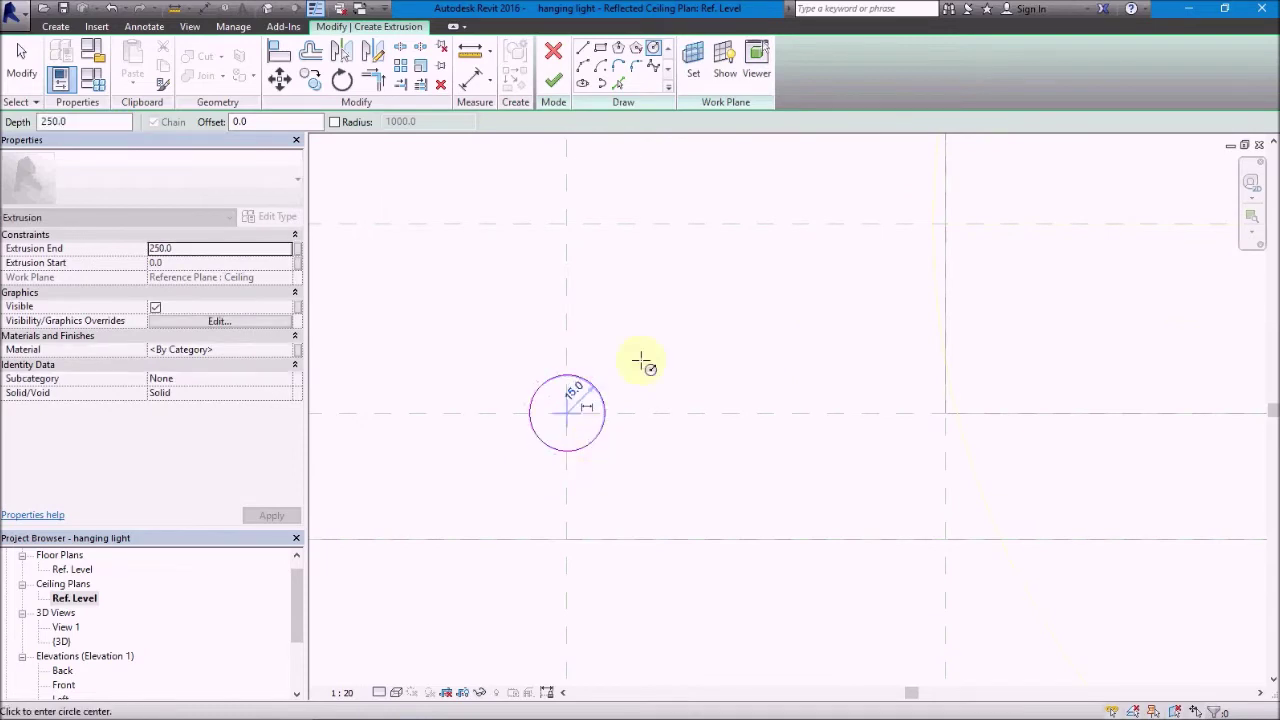
{"action": "left_click", "coordinate": [554, 84]}
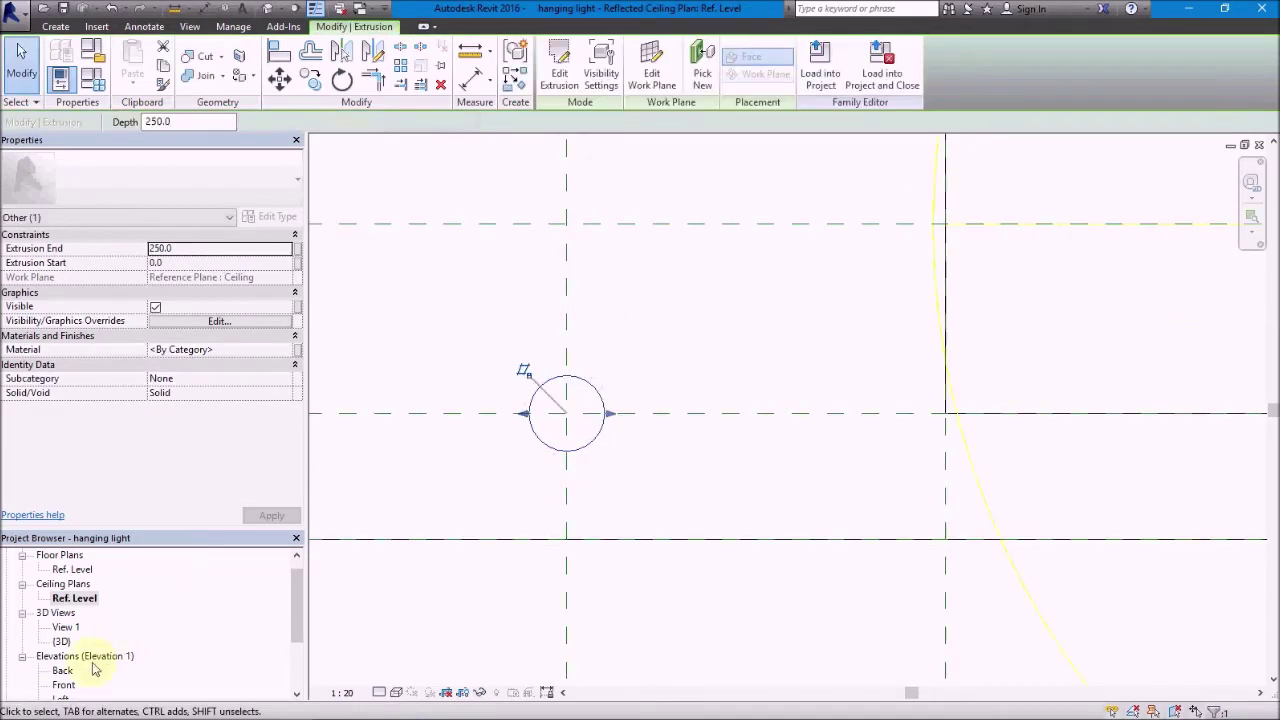
{"action": "double_click", "coordinate": [72, 687]}
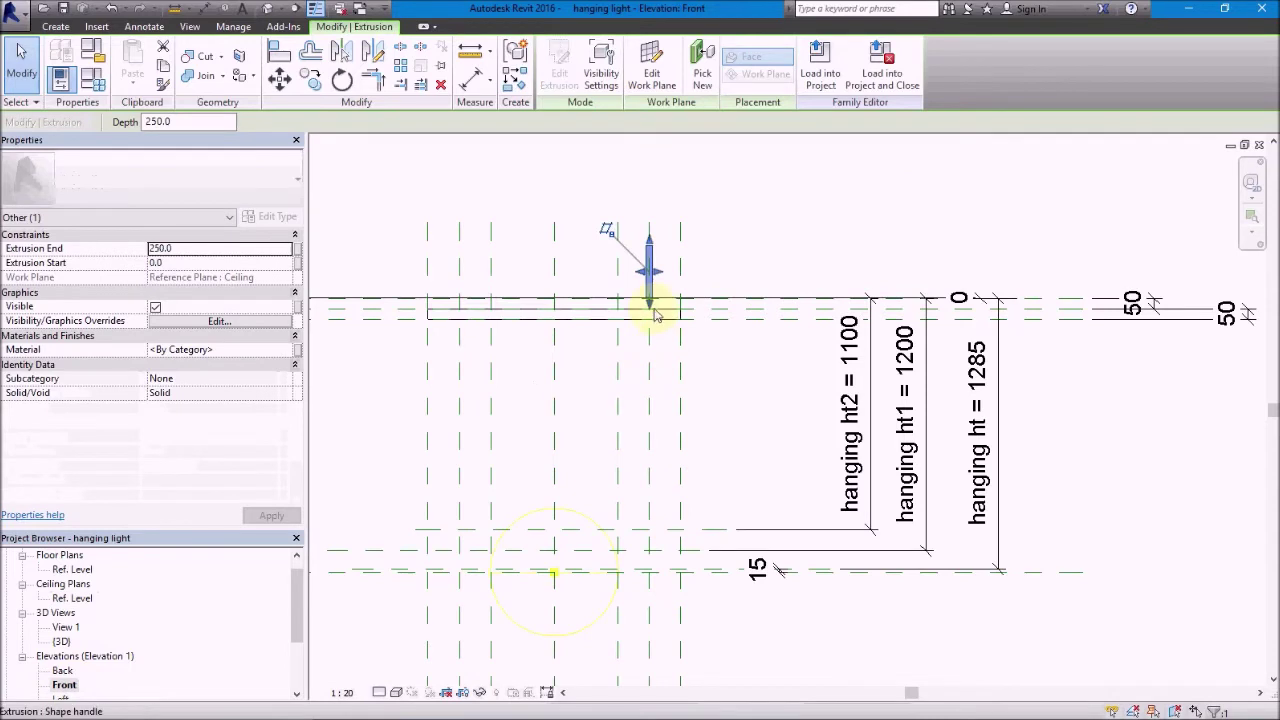
In the Front elevation, stretch the rod extrusion to span from -1285 up to -100
{"action": "left_click_drag", "start_coordinate": [651, 311], "coordinate": [650, 572]}
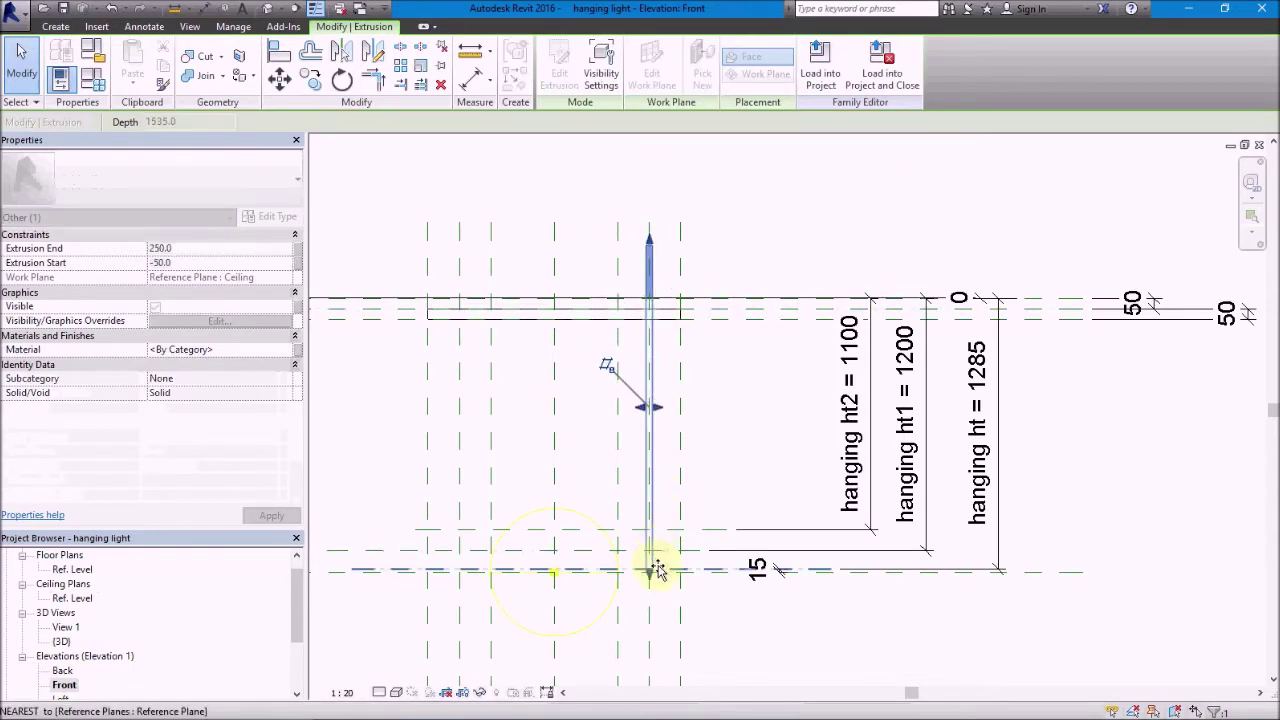
{"action": "left_click_drag", "start_coordinate": [651, 243], "coordinate": [653, 318]}
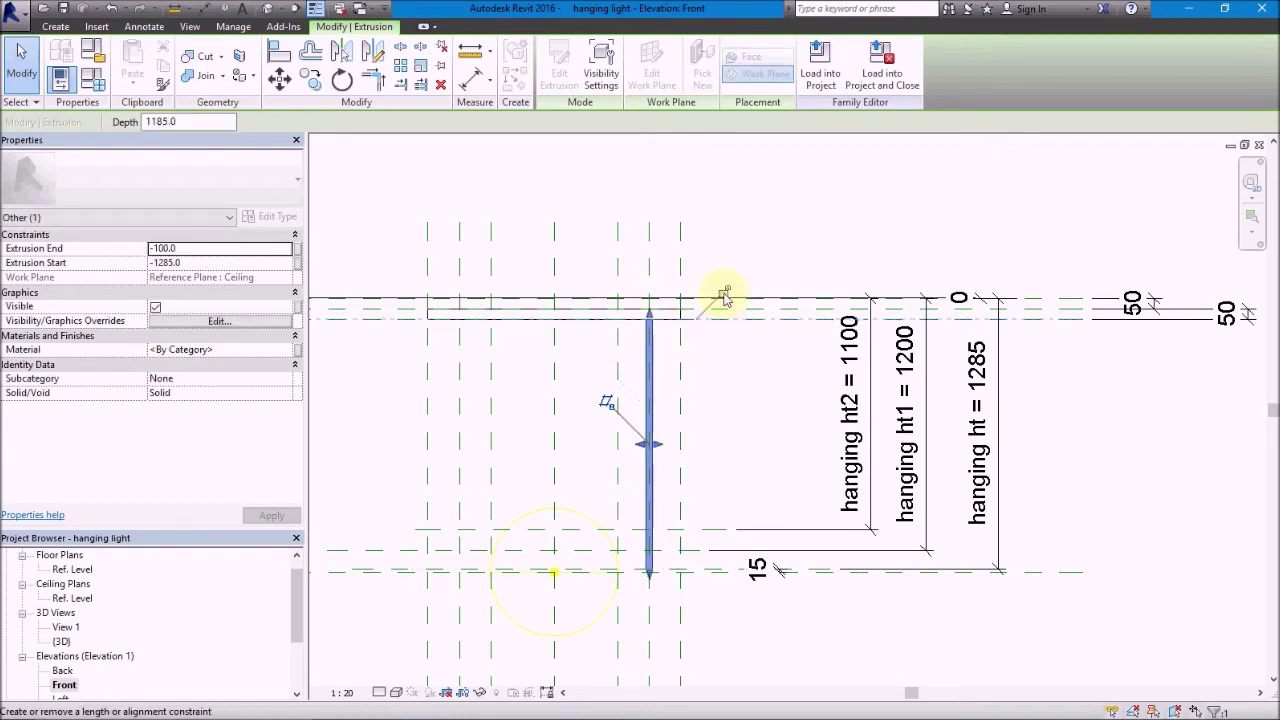
{"action": "scroll", "coordinate": [665, 590], "scroll_direction": "up", "scroll_amount": 3}
{"action": "scroll", "coordinate": [625, 535], "scroll_direction": "up", "scroll_amount": 2}
{"action": "key", "text": "Escape"}
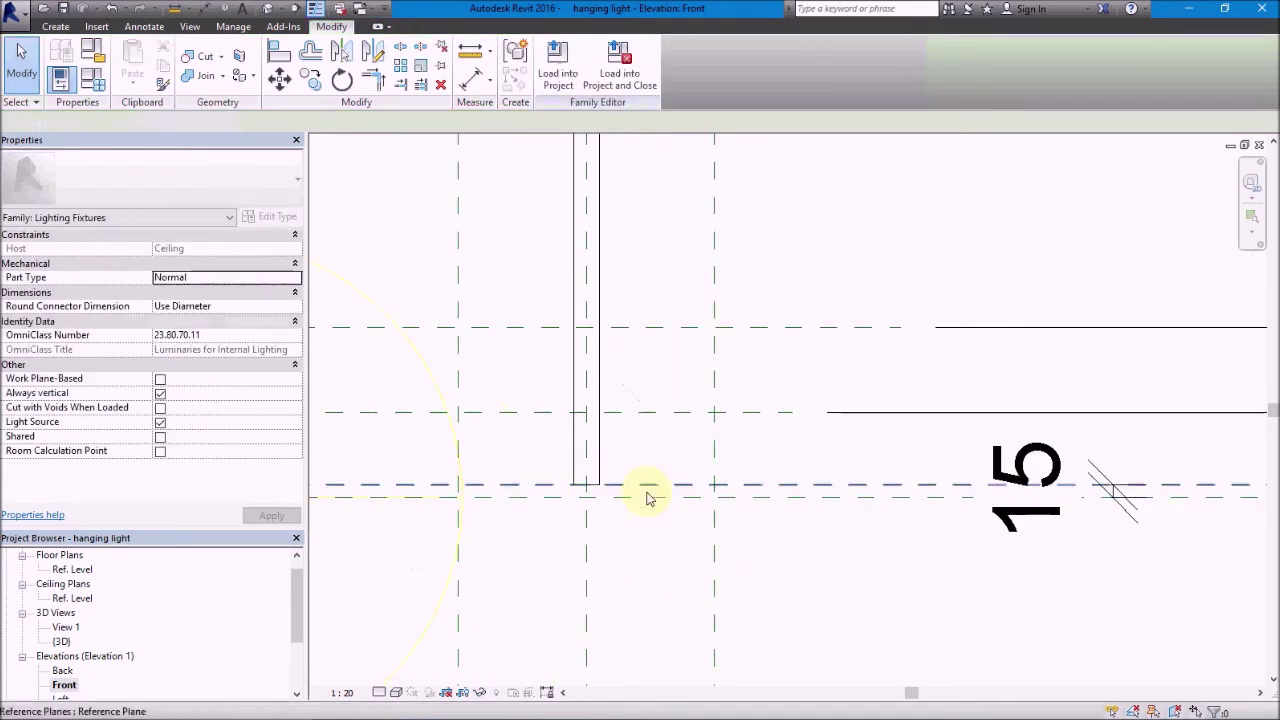
Abandon a new extrusion sketch and start a revolve sketch with the Circle tool
{"action": "left_click", "coordinate": [46, 28]}
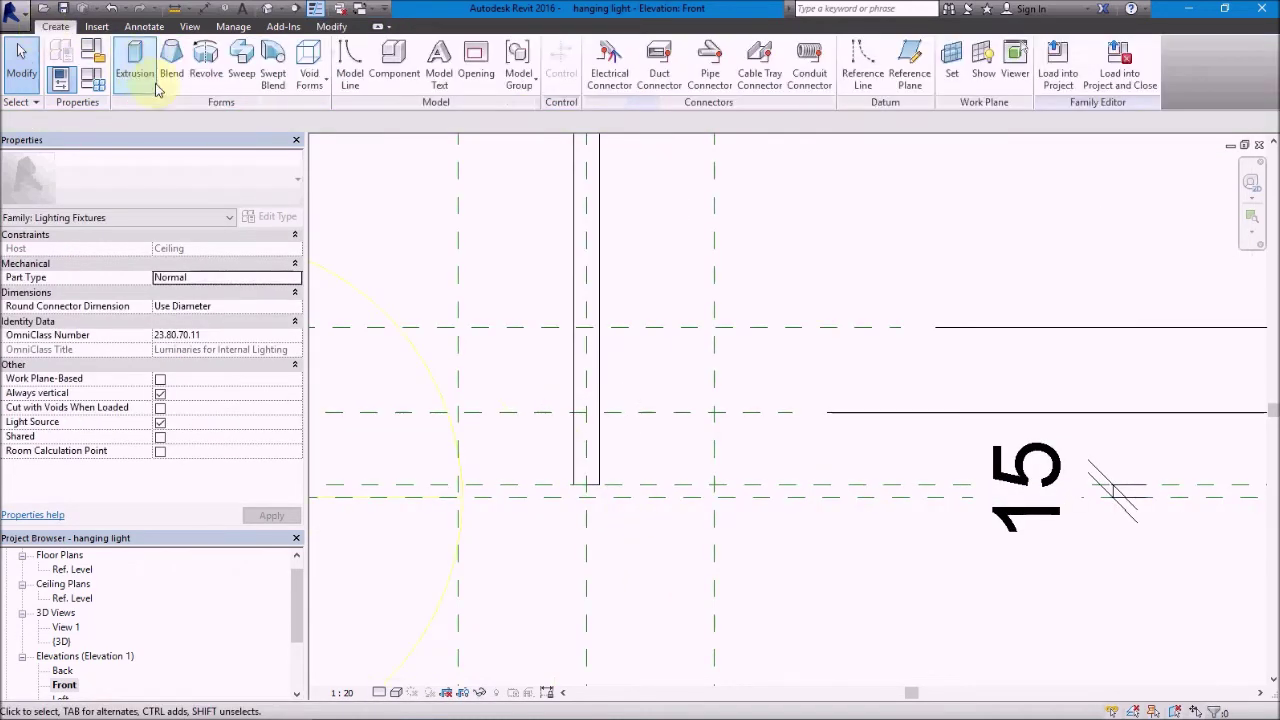
{"action": "left_click", "coordinate": [133, 67]}
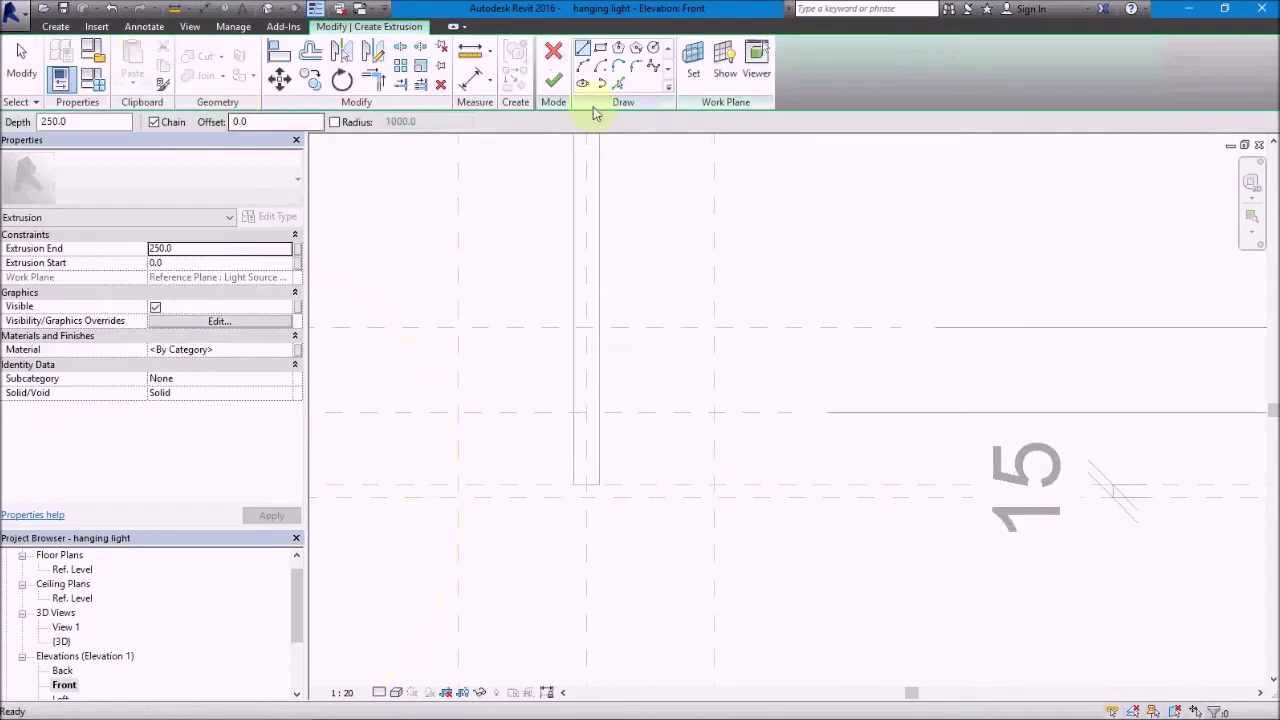
{"action": "left_click", "coordinate": [565, 60]}
{"action": "left_click", "coordinate": [55, 26]}
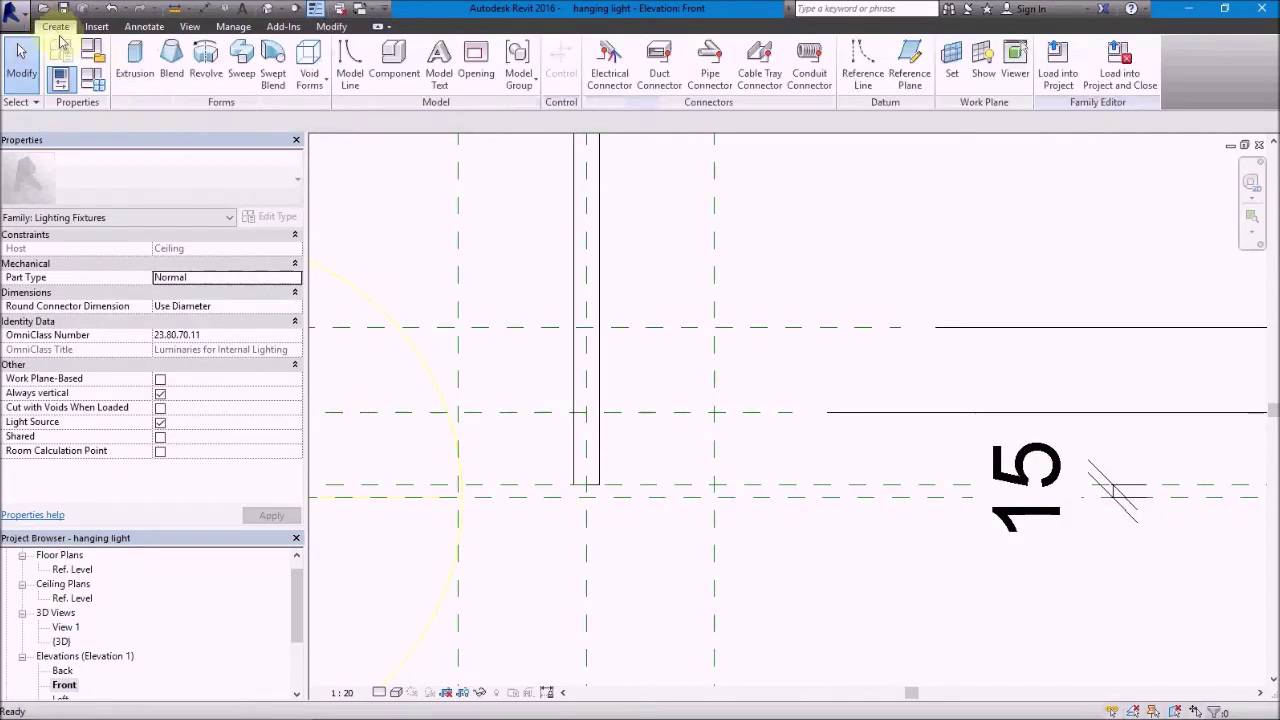
{"action": "left_click", "coordinate": [205, 67]}
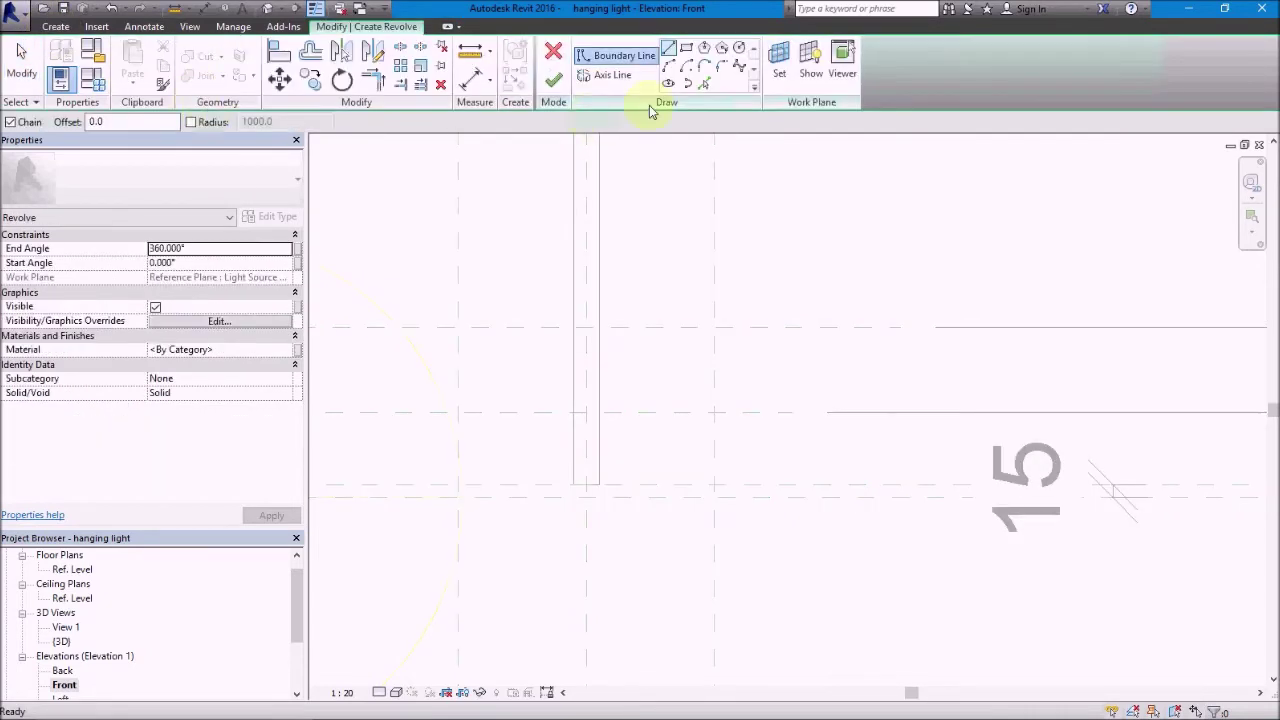
{"action": "left_click", "coordinate": [741, 50]}
Sketch a radius-15 circle at the rod's bottom end with lines from its centre rightward and downward
{"action": "scroll", "coordinate": [594, 500], "scroll_direction": "up", "scroll_amount": 4}
{"action": "scroll", "coordinate": [580, 466], "scroll_direction": "up", "scroll_amount": 2}
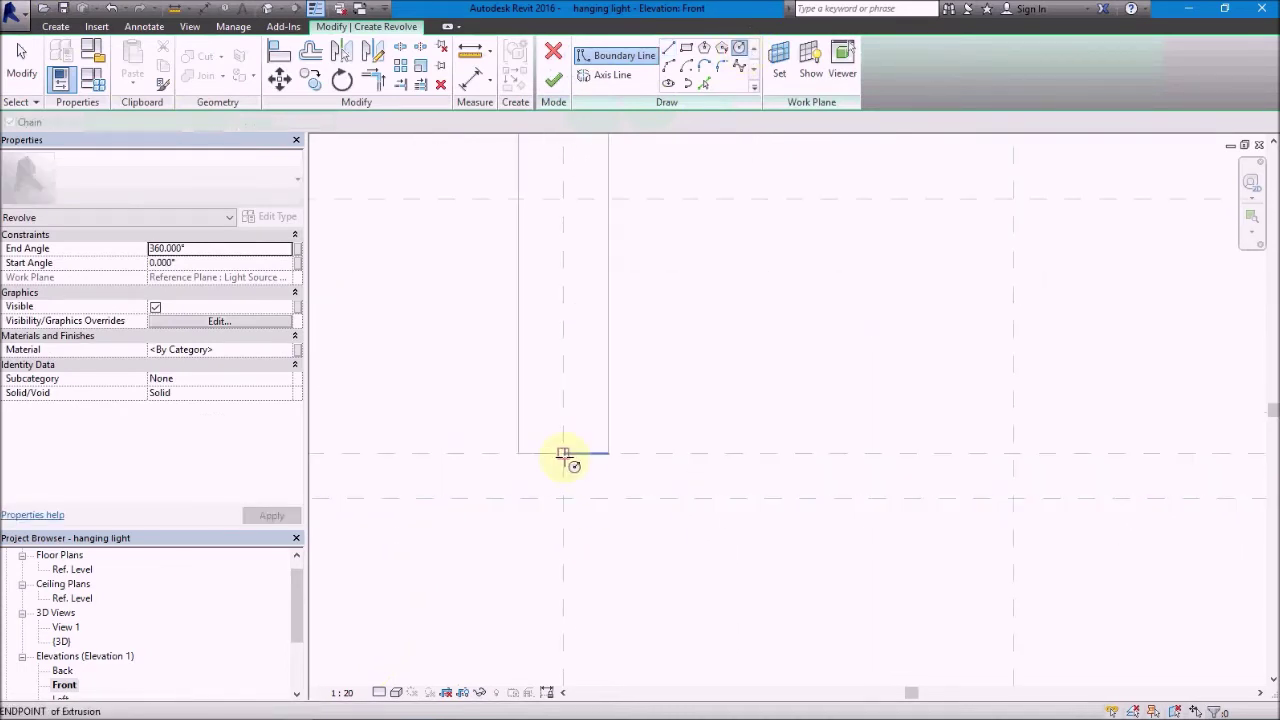
{"action": "left_click", "coordinate": [606, 456]}
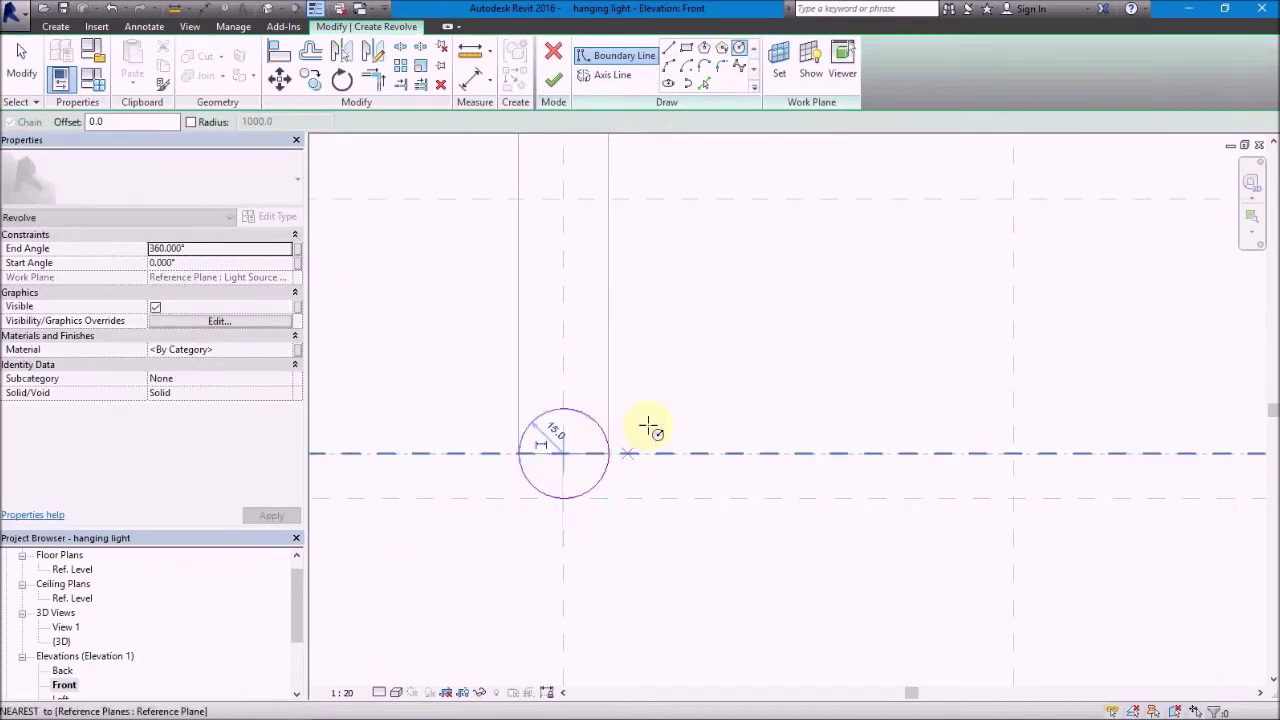
{"action": "left_click", "coordinate": [669, 50]}
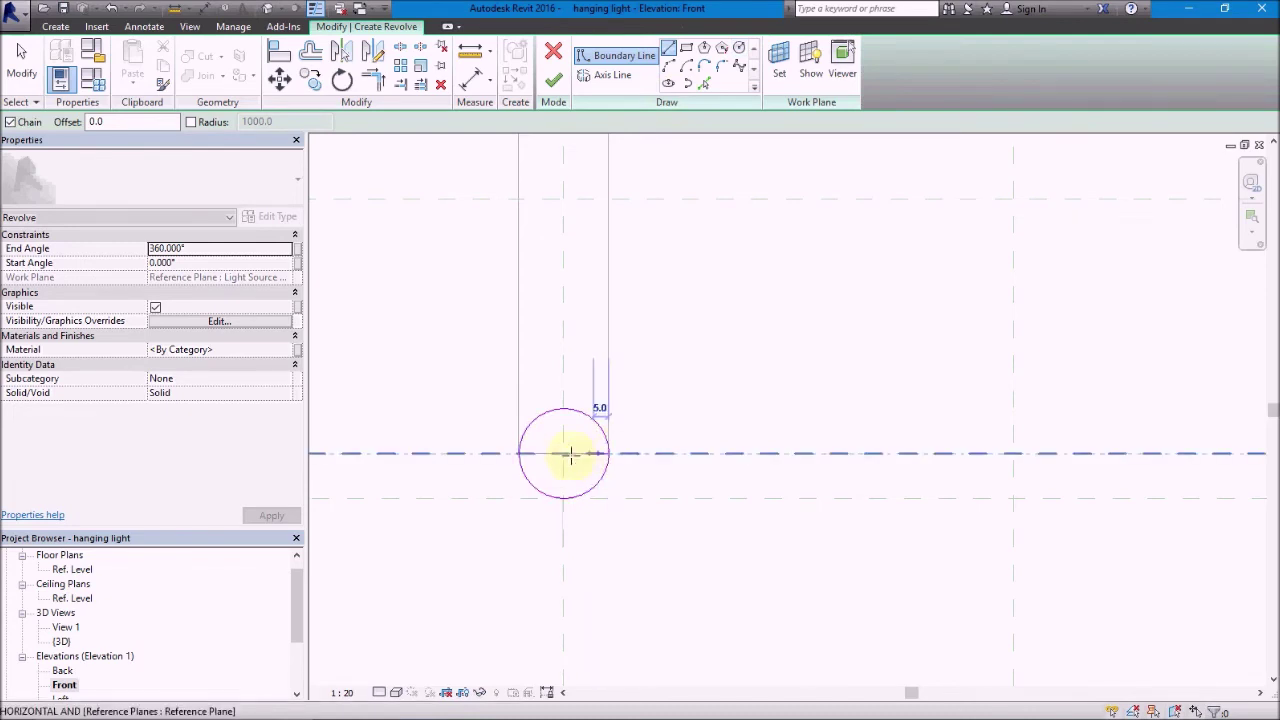
{"action": "left_click", "coordinate": [563, 454]}
{"action": "left_click", "coordinate": [563, 497]}
{"action": "key", "text": "Escape"}
{"action": "key", "text": "Escape"}
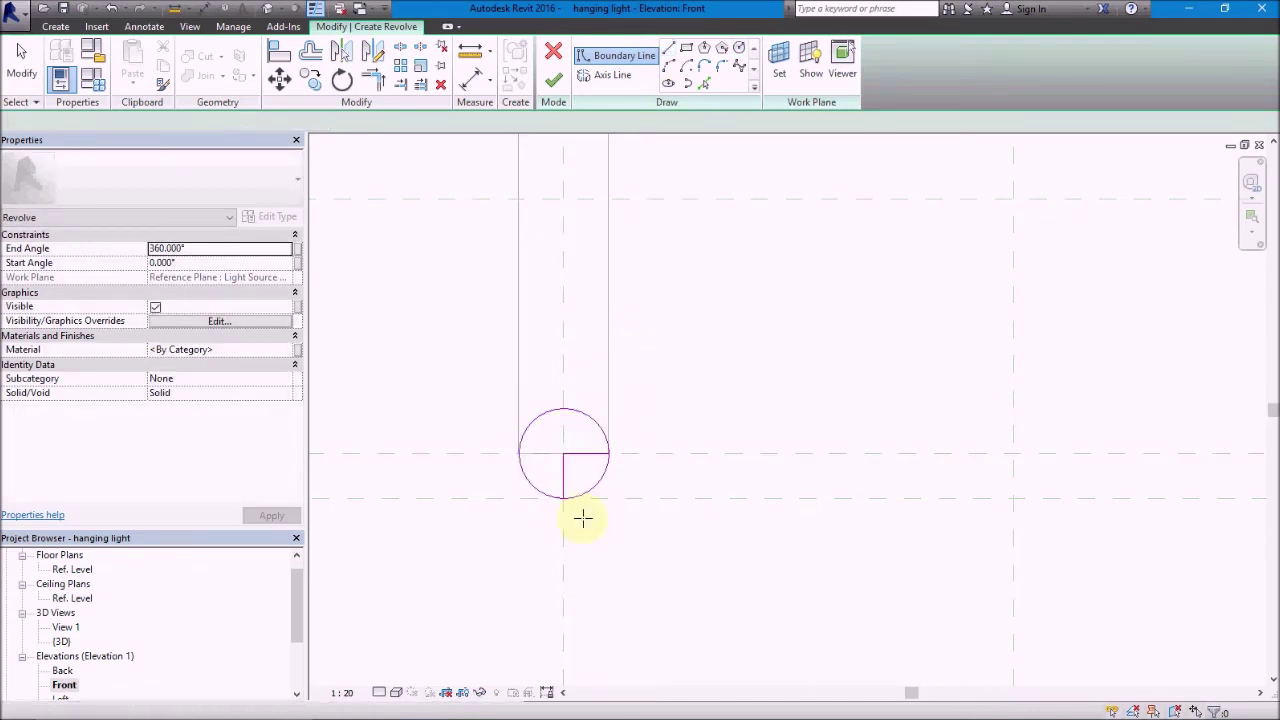
Trim the circle with TR into a bottom-right quarter arc
{"action": "key", "text": "t"}
{"action": "key", "text": "r"}
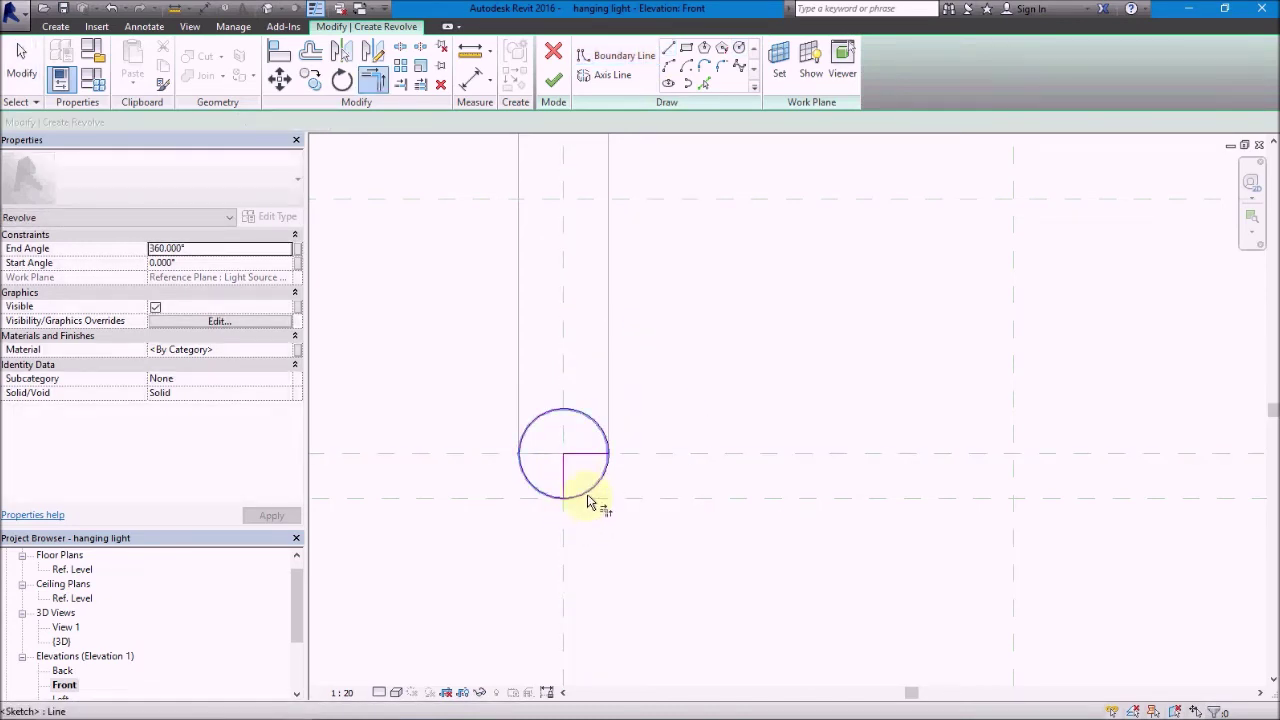
{"action": "left_click", "coordinate": [590, 496]}
{"action": "left_click", "coordinate": [594, 456]}
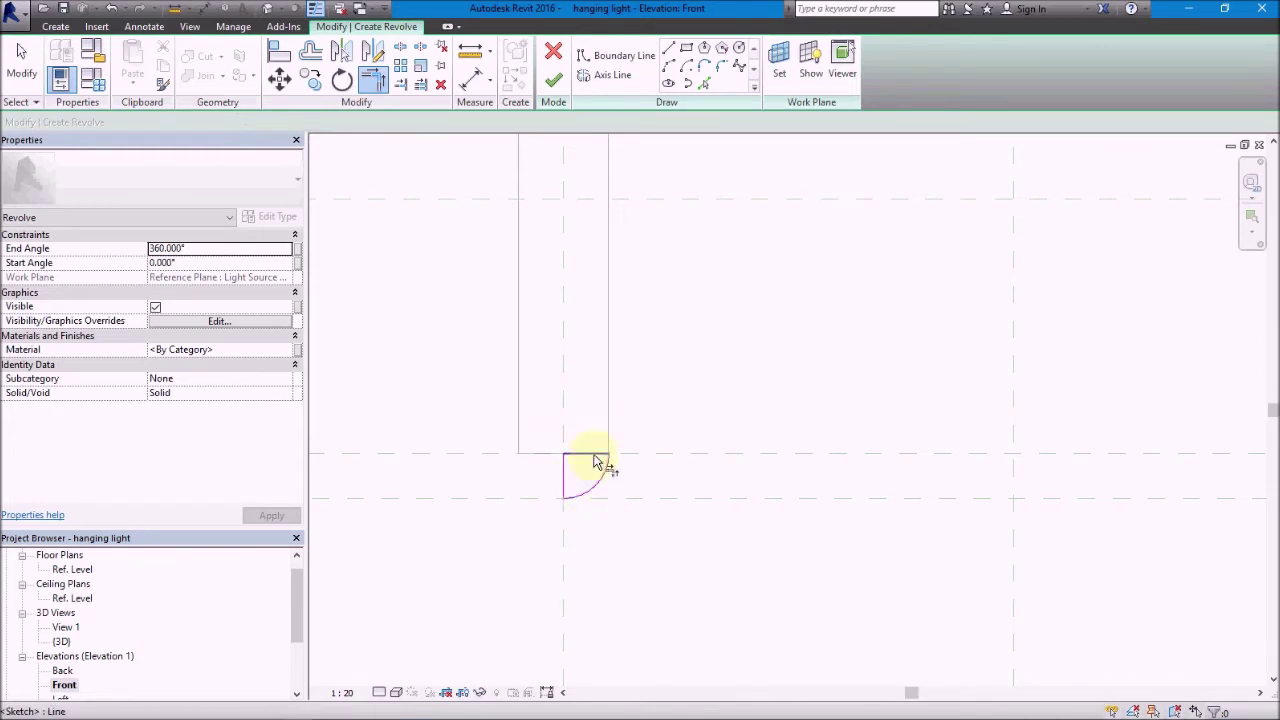
Draw the vertical revolve axis from the circle centre and finish the hemispherical cap
{"action": "left_click", "coordinate": [613, 76]}
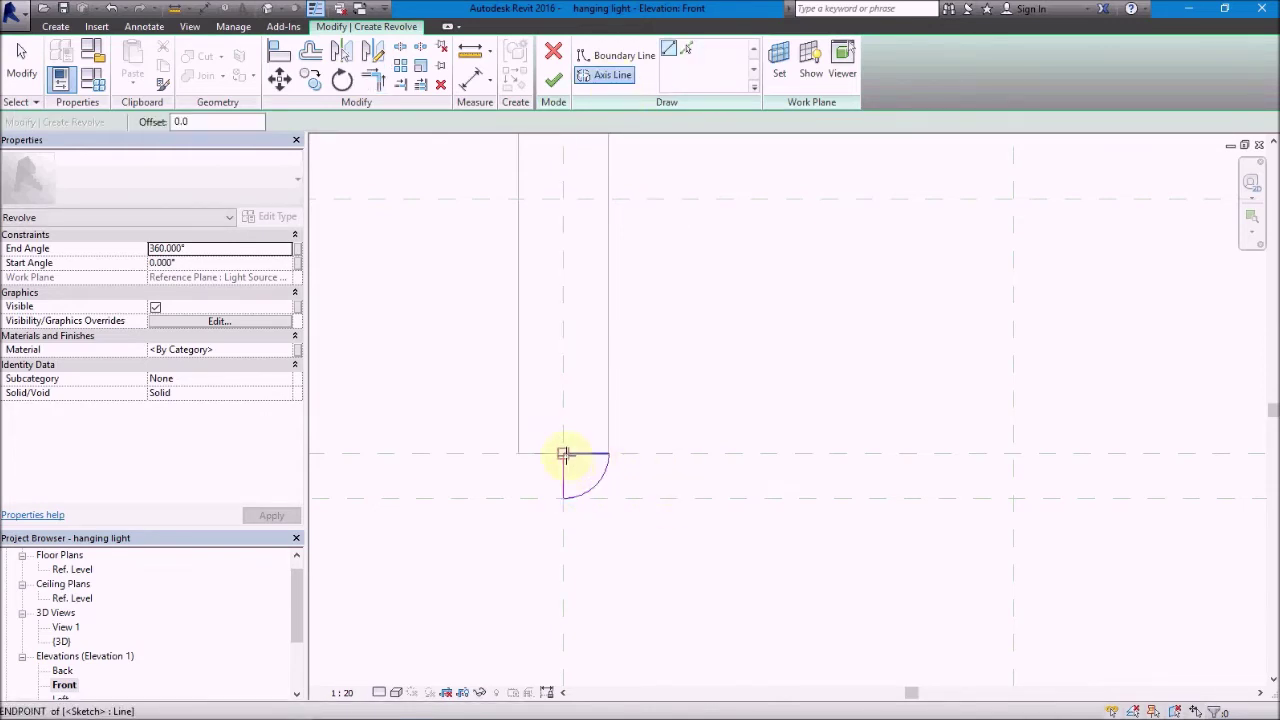
{"action": "left_click", "coordinate": [563, 454]}
{"action": "left_click", "coordinate": [563, 498]}
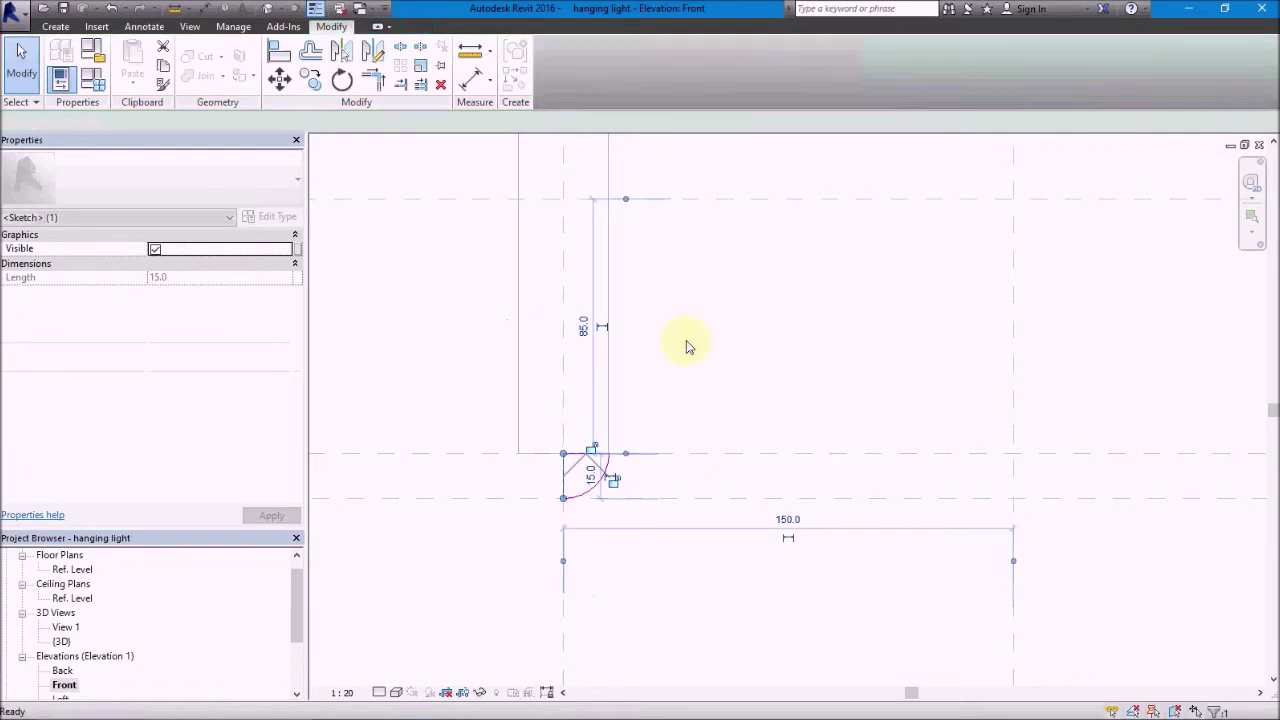
{"action": "left_click", "coordinate": [613, 505]}
{"action": "left_click", "coordinate": [602, 492]}
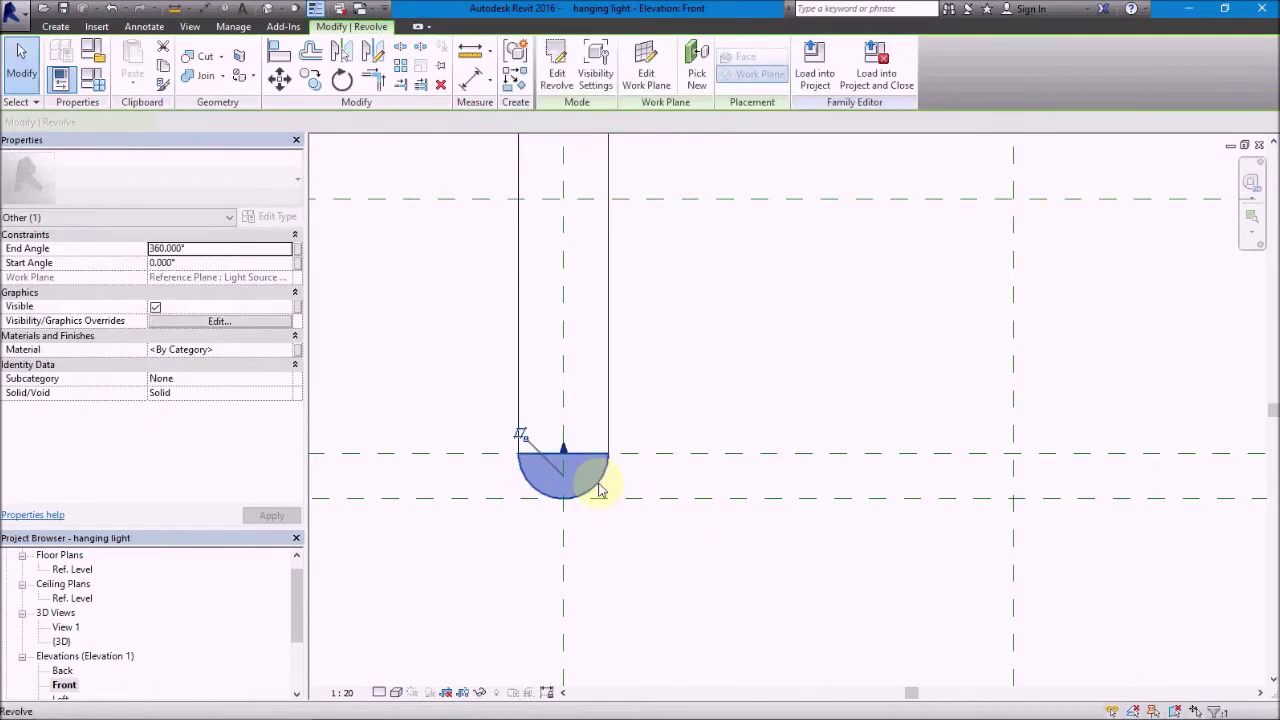
{"action": "key", "text": "ctrl+Tab"}
Move the revolved cap from its centre onto the rod's circle in plan
{"action": "left_click", "coordinate": [279, 80]}
{"action": "left_click", "coordinate": [569, 268]}
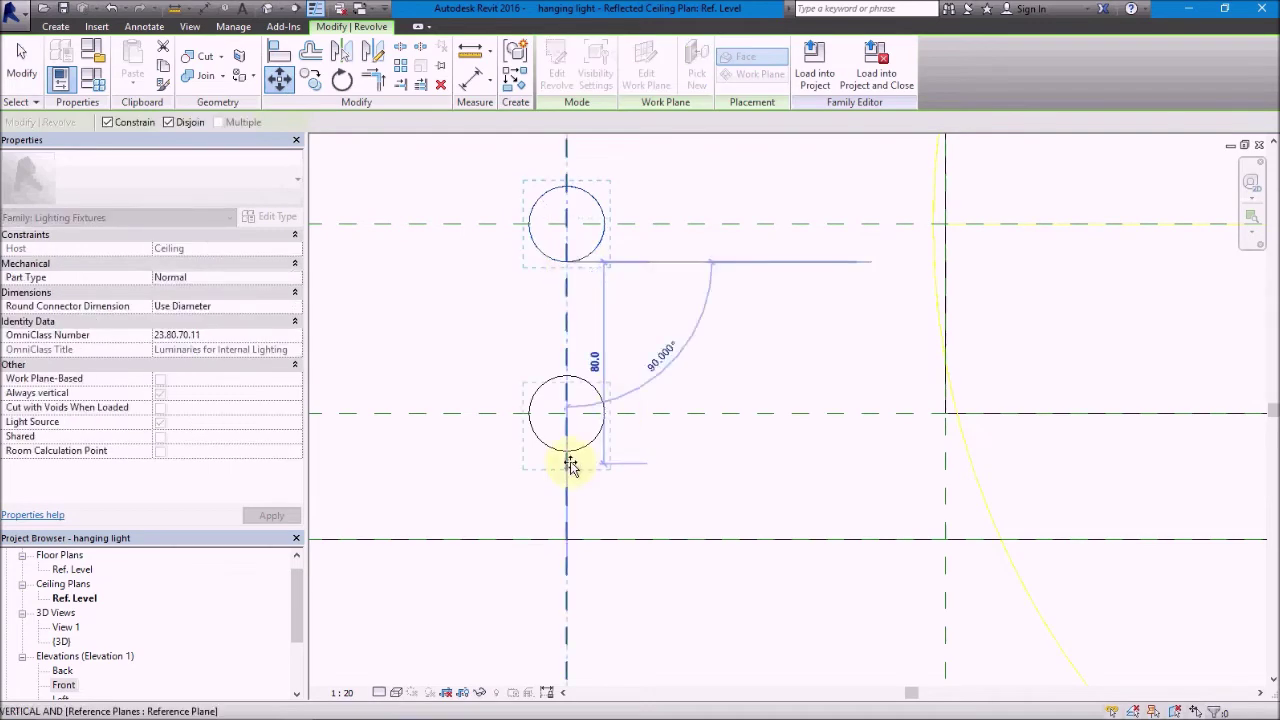
{"action": "left_click", "coordinate": [567, 450]}
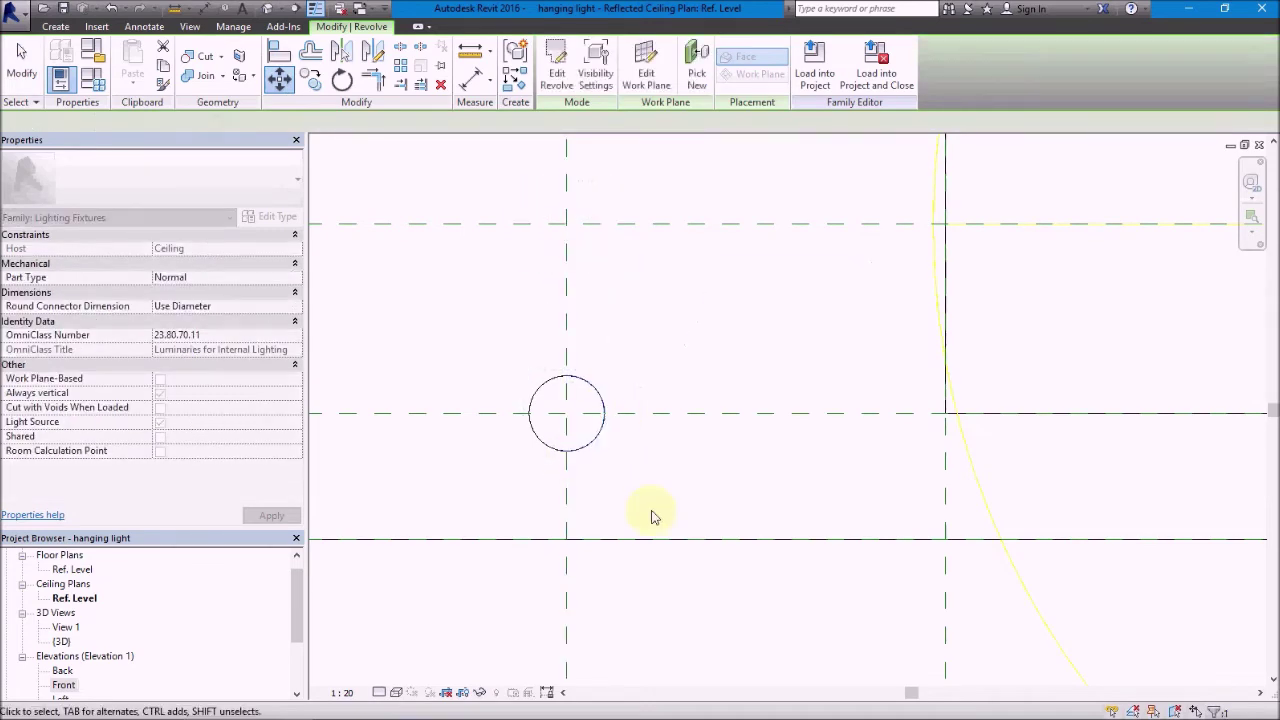
Orbit the 3D view to inspect the hanging light from below
{"action": "left_click", "coordinate": [268, 8]}
{"action": "mouse_move", "coordinate": [654, 591]}
{"action": "middle_mouse_down", "text": "shift"}
{"action": "mouse_move", "coordinate": [563, 503]}
{"action": "mouse_move", "coordinate": [523, 560]}
{"action": "mouse_move", "coordinate": [753, 678]}
{"action": "middle_mouse_up", "text": "shift"}
{"action": "mouse_move", "coordinate": [592, 523]}
{"action": "middle_mouse_down", "text": "shift"}
{"action": "mouse_move", "coordinate": [574, 529]}
{"action": "mouse_move", "coordinate": [646, 561]}
{"action": "mouse_move", "coordinate": [651, 486]}
{"action": "middle_mouse_up", "text": "shift"}
Select the rod and sphere together, view their material choices, then cancel
{"action": "scroll", "coordinate": [606, 509], "scroll_direction": "up", "scroll_amount": 3}
{"action": "scroll", "coordinate": [603, 560], "scroll_direction": "up", "scroll_amount": 2}
{"action": "left_click", "coordinate": [615, 592]}
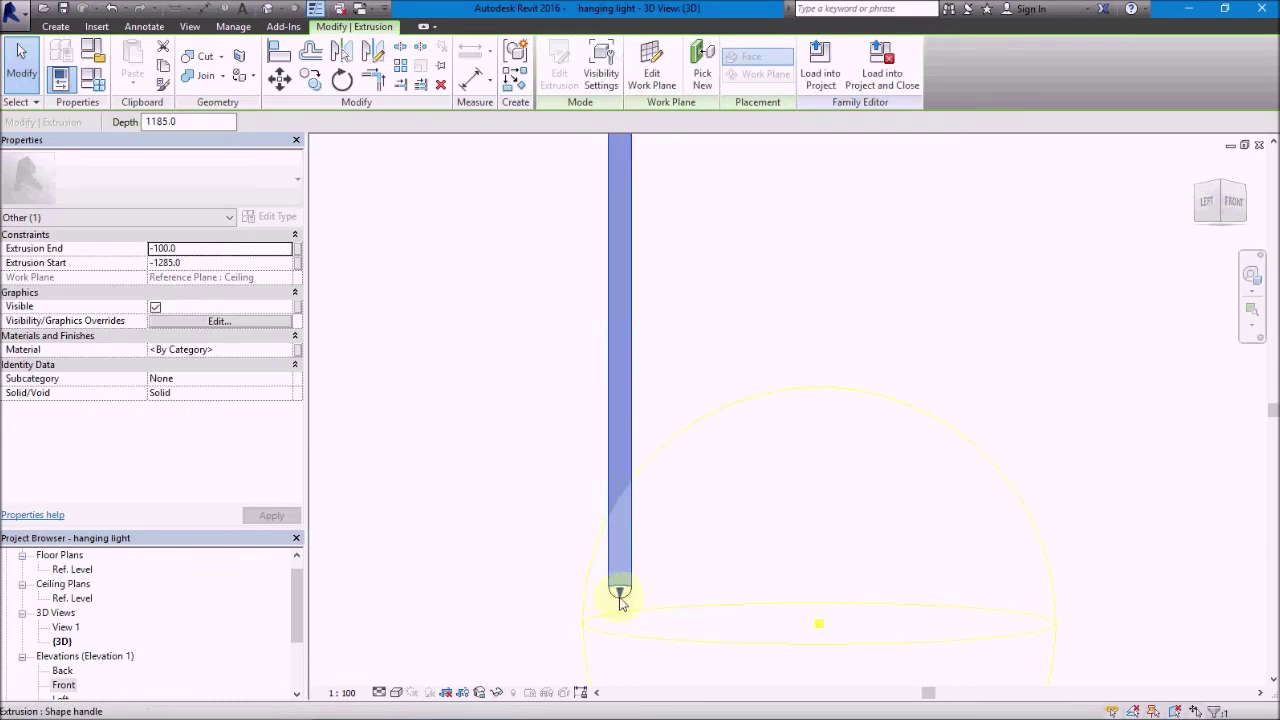
{"action": "left_click", "coordinate": [714, 606], "text": "ctrl"}
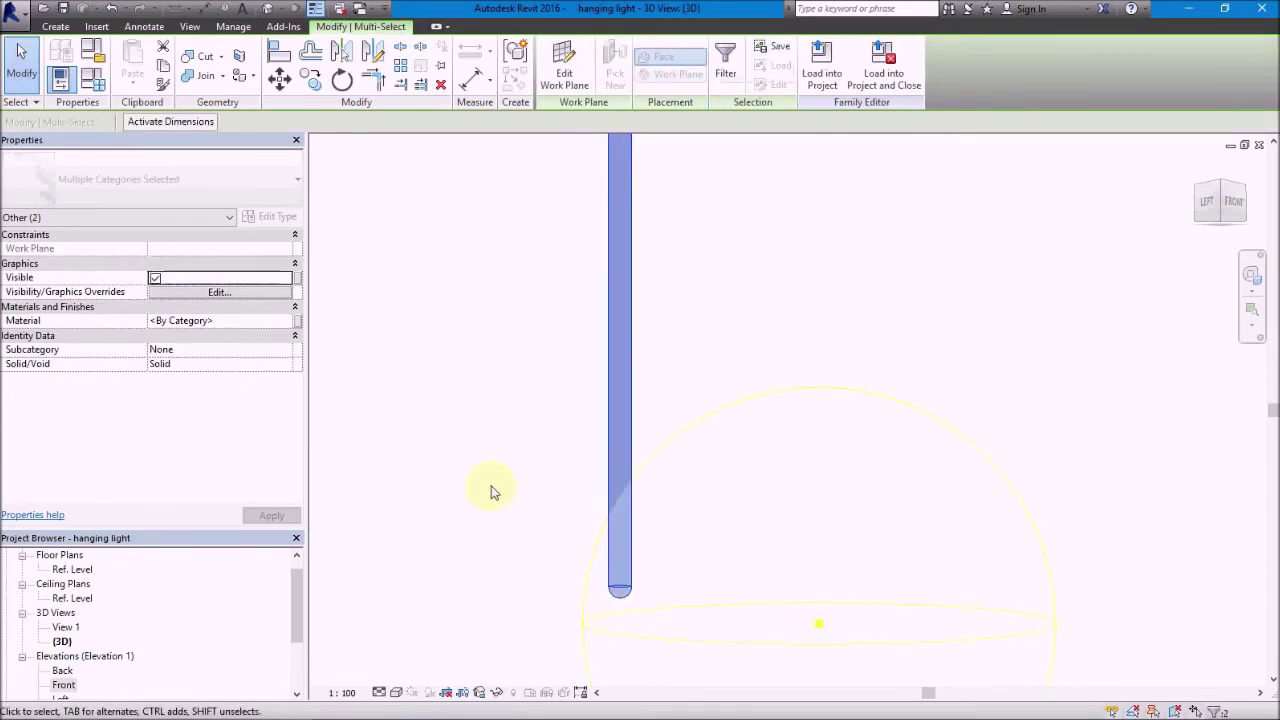
{"action": "left_click", "coordinate": [297, 322]}
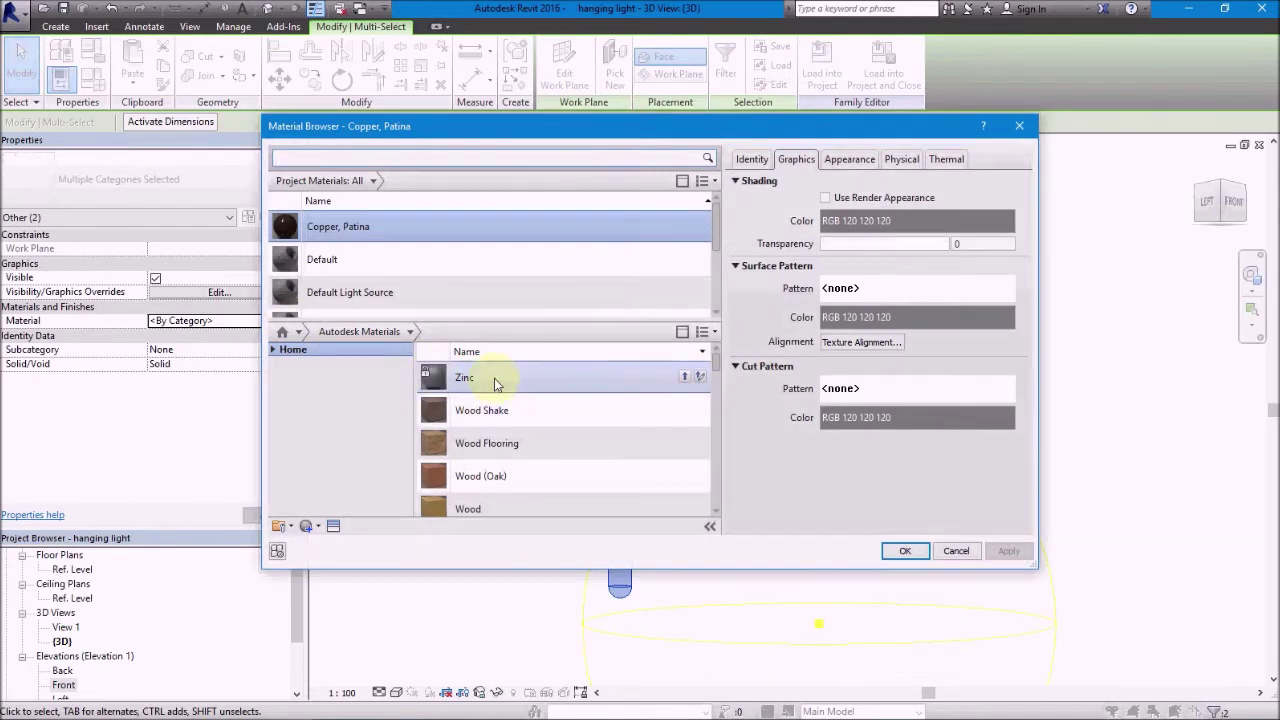
{"action": "key", "text": "Escape"}
{"action": "key", "text": "Escape"}
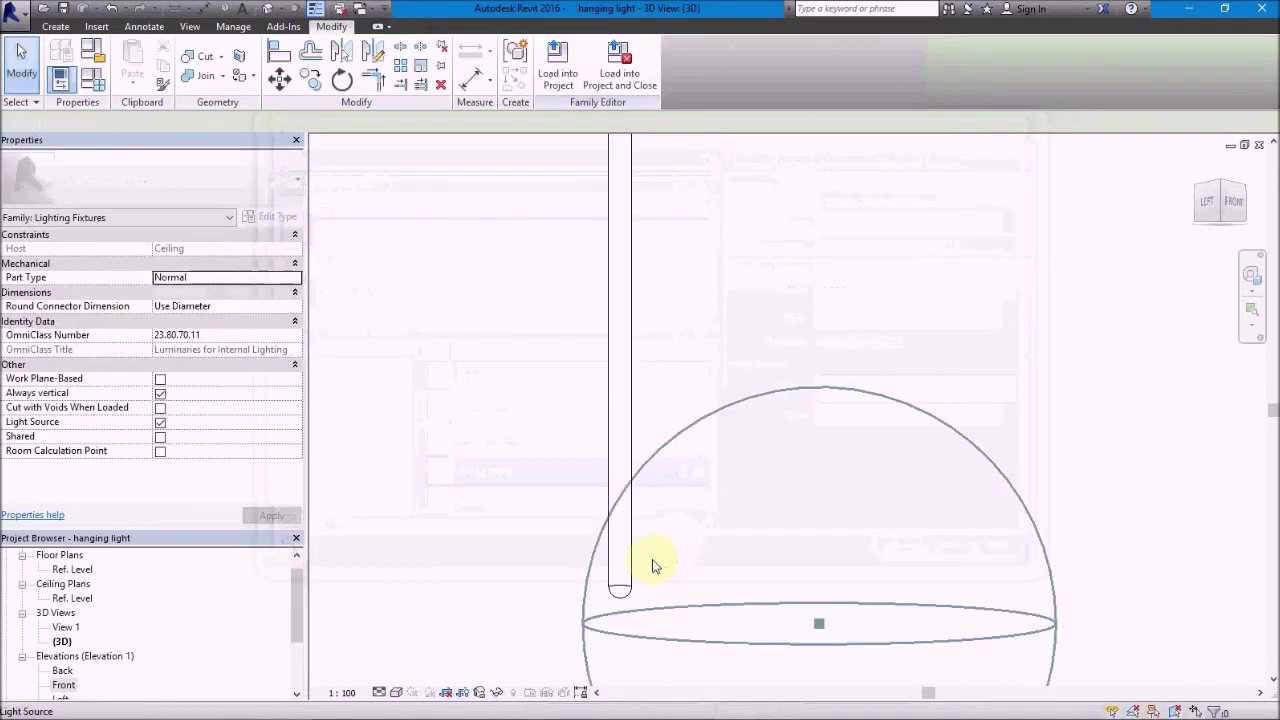
Assign the Copper, Patina material to the rod alone
{"action": "left_click", "coordinate": [632, 552]}
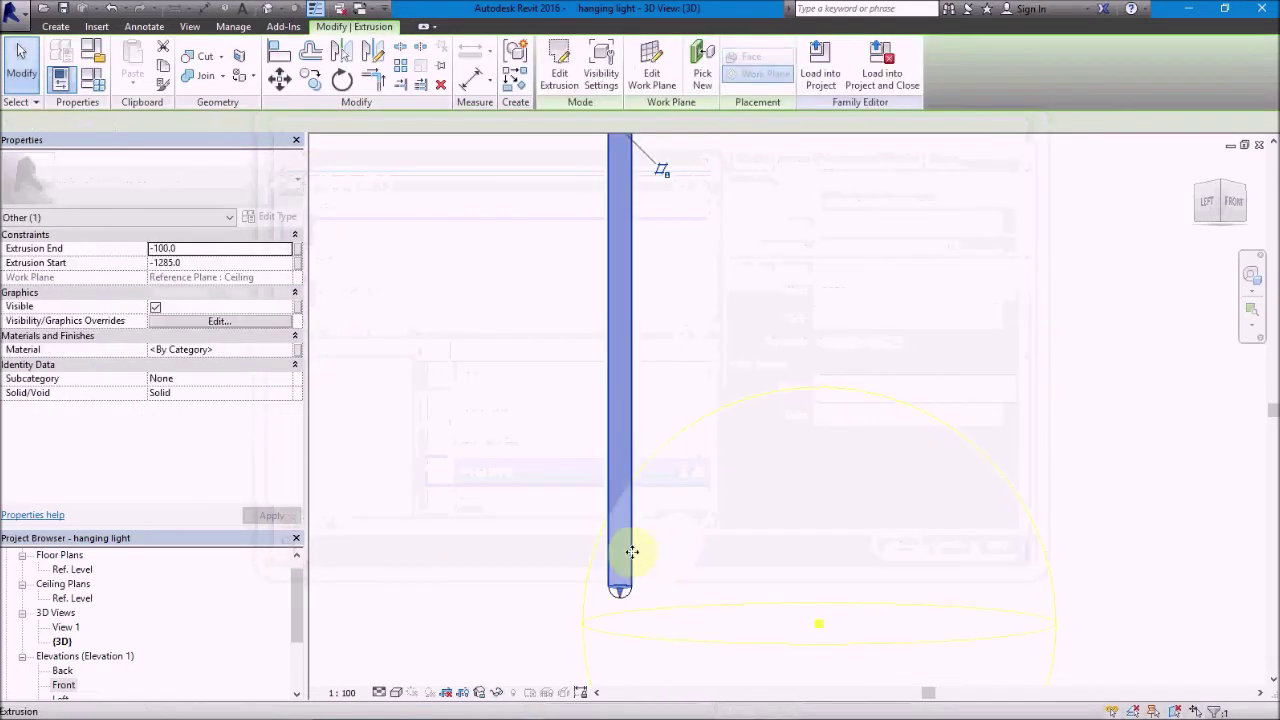
{"action": "left_click", "coordinate": [296, 350]}
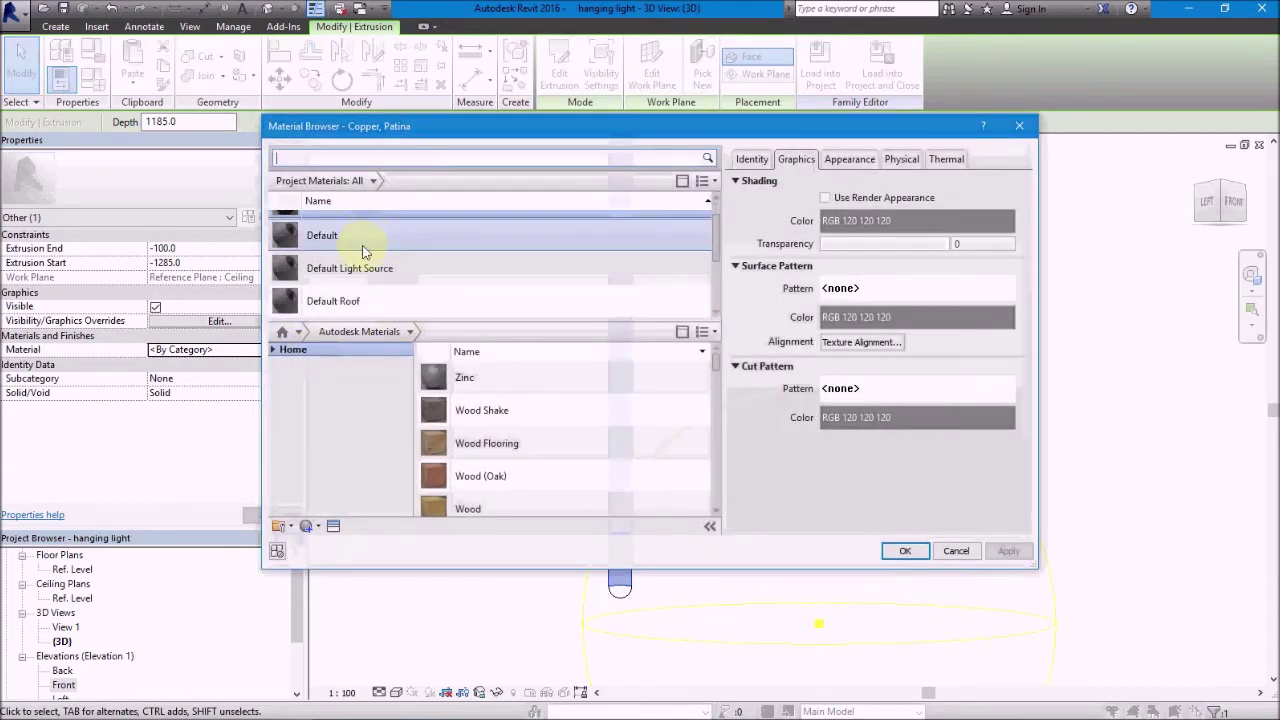
{"action": "left_click_drag", "start_coordinate": [718, 240], "coordinate": [718, 228]}
{"action": "left_click", "coordinate": [401, 231]}
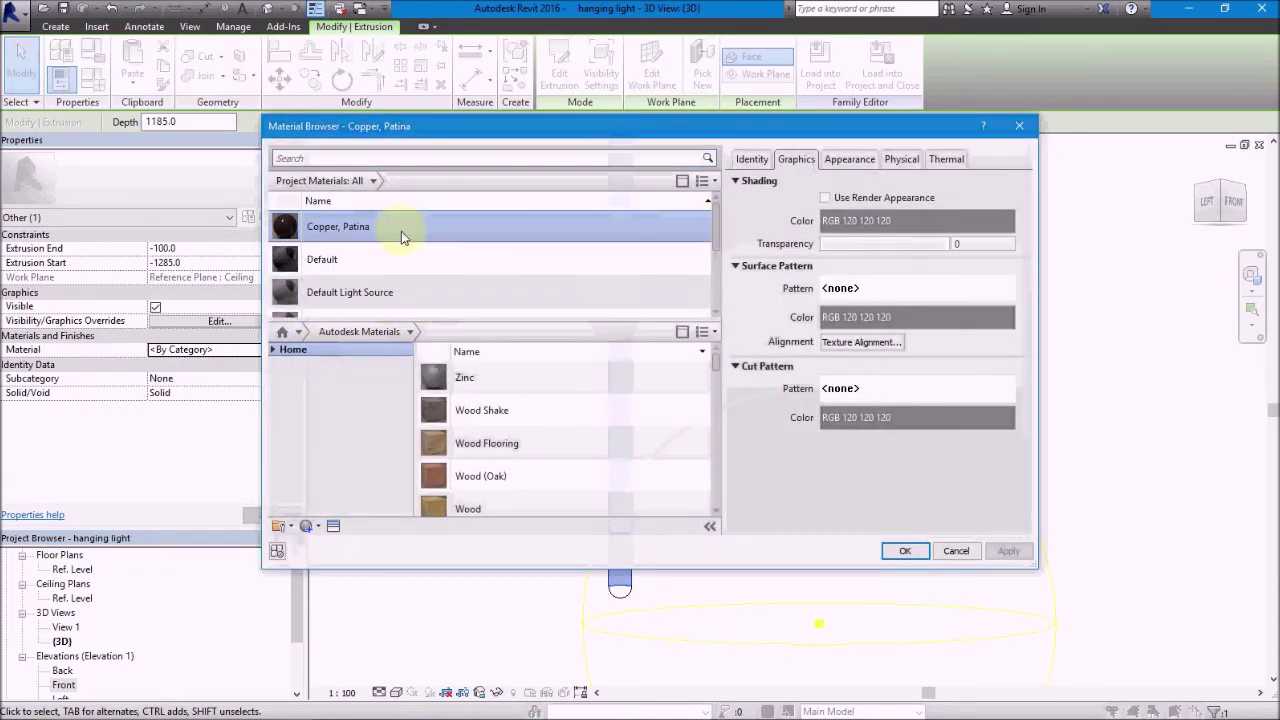
{"action": "key", "text": "Return"}
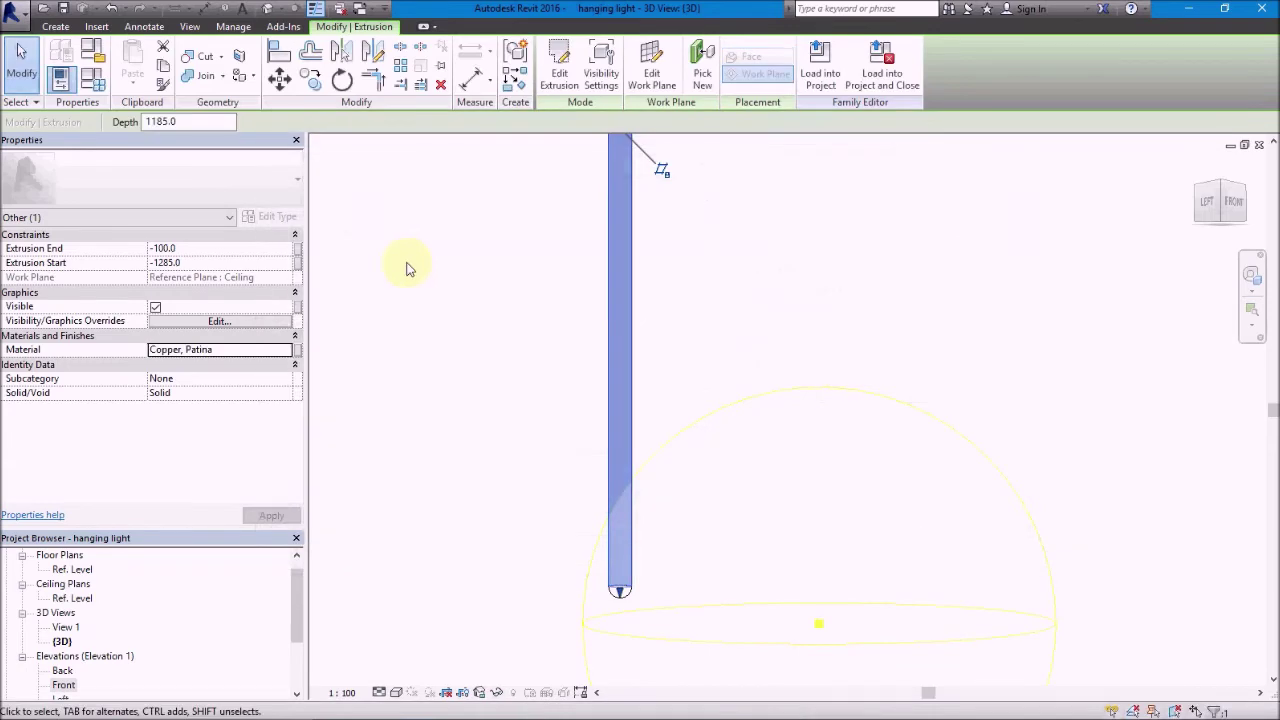
{"action": "left_click", "coordinate": [442, 450]}
Open the revolved cap's Material Browser and its appearance asset library
{"action": "left_click", "coordinate": [628, 601]}
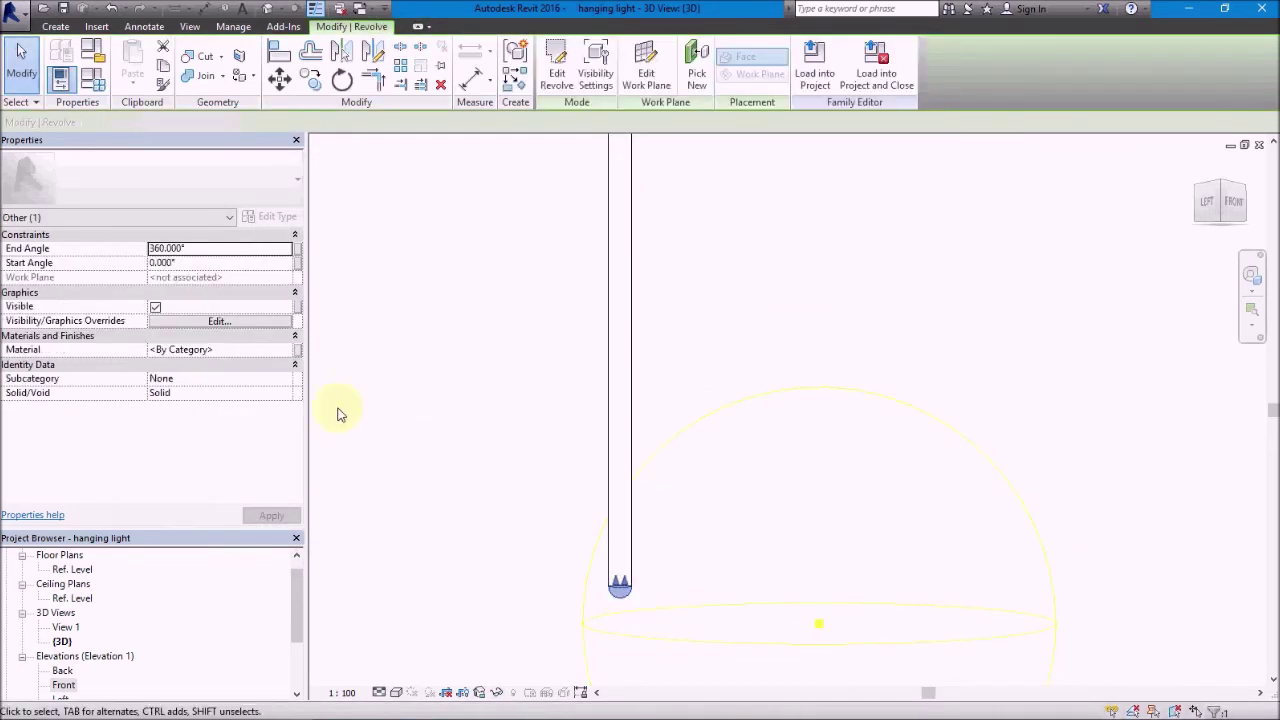
{"action": "left_click", "coordinate": [296, 349]}
{"action": "left_click", "coordinate": [296, 349]}
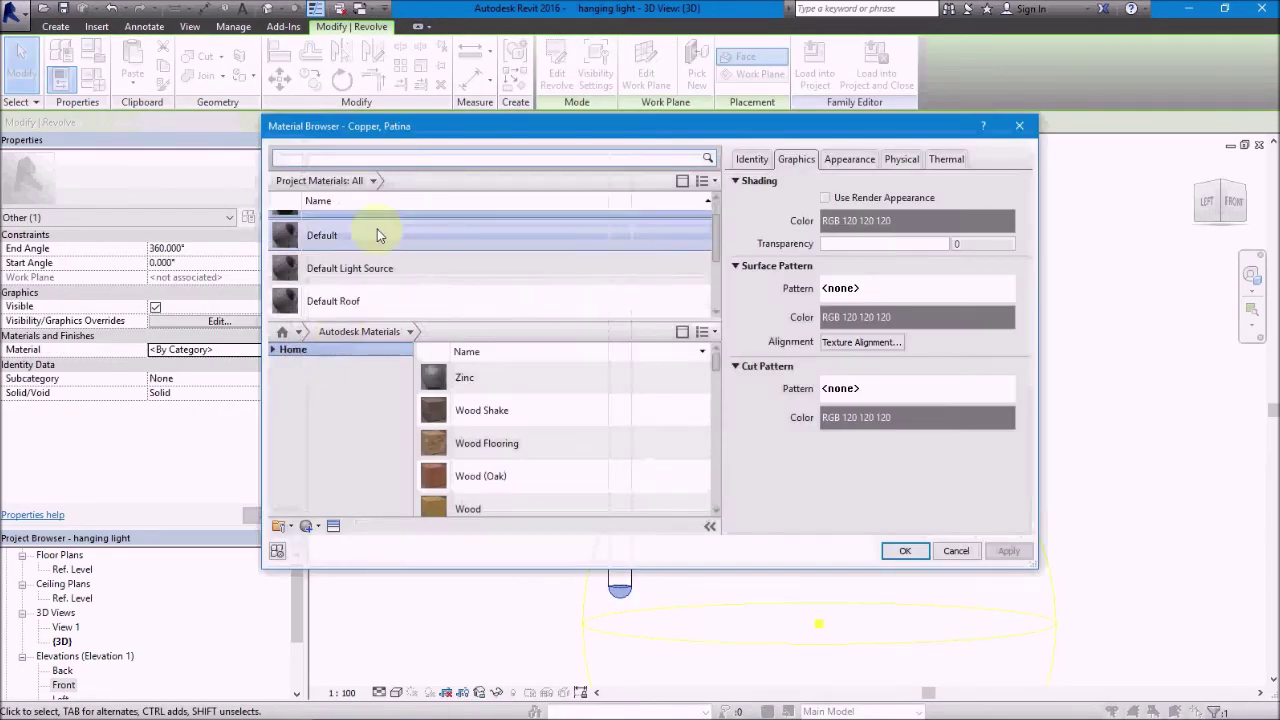
{"action": "left_click", "coordinate": [334, 527]}
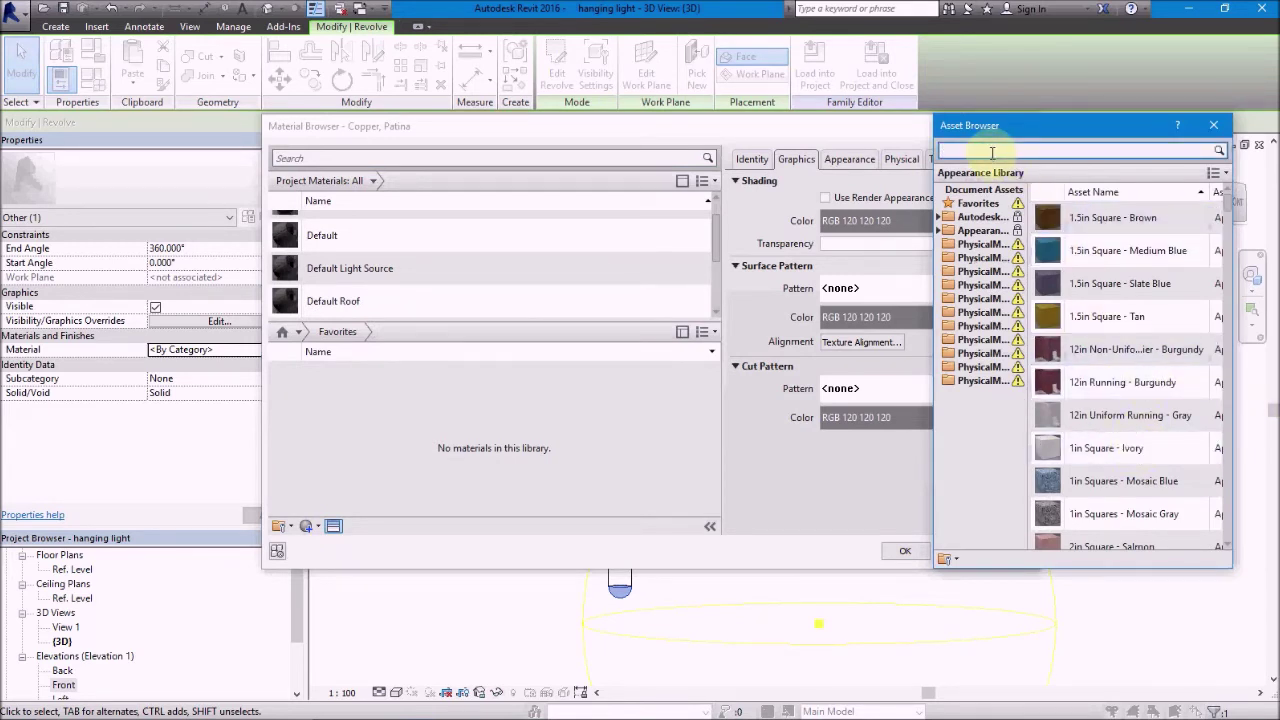
From the Appearance Library's Glass category, apply Luminous - Cream to the cap's material and confirm
{"action": "type", "text": "lumina"}
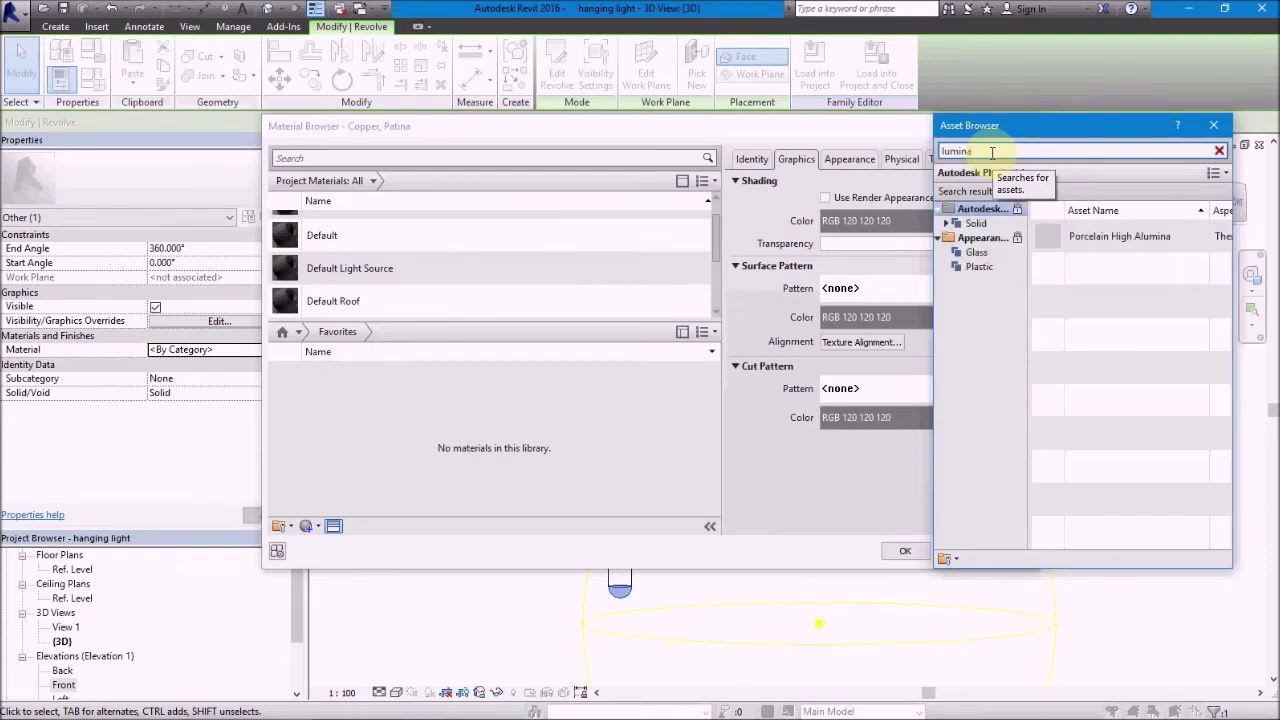
{"action": "key", "text": "BackSpace"}
{"action": "key", "text": "BackSpace"}
{"action": "type", "text": "glass"}
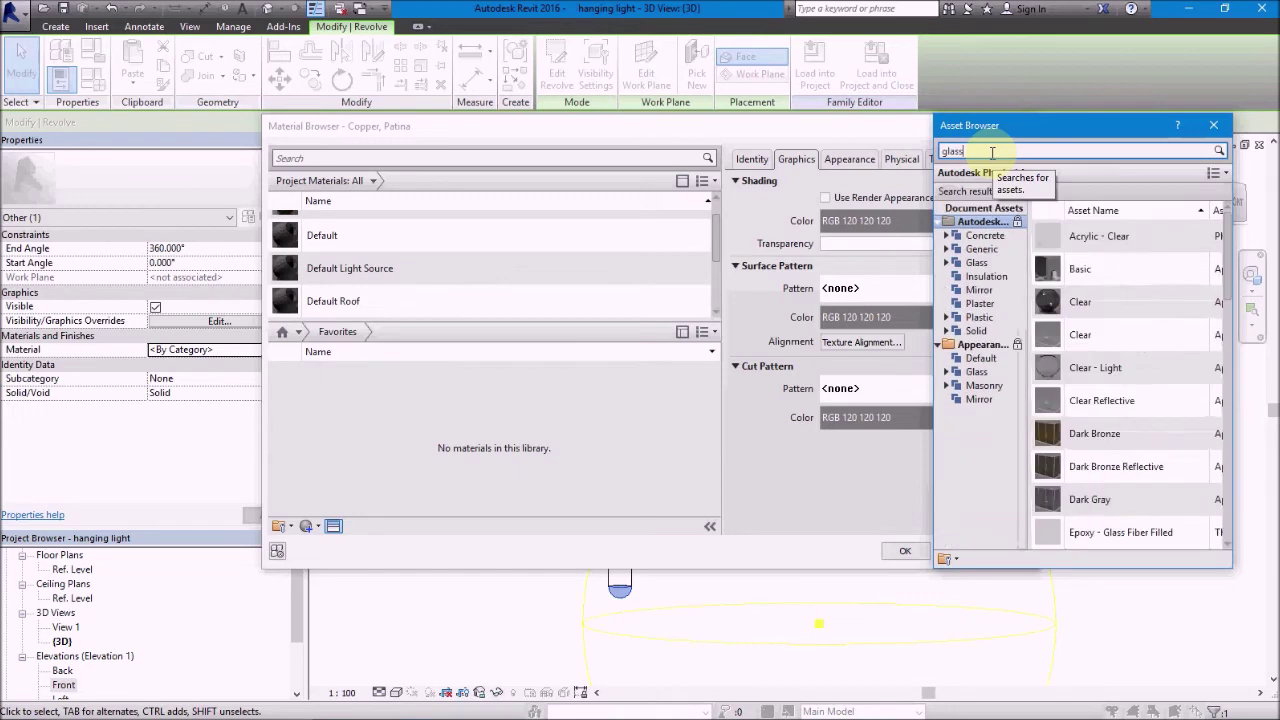
{"action": "scroll", "coordinate": [1175, 487], "scroll_direction": "down", "scroll_amount": 3}
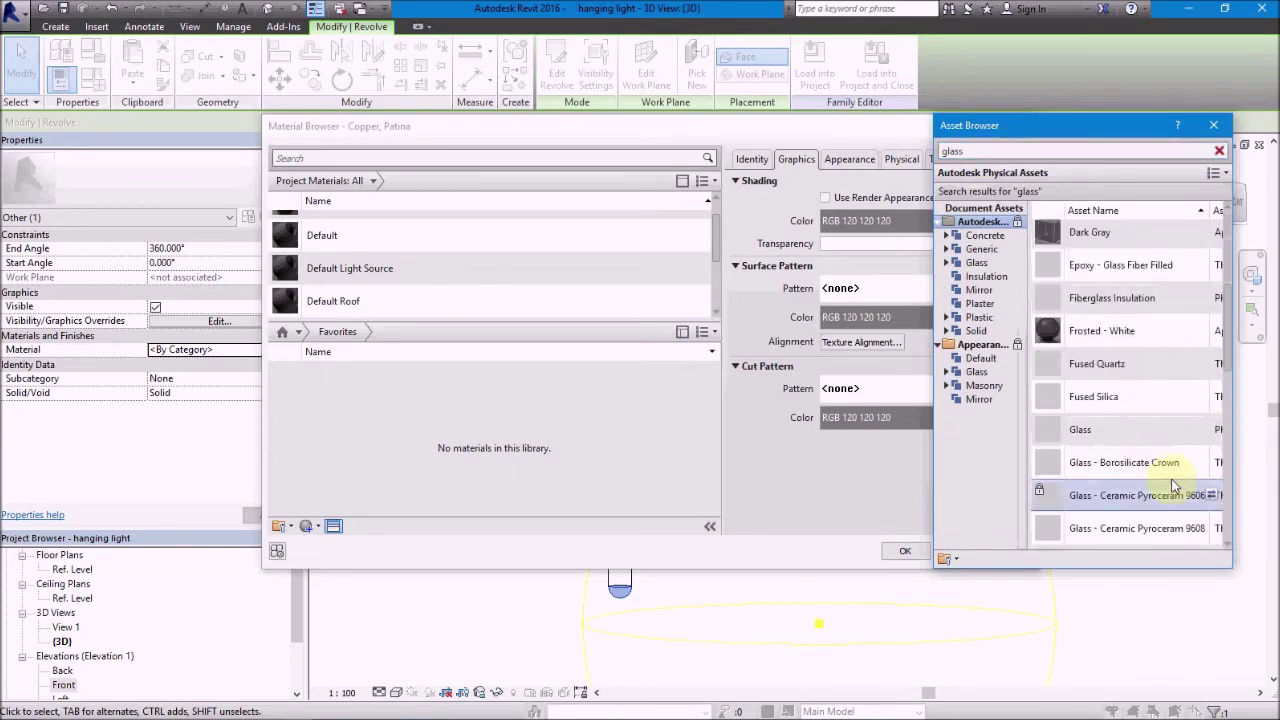
{"action": "scroll", "coordinate": [1175, 487], "scroll_direction": "down", "scroll_amount": 3}
{"action": "scroll", "coordinate": [1180, 480], "scroll_direction": "down", "scroll_amount": 3}
{"action": "scroll", "coordinate": [1160, 465], "scroll_direction": "down", "scroll_amount": 3}
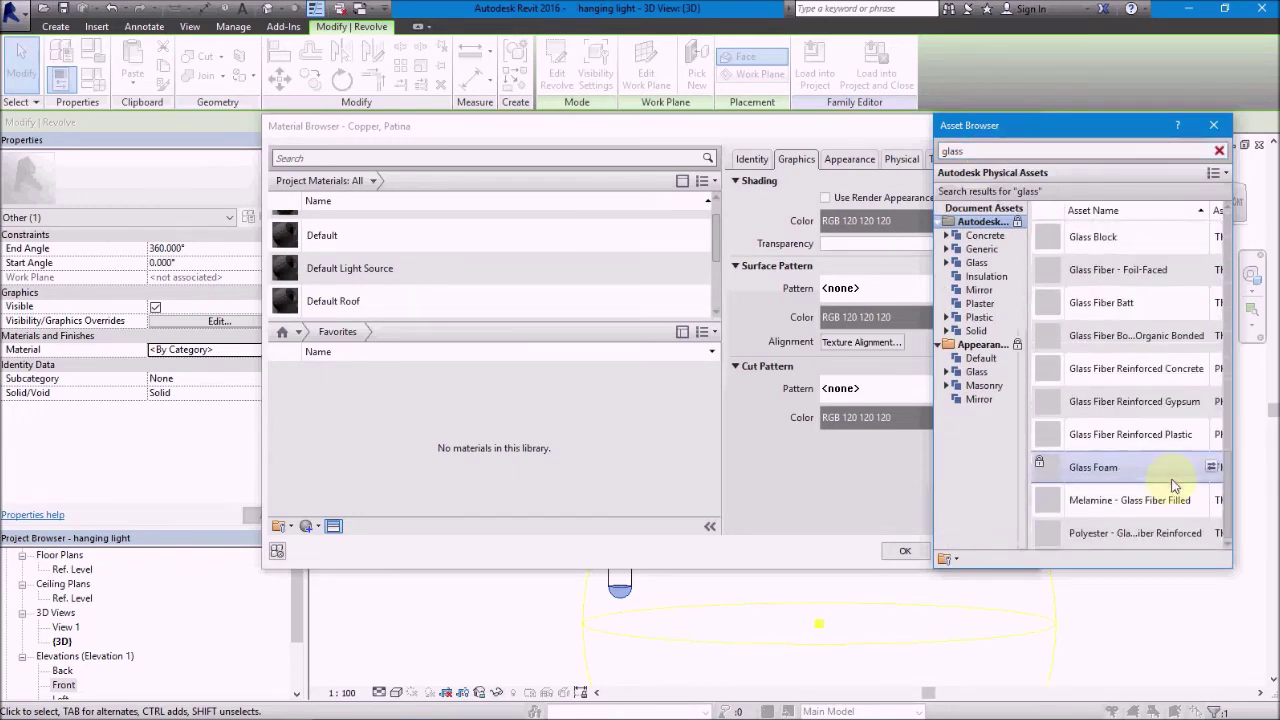
{"action": "left_click", "coordinate": [976, 371]}
{"action": "scroll", "coordinate": [1090, 410], "scroll_direction": "down", "scroll_amount": 3}
{"action": "scroll", "coordinate": [1115, 440], "scroll_direction": "down", "scroll_amount": 3}
{"action": "scroll", "coordinate": [1118, 442], "scroll_direction": "down", "scroll_amount": 4}
{"action": "scroll", "coordinate": [1118, 438], "scroll_direction": "down", "scroll_amount": 1}
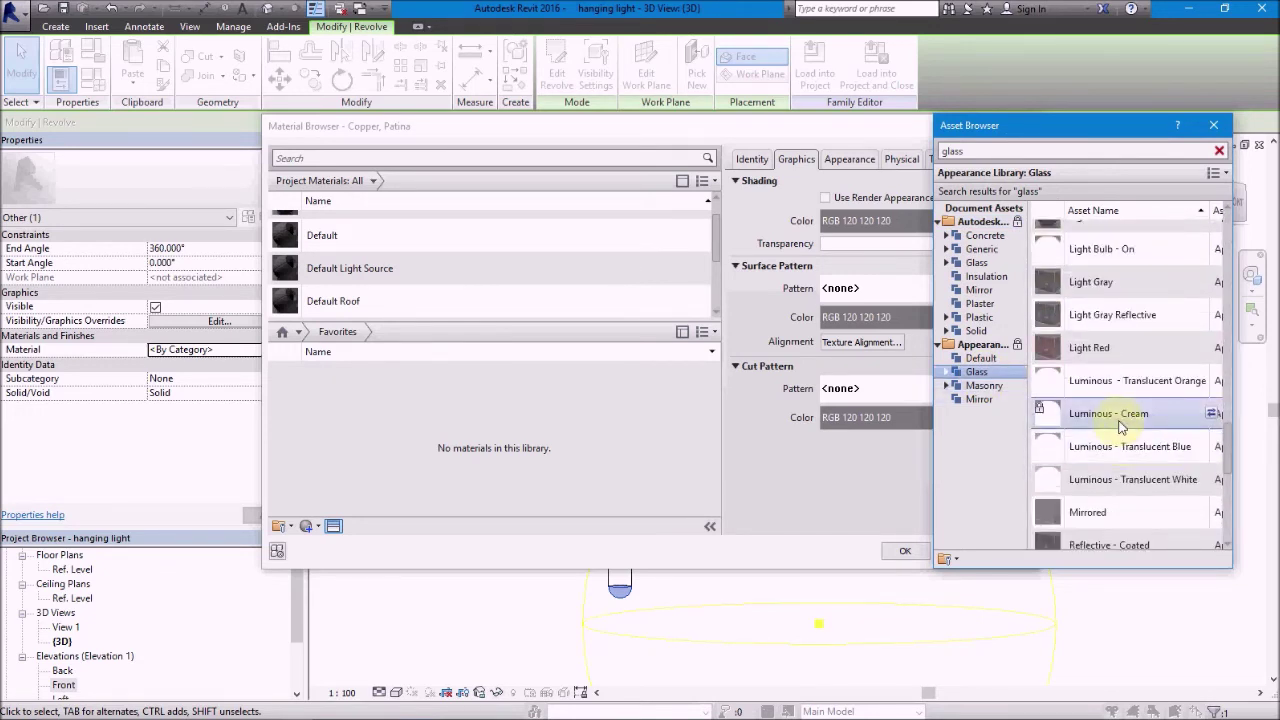
{"action": "double_click", "coordinate": [1120, 425]}
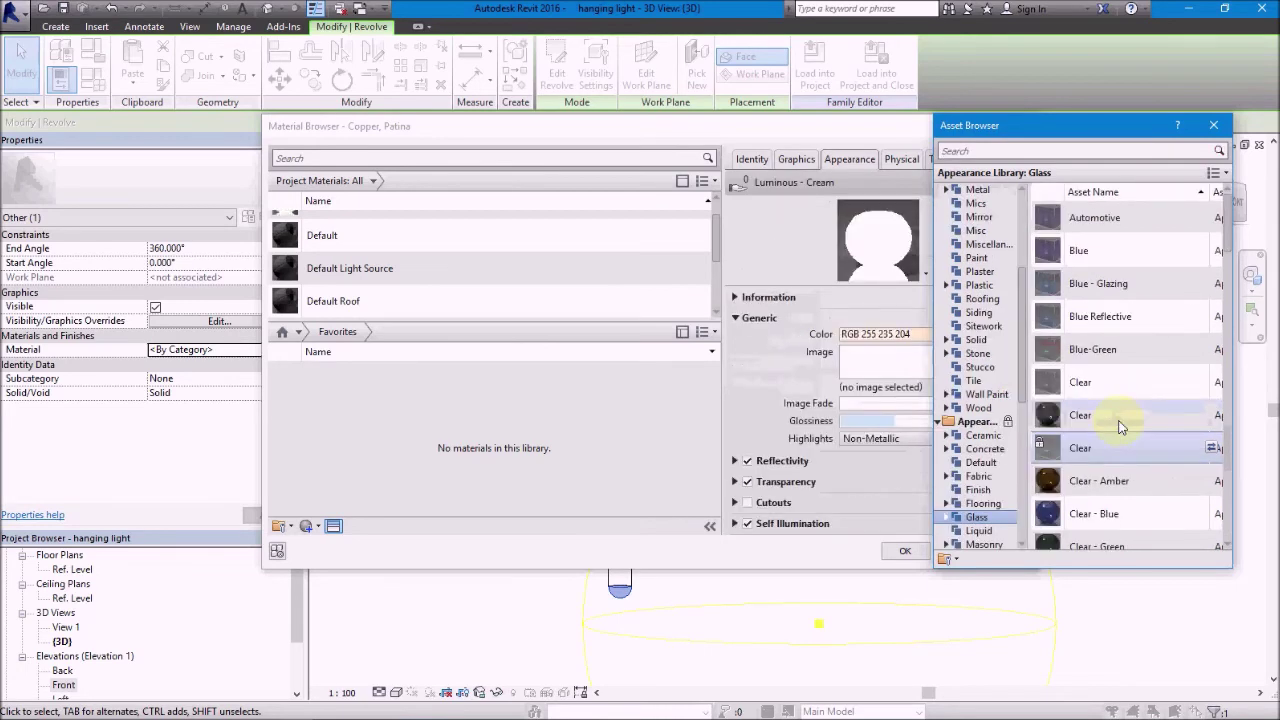
{"action": "left_click", "coordinate": [904, 551]}
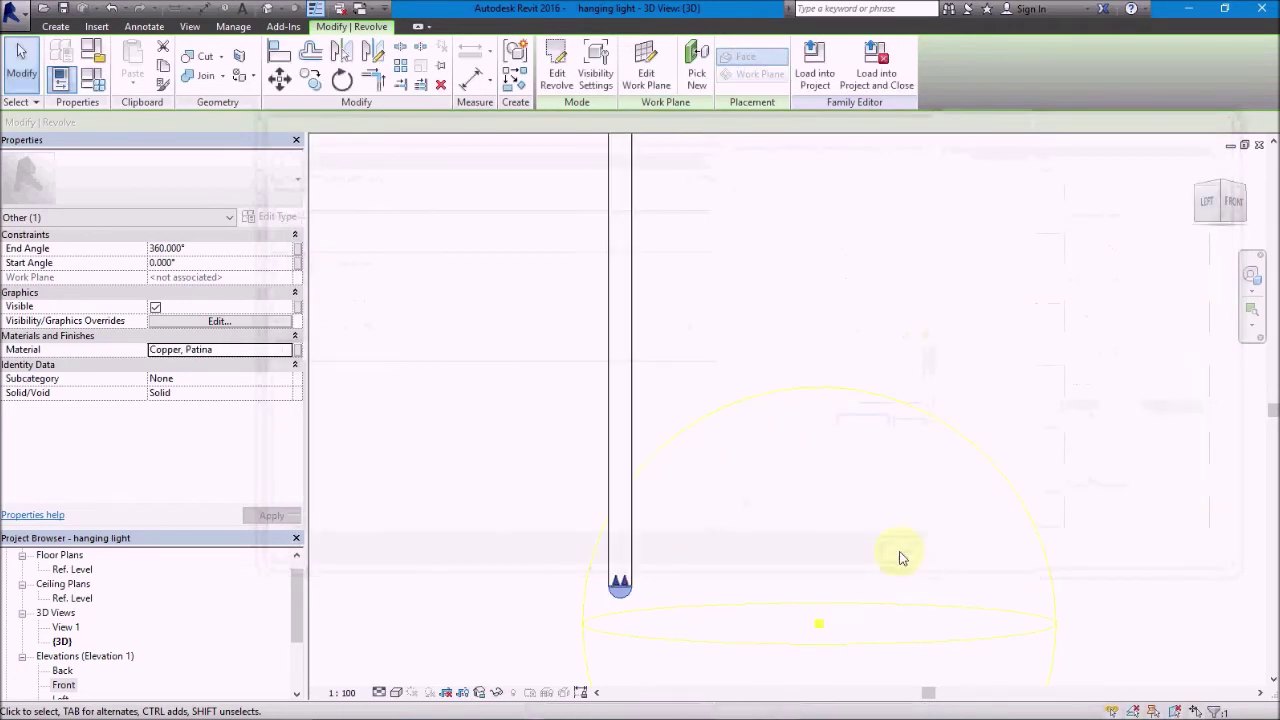
Orbit the 3D view to the front, then check the hanging height dimensions in the Front elevation
{"action": "left_click", "coordinate": [825, 509]}
{"action": "middle_click_drag", "start_coordinate": [825, 509], "coordinate": [755, 544], "text": "shift"}
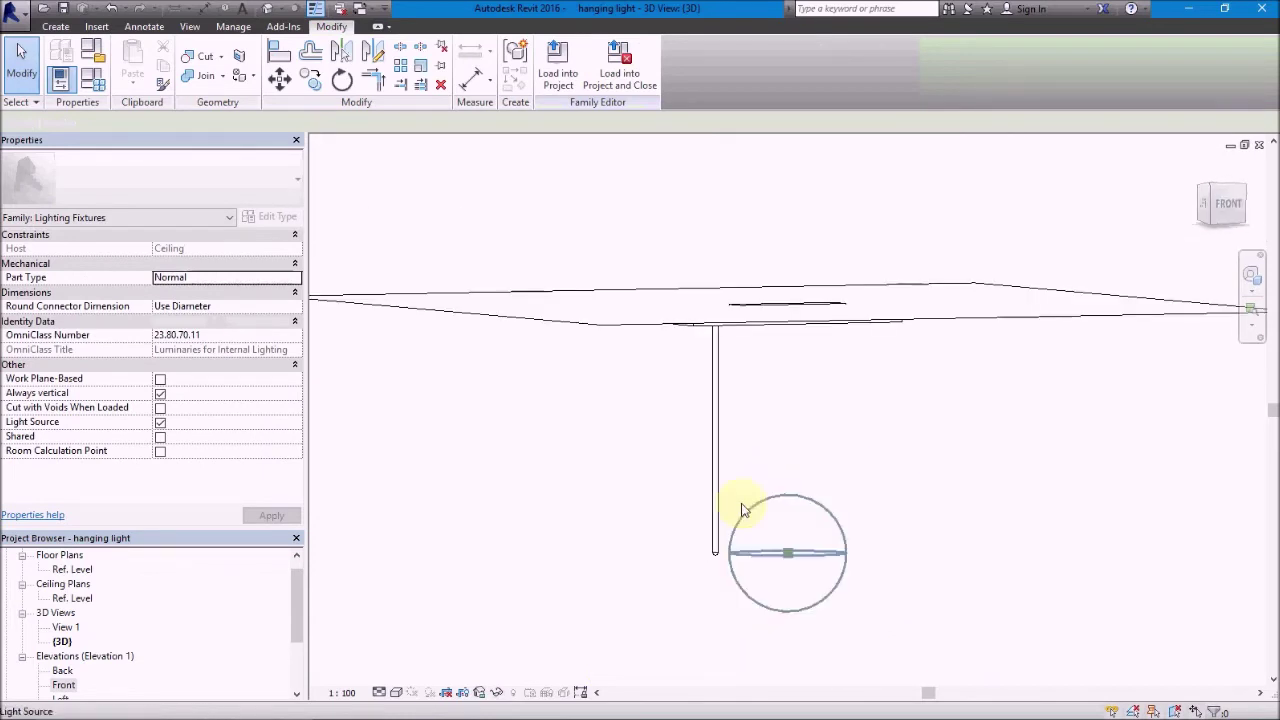
{"action": "double_click", "coordinate": [63, 686]}
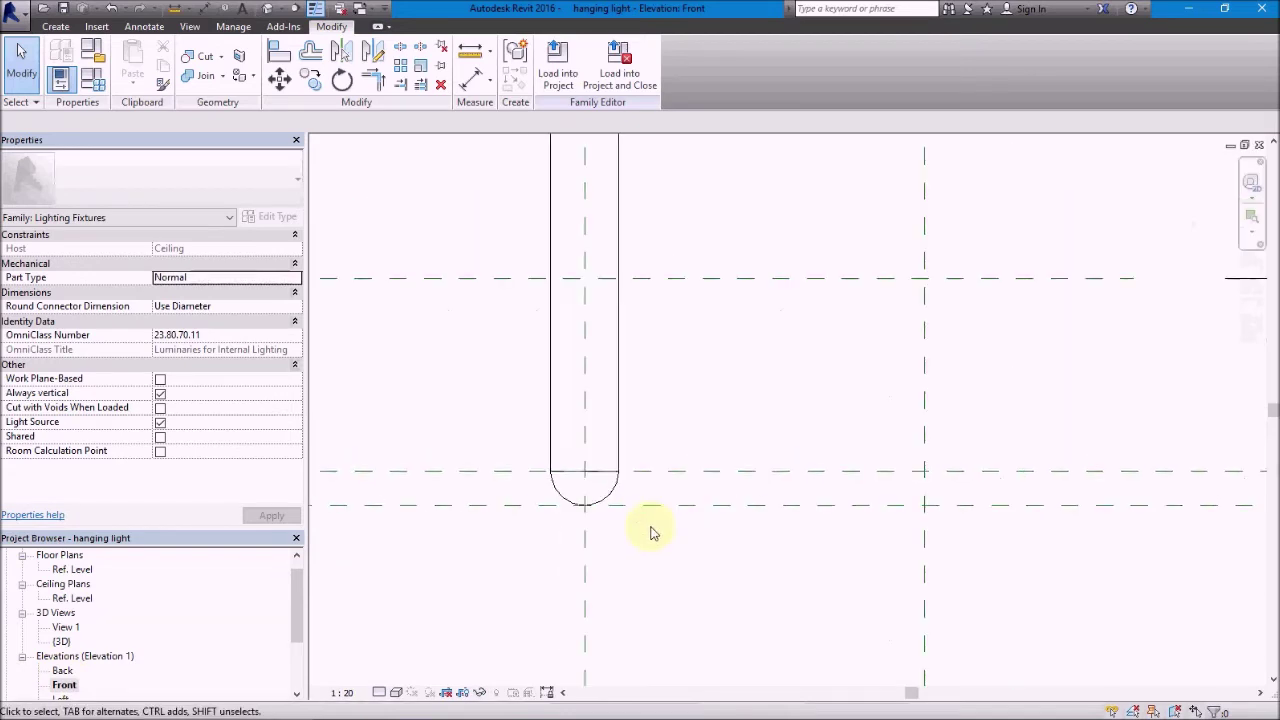
{"action": "scroll", "coordinate": [651, 533], "scroll_direction": "down", "scroll_amount": 3}
{"action": "scroll", "coordinate": [651, 533], "scroll_direction": "down", "scroll_amount": 2}
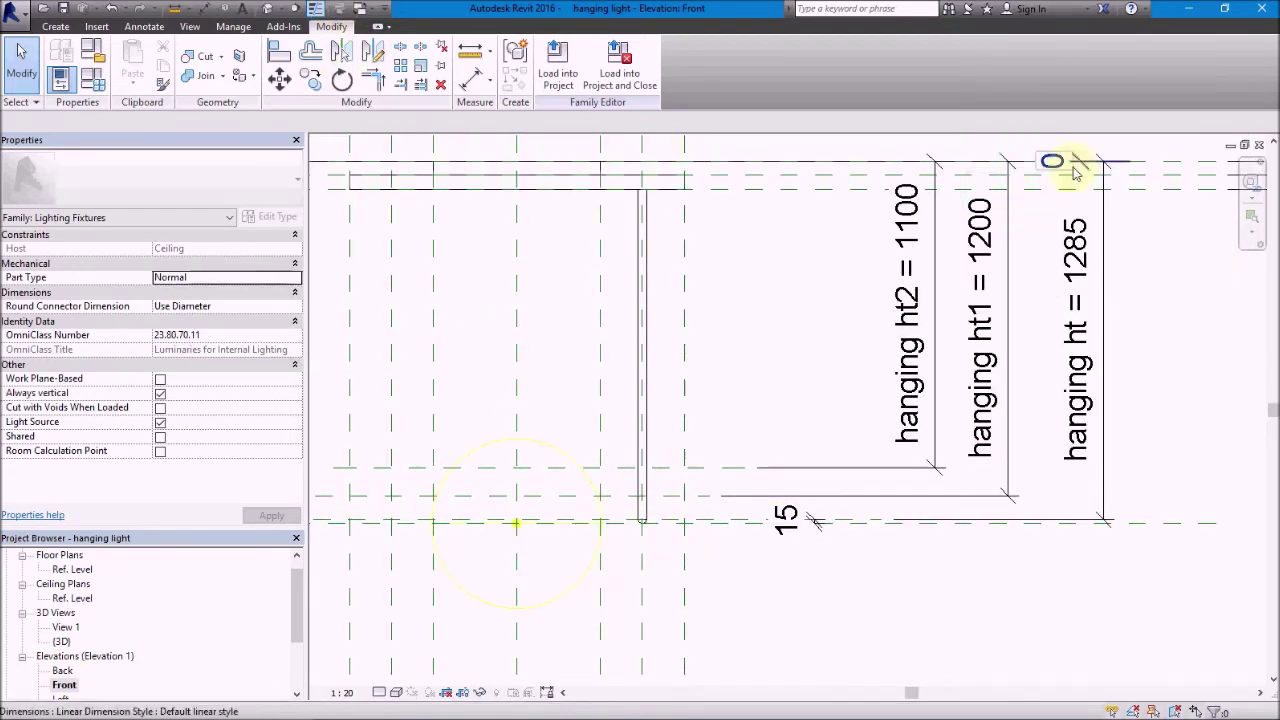
{"action": "mouse_move", "coordinate": [820, 560]}
{"action": "middle_mouse_down", "text": "shift"}
{"action": "mouse_move", "coordinate": [740, 563]}
{"action": "mouse_move", "coordinate": [706, 500]}
{"action": "mouse_move", "coordinate": [658, 513]}
{"action": "mouse_move", "coordinate": [609, 574]}
{"action": "middle_mouse_up", "text": "shift"}
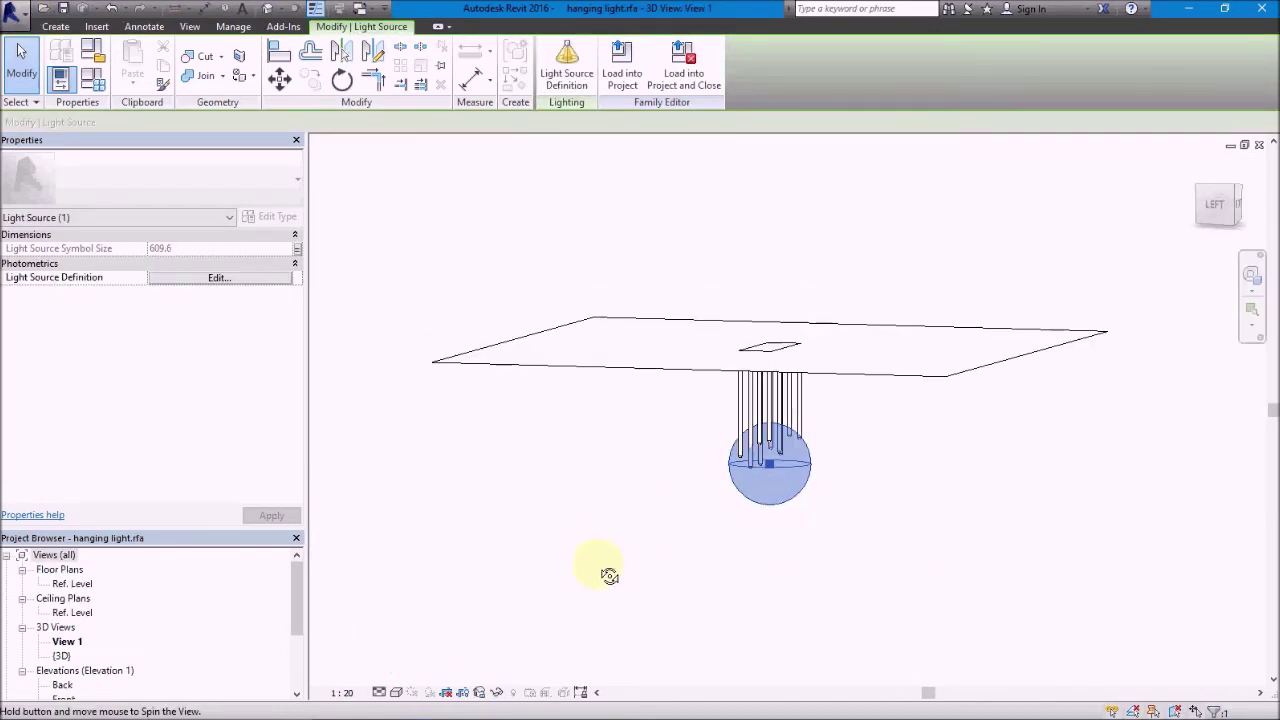
Change the light source to emit from a rectangle instead of a line
{"action": "left_click", "coordinate": [285, 277]}
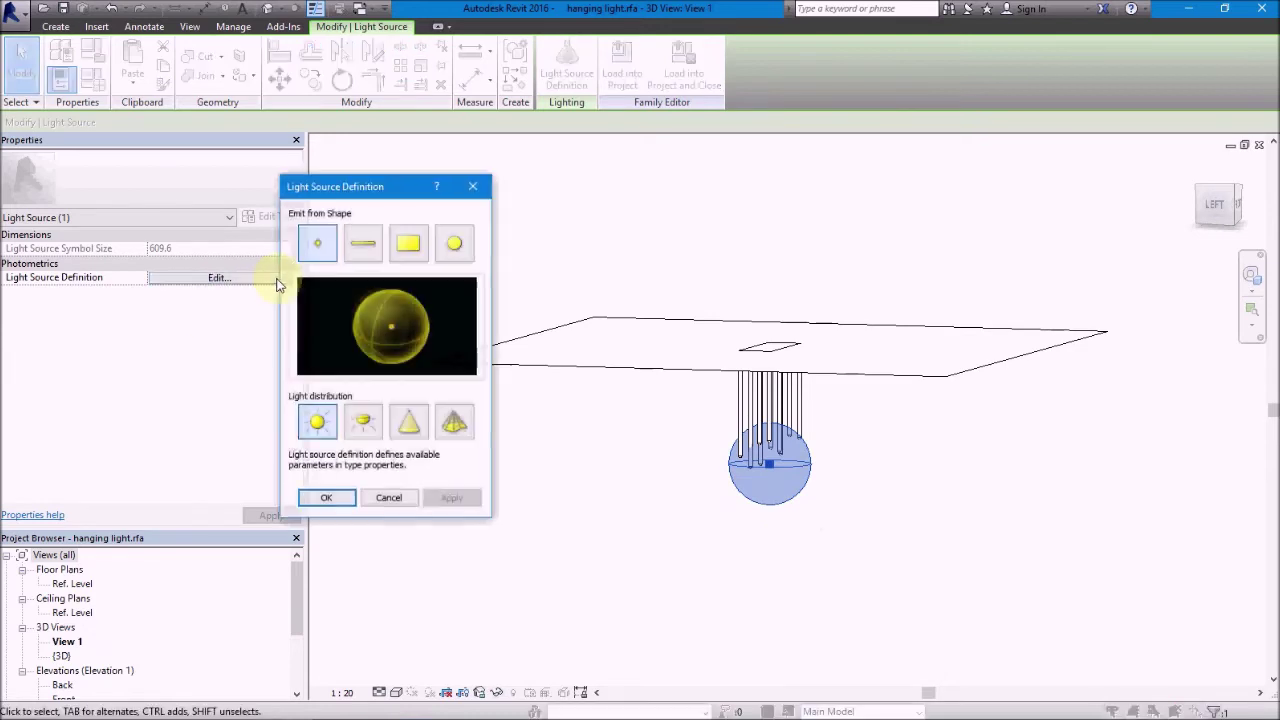
{"action": "left_click", "coordinate": [367, 252]}
{"action": "left_click", "coordinate": [398, 258]}
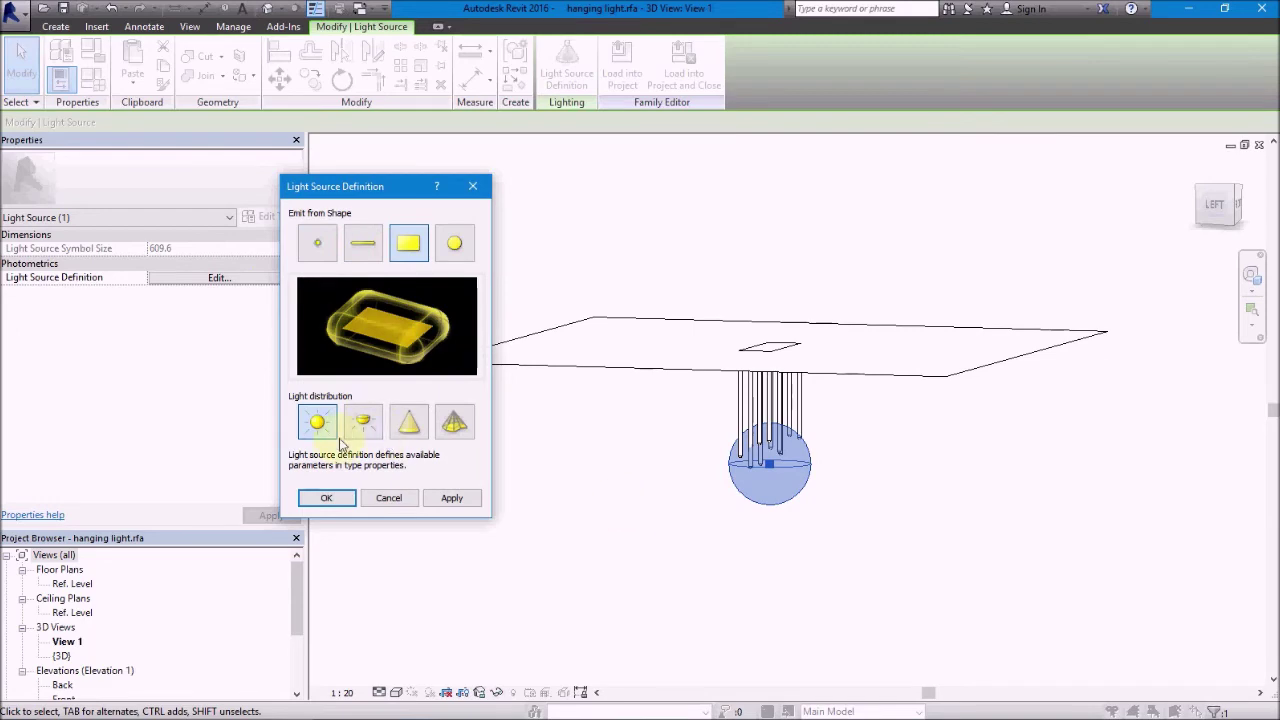
{"action": "left_click", "coordinate": [326, 497]}
{"action": "mouse_move", "coordinate": [580, 563]}
{"action": "middle_mouse_down", "text": "shift"}
{"action": "mouse_move", "coordinate": [357, 563]}
{"action": "mouse_move", "coordinate": [586, 571]}
{"action": "mouse_move", "coordinate": [489, 583]}
{"action": "mouse_move", "coordinate": [457, 537]}
{"action": "middle_mouse_up", "text": "shift"}
Keep the light's initial colour at 4000 K Metal Halide in Family Types, then orbit the fixture
{"action": "left_click", "coordinate": [93, 80]}
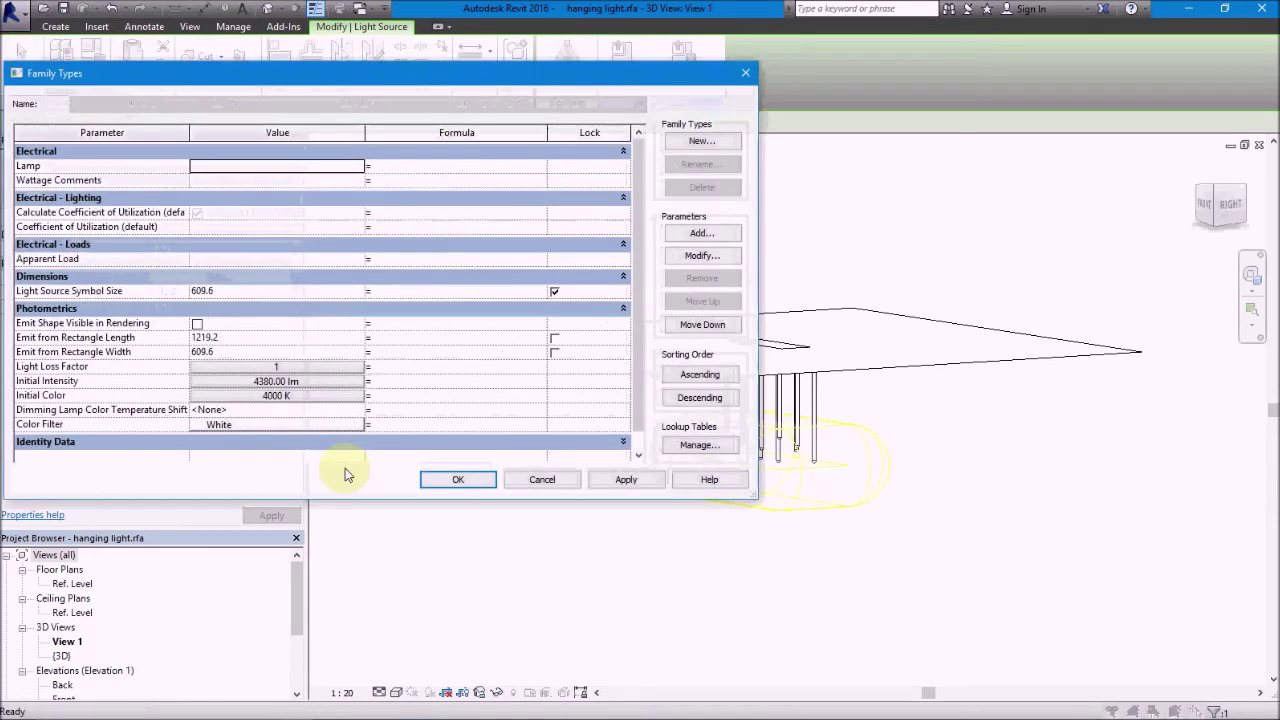
{"action": "left_click", "coordinate": [294, 400]}
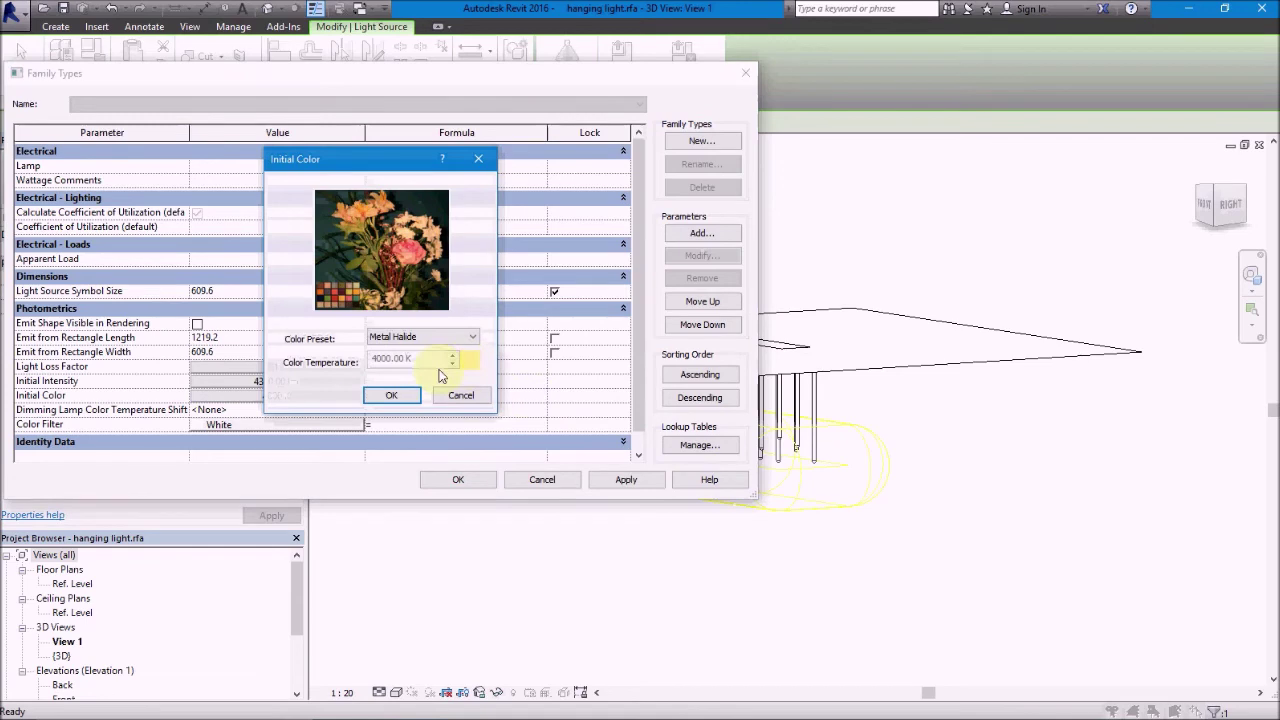
{"action": "left_click", "coordinate": [391, 395]}
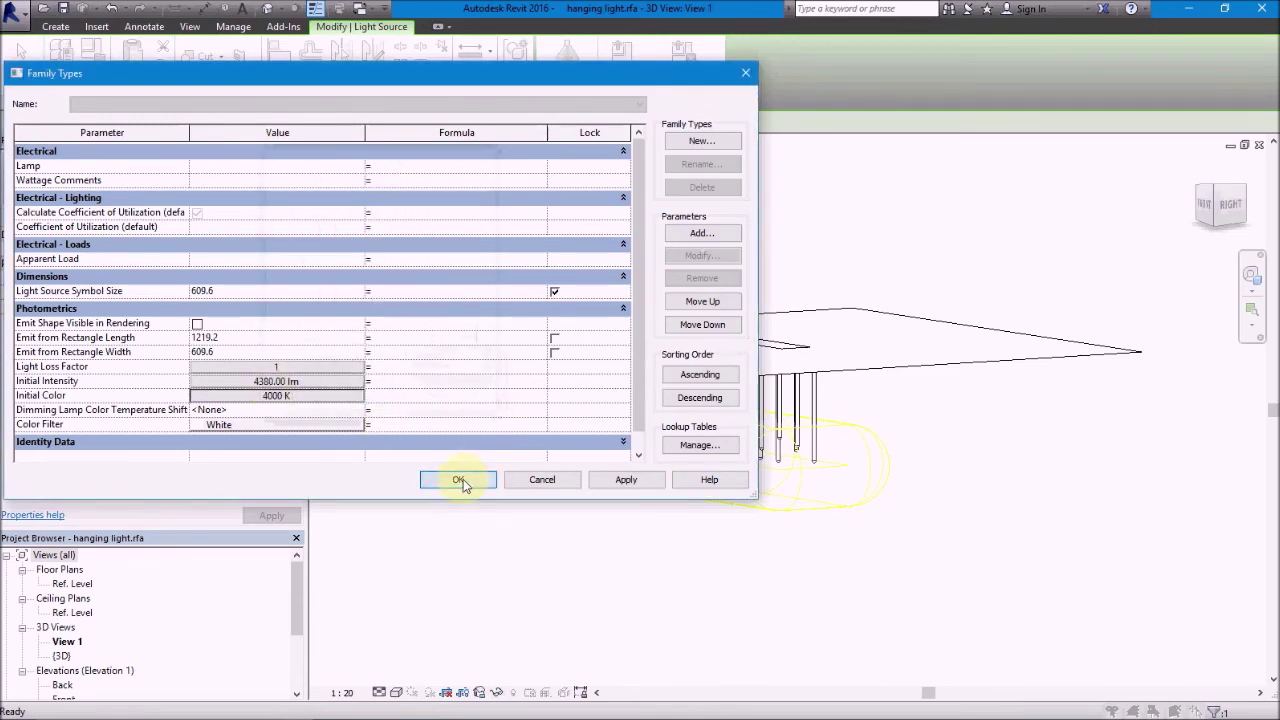
{"action": "left_click", "coordinate": [459, 480]}
{"action": "mouse_move", "coordinate": [529, 554]}
{"action": "middle_mouse_down", "text": "shift"}
{"action": "mouse_move", "coordinate": [680, 555]}
{"action": "mouse_move", "coordinate": [820, 589]}
{"action": "middle_mouse_up", "text": "shift"}
{"action": "mouse_move", "coordinate": [526, 583]}
{"action": "middle_mouse_down", "text": "shift"}
{"action": "mouse_move", "coordinate": [561, 535]}
{"action": "mouse_move", "coordinate": [777, 523]}
{"action": "middle_mouse_up", "text": "shift"}
{"action": "middle_click_drag", "start_coordinate": [509, 549], "coordinate": [669, 560], "text": "shift"}
Load the light family into the light sample project and open the Level 1 ceiling plan
{"action": "left_click", "coordinate": [557, 72]}
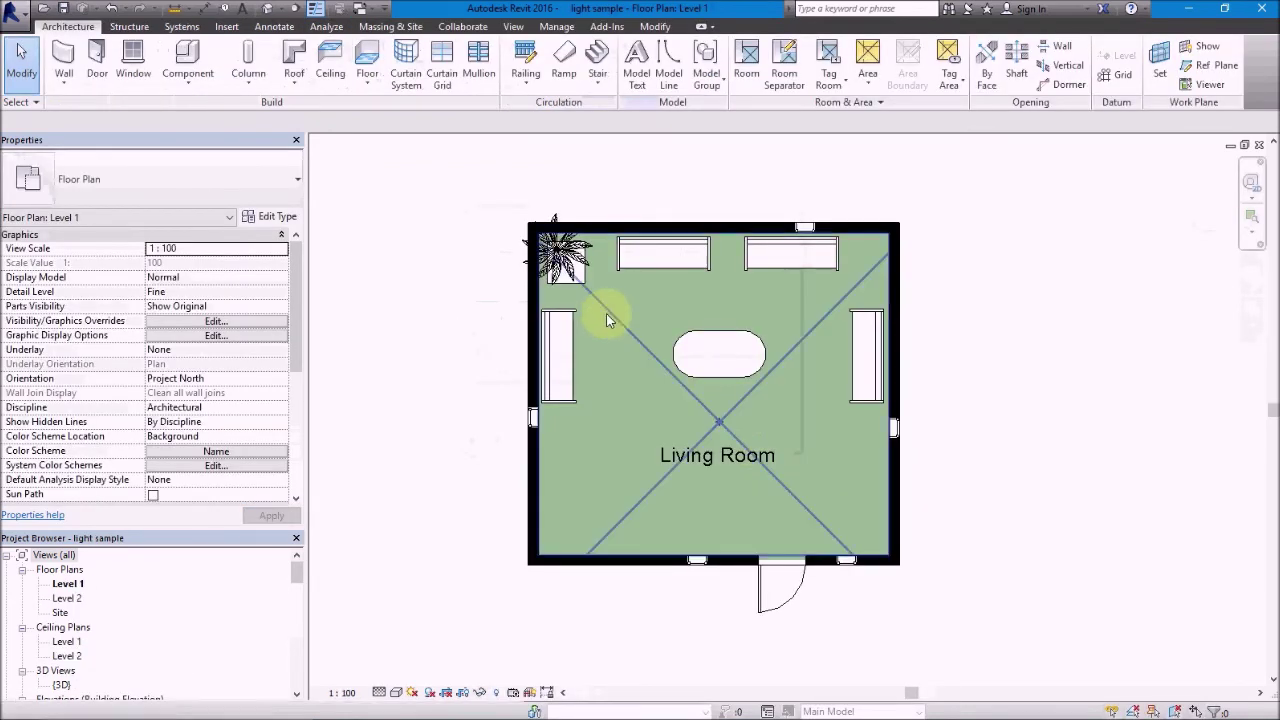
{"action": "middle_click_drag", "start_coordinate": [606, 313], "coordinate": [626, 383]}
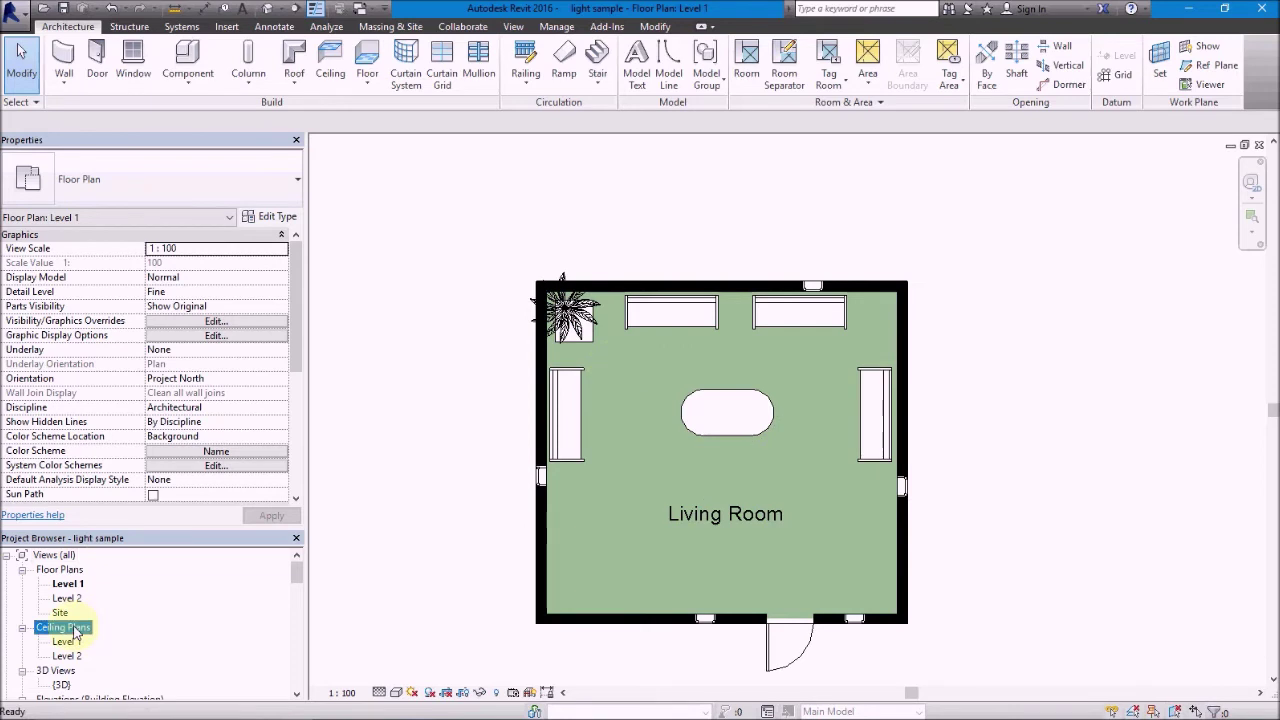
{"action": "scroll", "coordinate": [90, 628], "scroll_direction": "down", "scroll_amount": 2}
{"action": "scroll", "coordinate": [85, 628], "scroll_direction": "down", "scroll_amount": 2}
{"action": "scroll", "coordinate": [78, 630], "scroll_direction": "down", "scroll_amount": 3}
{"action": "scroll", "coordinate": [75, 630], "scroll_direction": "down", "scroll_amount": 2}
{"action": "scroll", "coordinate": [75, 630], "scroll_direction": "down", "scroll_amount": 3}
{"action": "scroll", "coordinate": [75, 630], "scroll_direction": "up", "scroll_amount": 5}
{"action": "scroll", "coordinate": [75, 628], "scroll_direction": "up", "scroll_amount": 6}
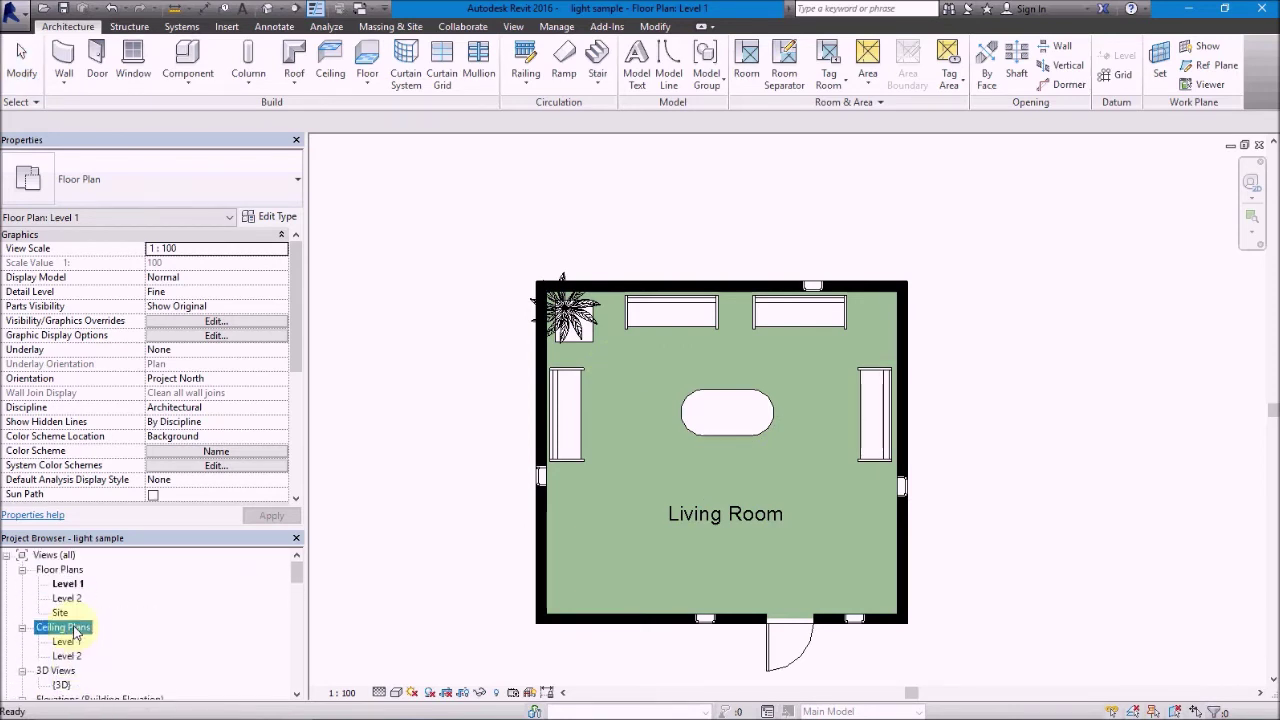
{"action": "scroll", "coordinate": [75, 630], "scroll_direction": "down", "scroll_amount": 1}
{"action": "left_click", "coordinate": [75, 628]}
{"action": "double_click", "coordinate": [67, 628]}
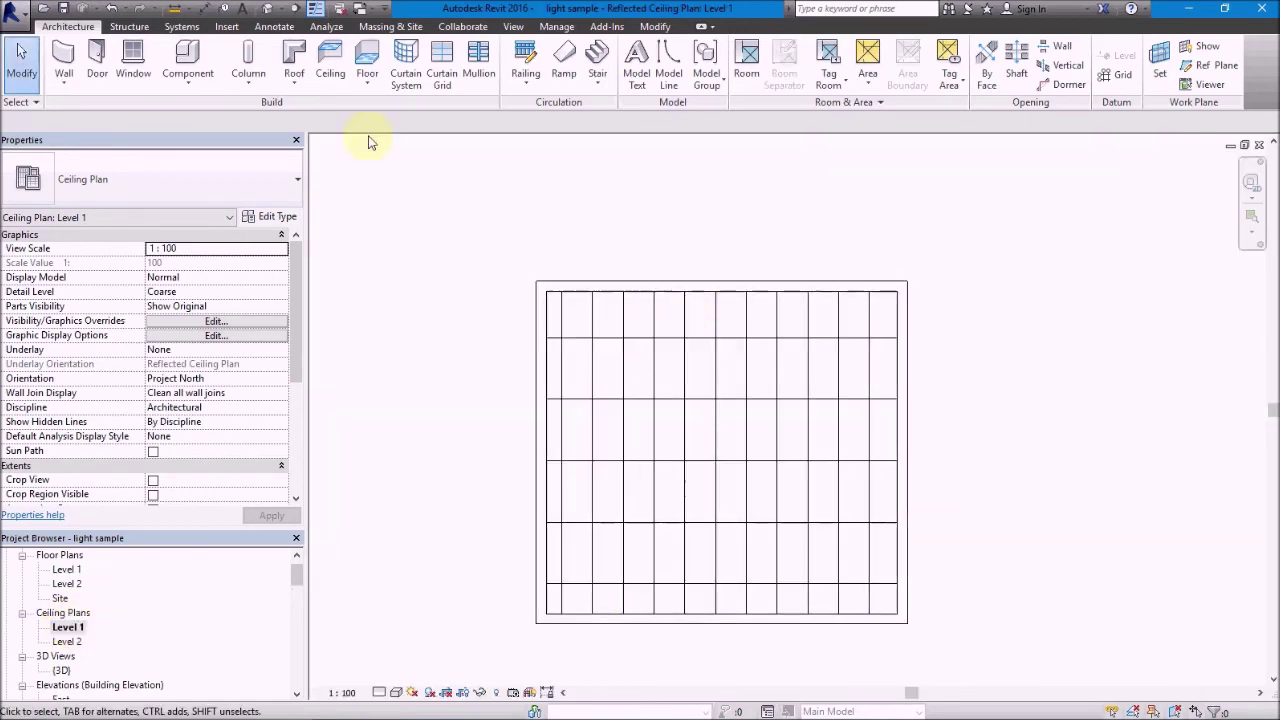
Place one hanging light on the Level 1 ceiling grid near its upper-left corner
{"action": "left_click", "coordinate": [200, 62]}
{"action": "scroll", "coordinate": [577, 333], "scroll_direction": "up", "scroll_amount": 1}
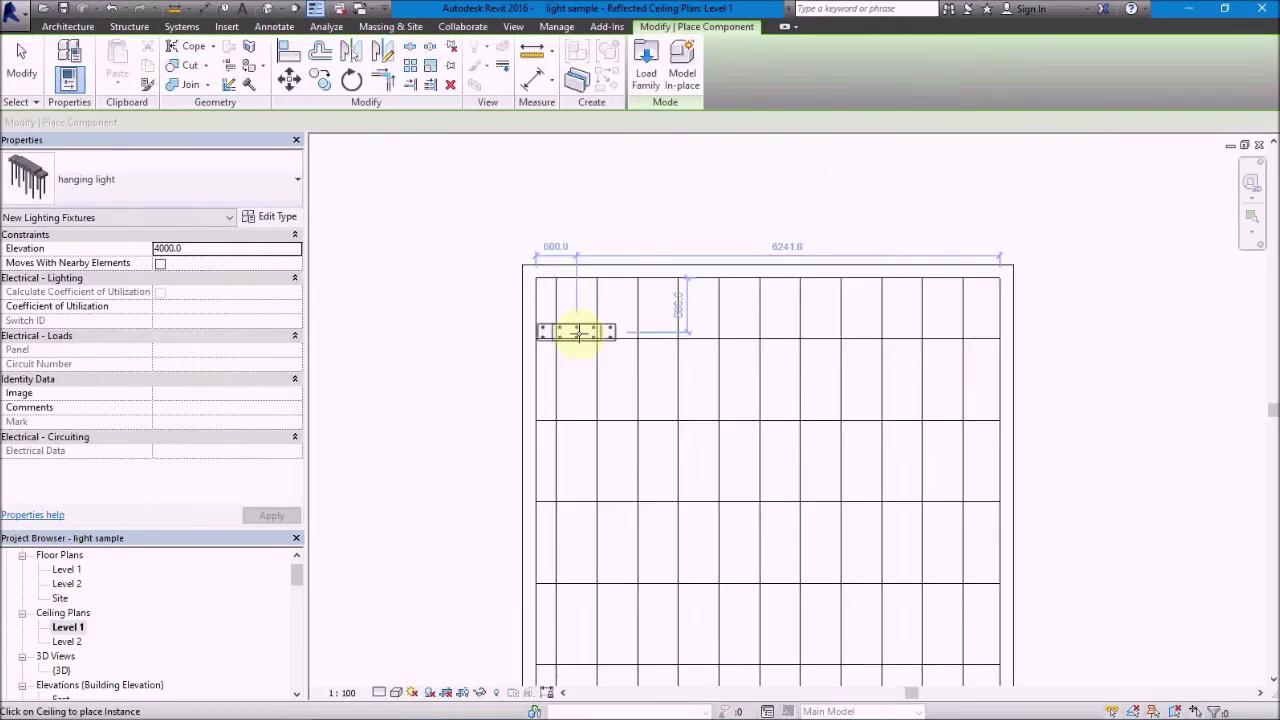
{"action": "scroll", "coordinate": [580, 331], "scroll_direction": "up", "scroll_amount": 2}
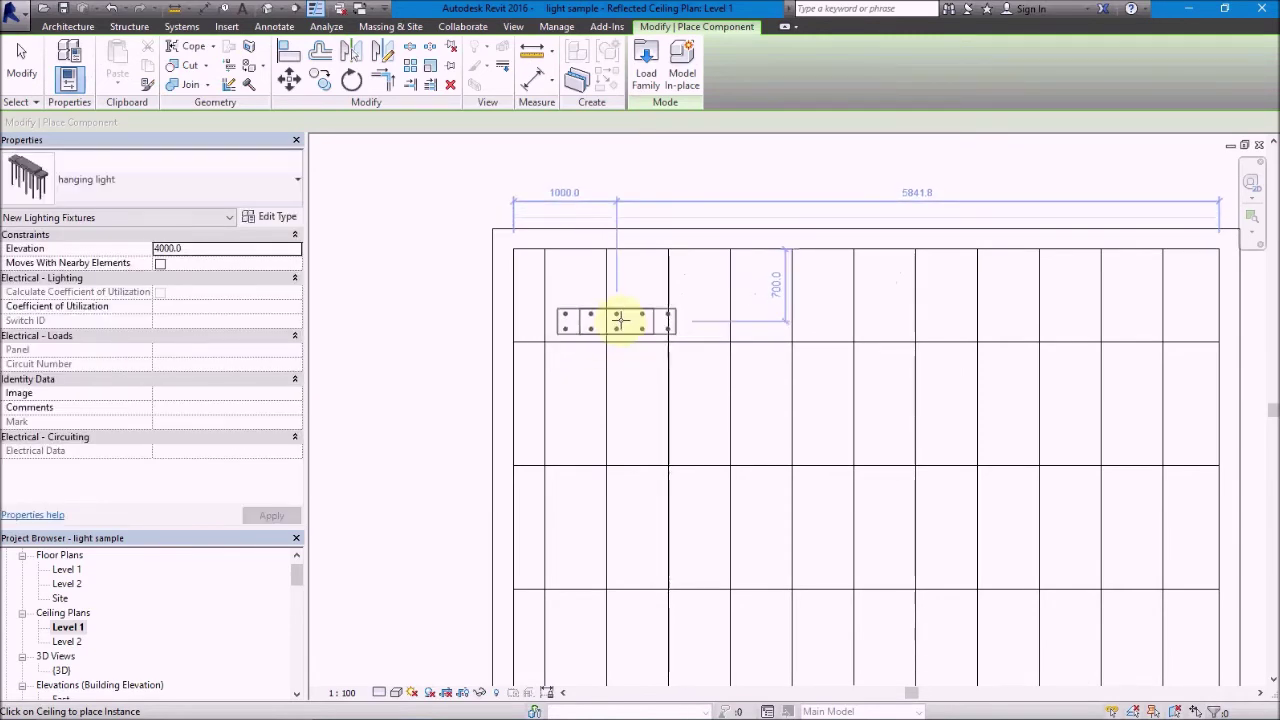
{"action": "left_click", "coordinate": [620, 320]}
{"action": "key", "text": "Escape"}
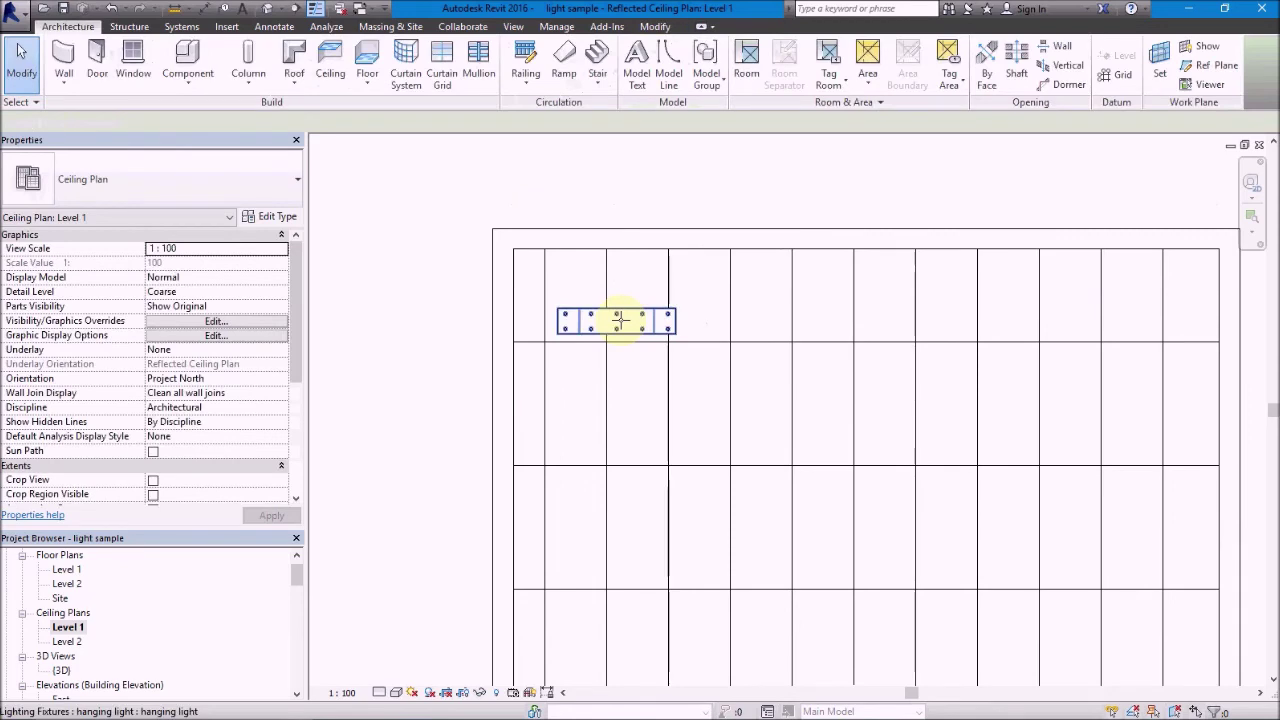
{"action": "double_click", "coordinate": [66, 569]}
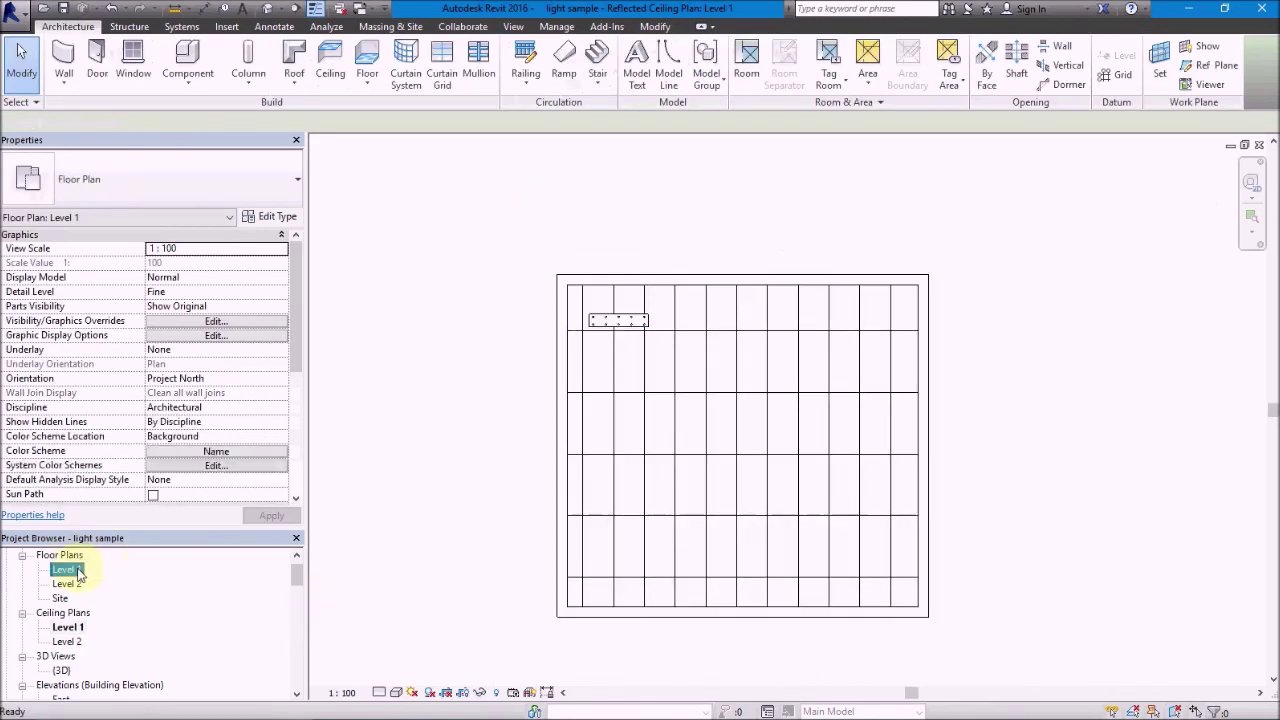
Create a camera view positioned in the room's lower-right, aimed toward the plant
{"action": "left_click", "coordinate": [296, 8]}
{"action": "left_click", "coordinate": [281, 8]}
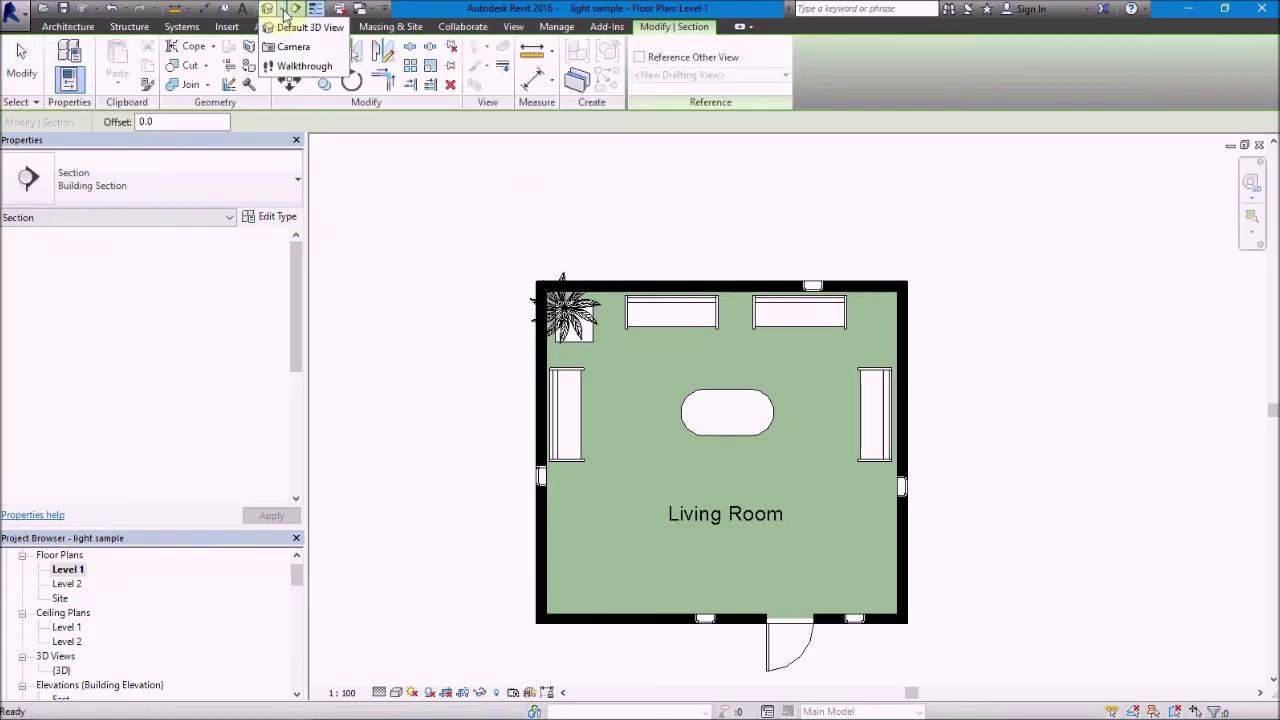
{"action": "left_click", "coordinate": [281, 47]}
{"action": "left_click", "coordinate": [838, 572]}
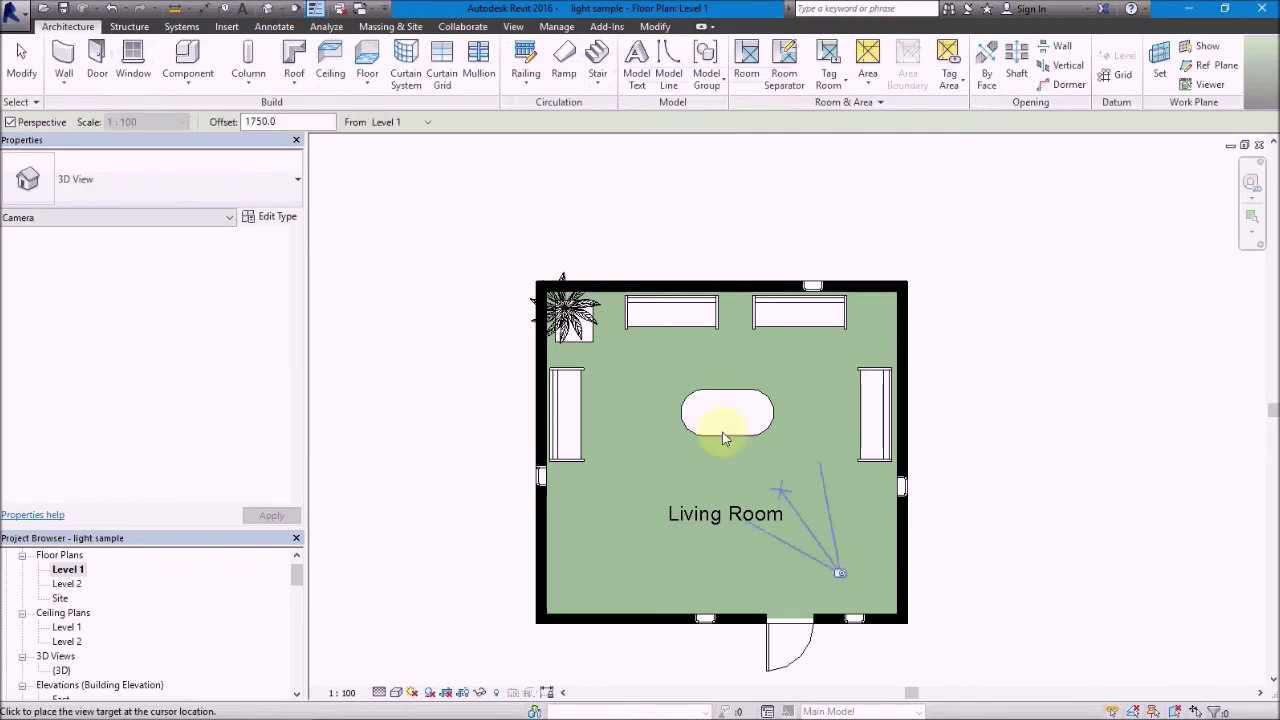
{"action": "left_click", "coordinate": [562, 298]}
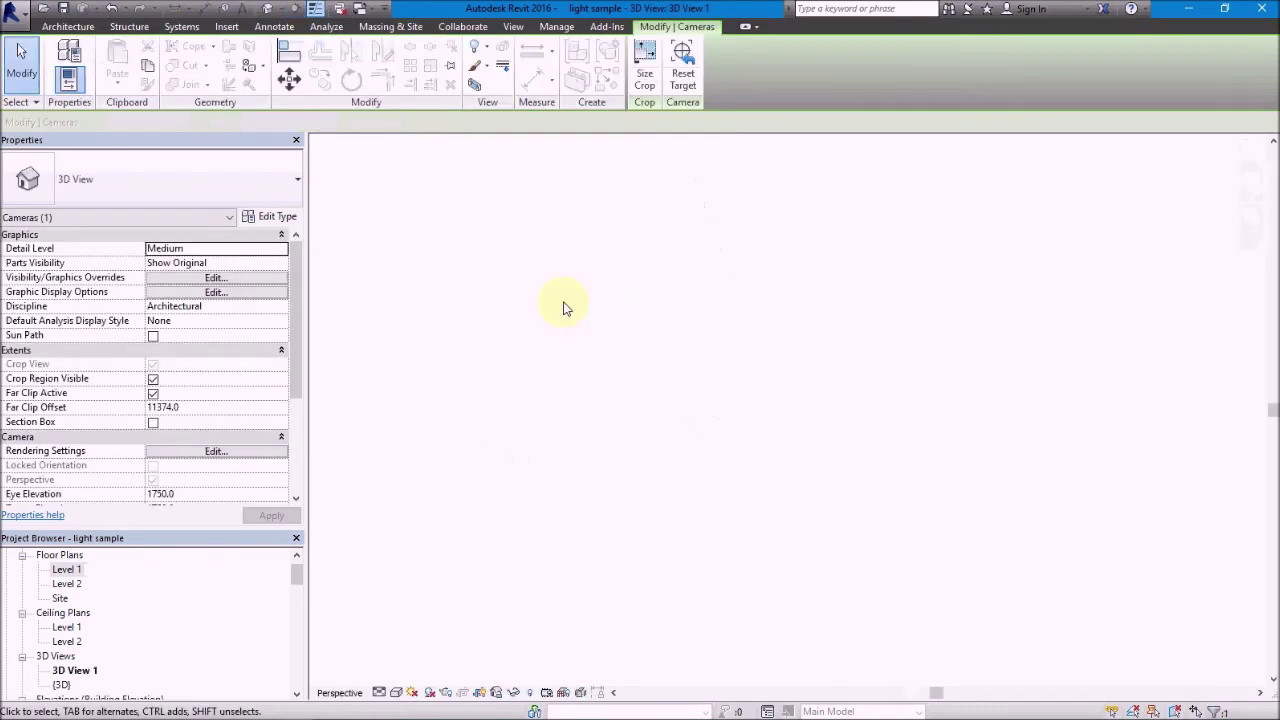
Crop the camera view's bottom, sides and top tightly around the hanging light
{"action": "left_click_drag", "start_coordinate": [788, 659], "coordinate": [789, 423]}
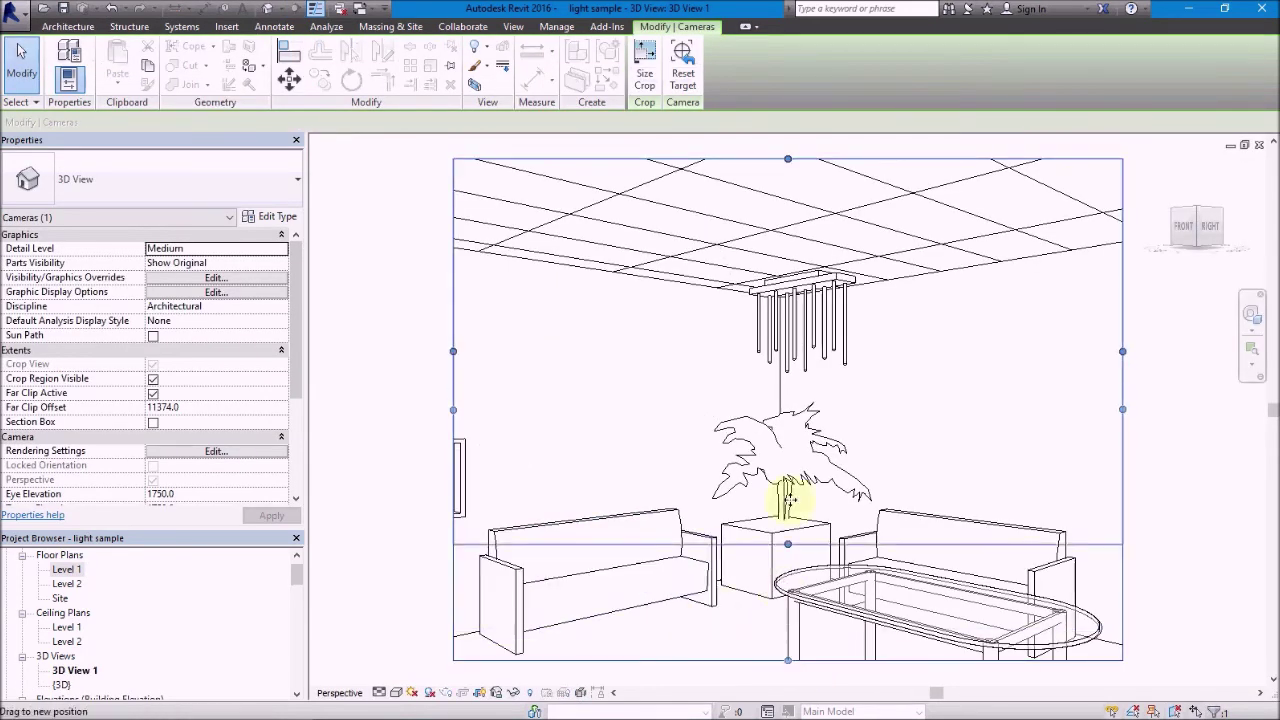
{"action": "left_click_drag", "start_coordinate": [453, 292], "coordinate": [667, 292]}
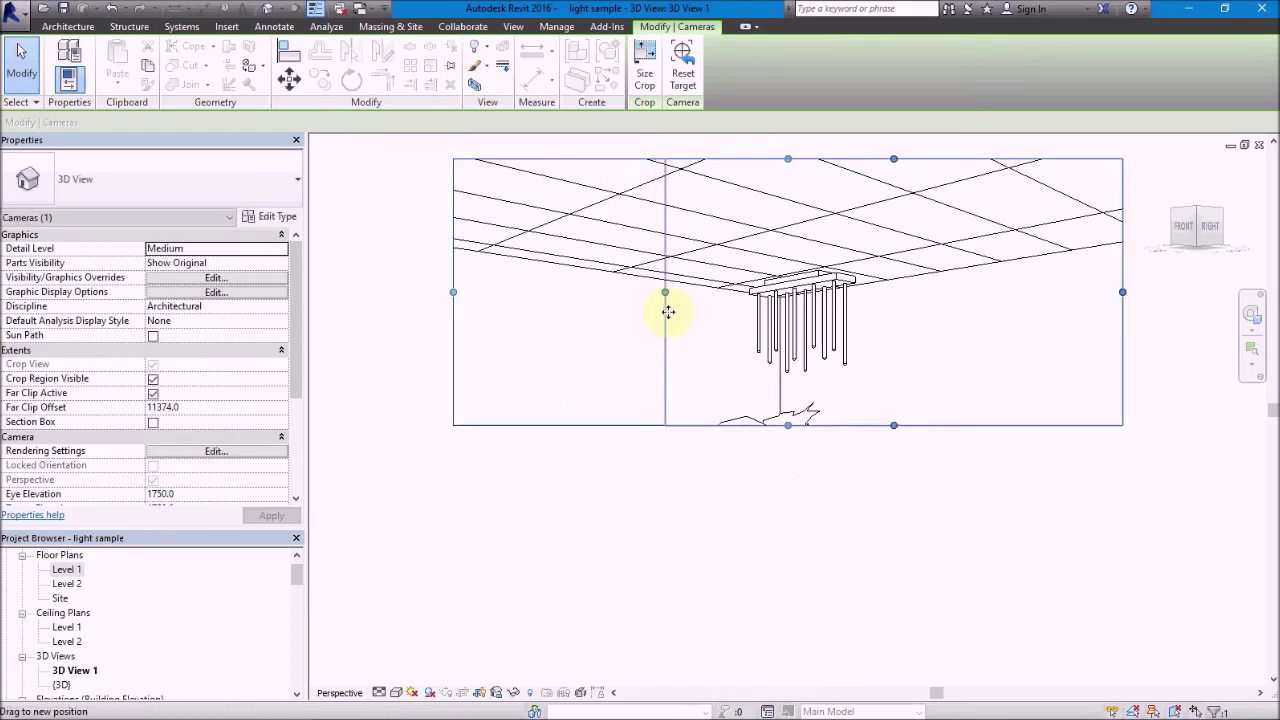
{"action": "left_click_drag", "start_coordinate": [1120, 292], "coordinate": [881, 292]}
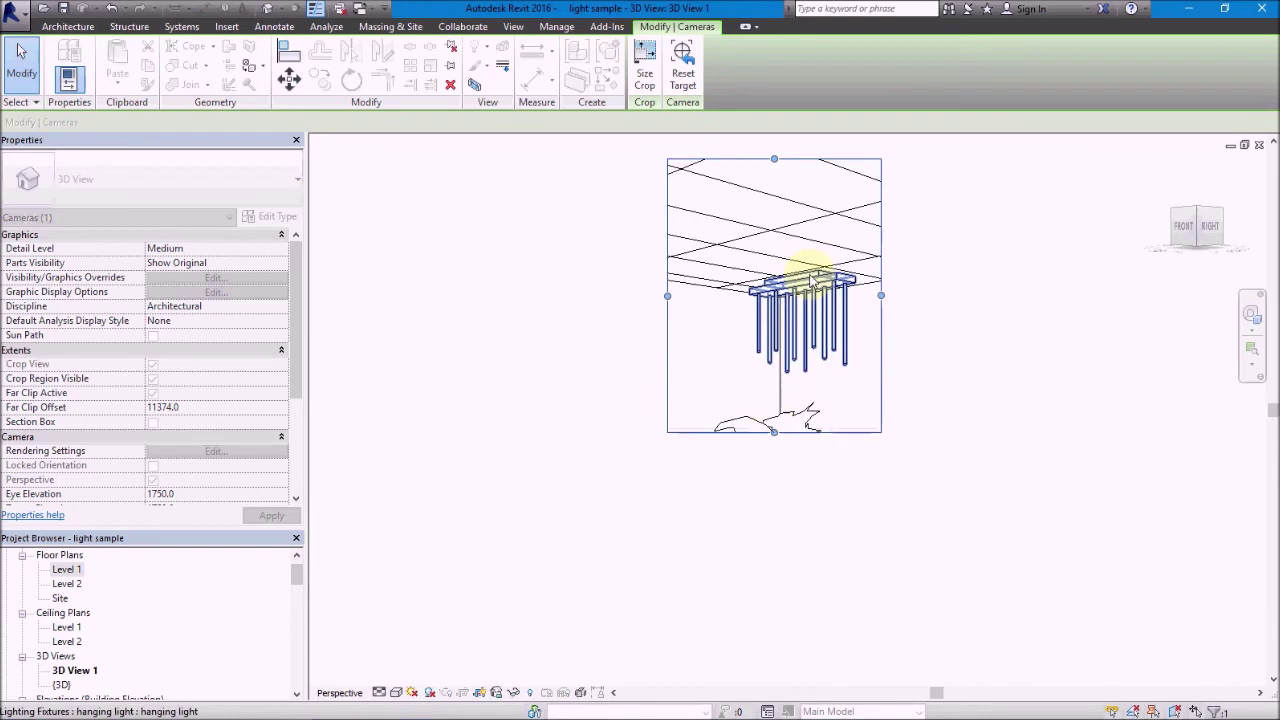
{"action": "scroll", "coordinate": [799, 180], "scroll_direction": "up", "scroll_amount": 1}
{"action": "left_click_drag", "start_coordinate": [765, 152], "coordinate": [765, 268]}
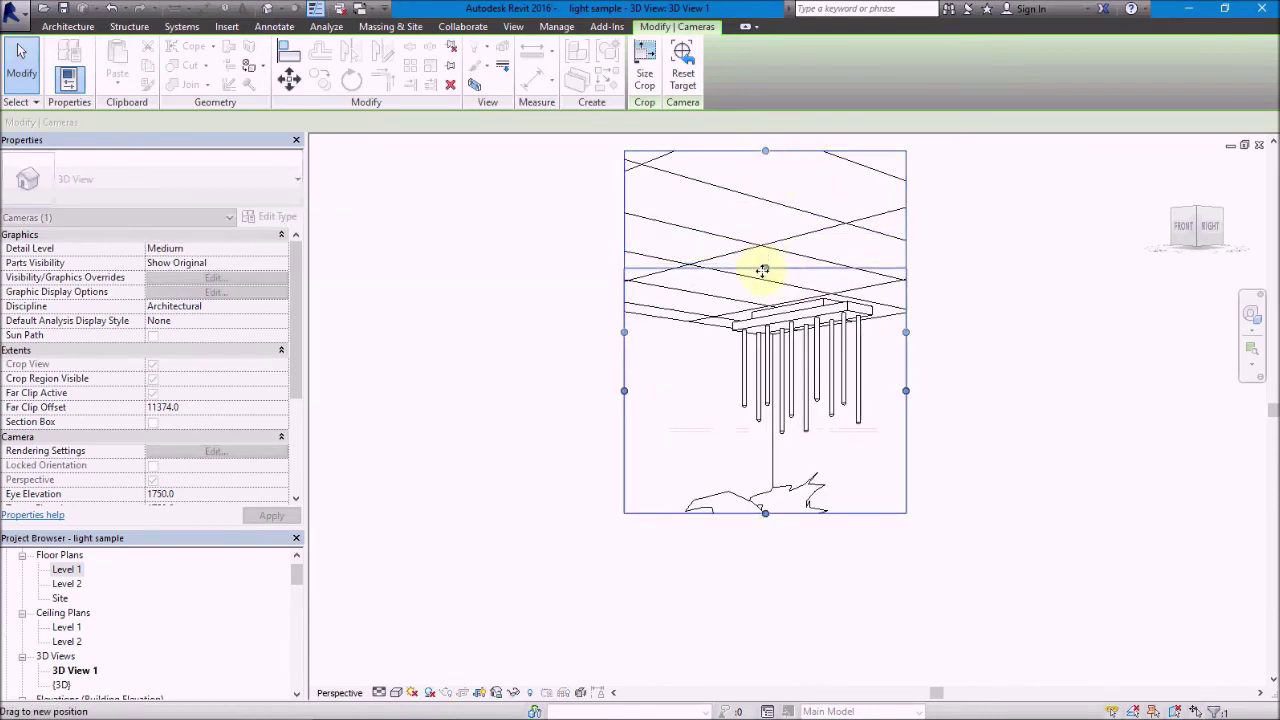
{"action": "scroll", "coordinate": [768, 362], "scroll_direction": "up", "scroll_amount": 2}
{"action": "left_click_drag", "start_coordinate": [549, 409], "coordinate": [602, 410]}
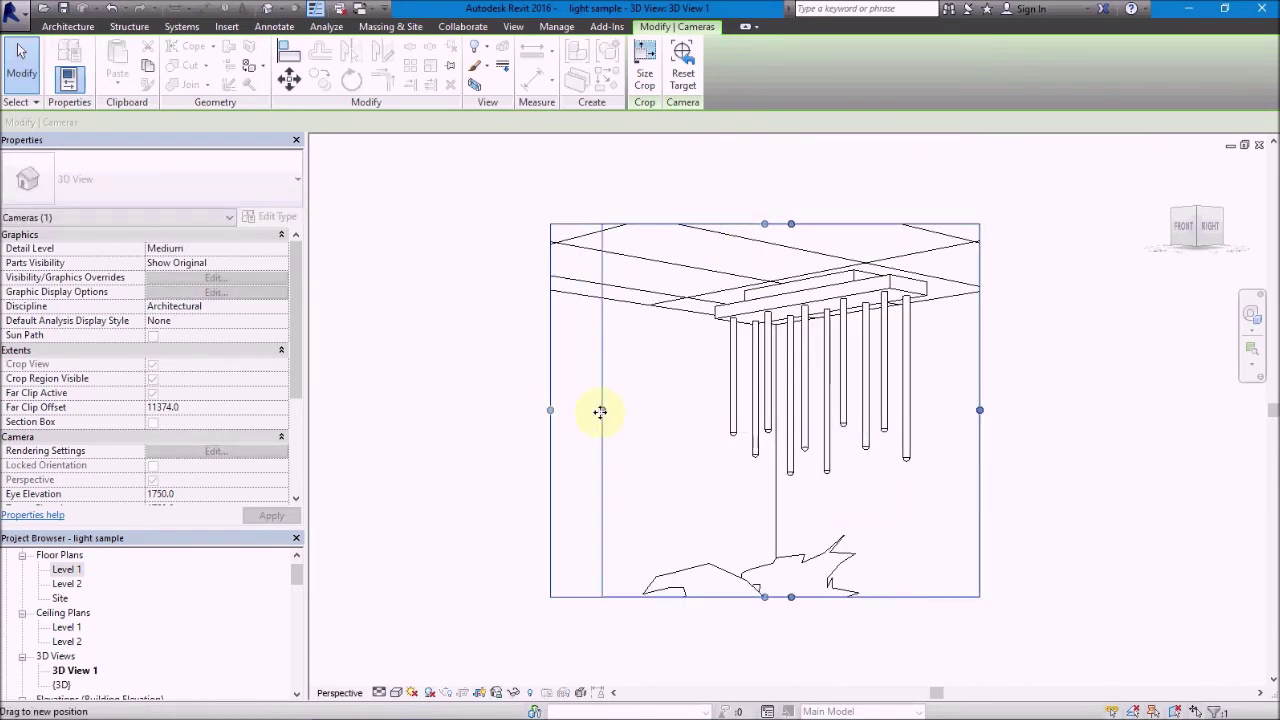
{"action": "left_click", "coordinate": [1000, 450]}
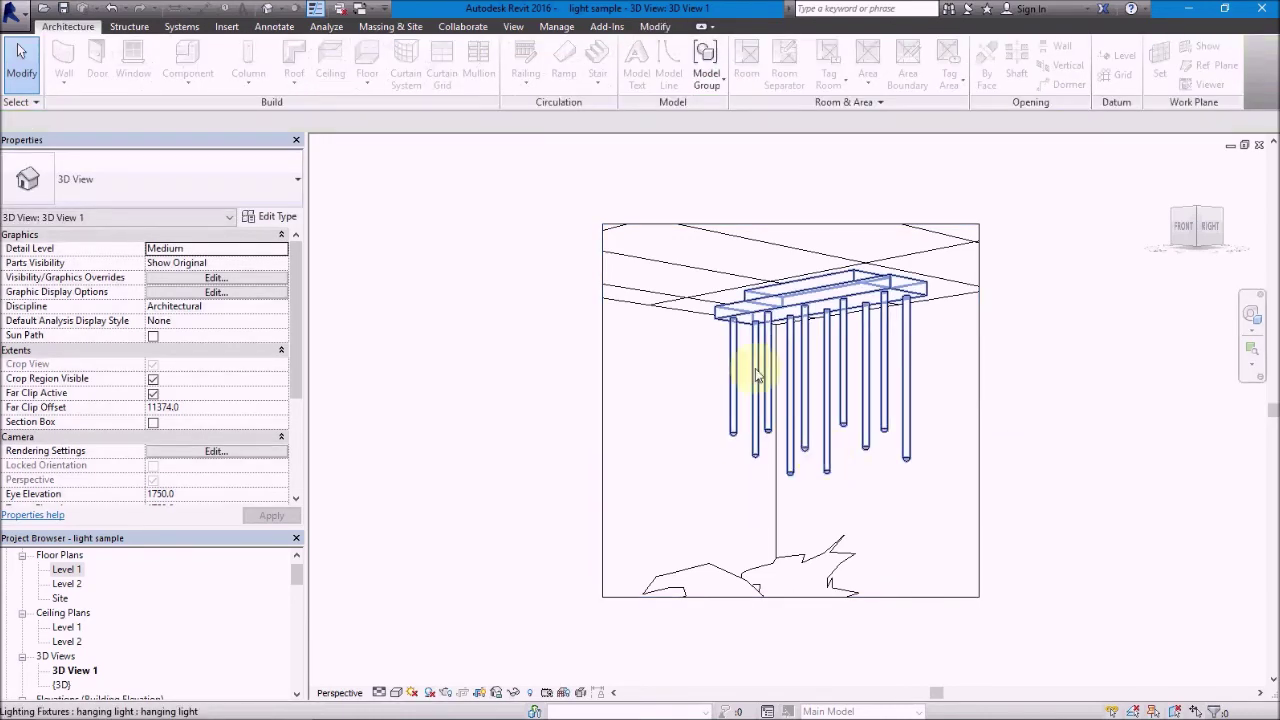
{"action": "left_click", "coordinate": [603, 396]}
{"action": "left_click_drag", "start_coordinate": [604, 409], "coordinate": [606, 409]}
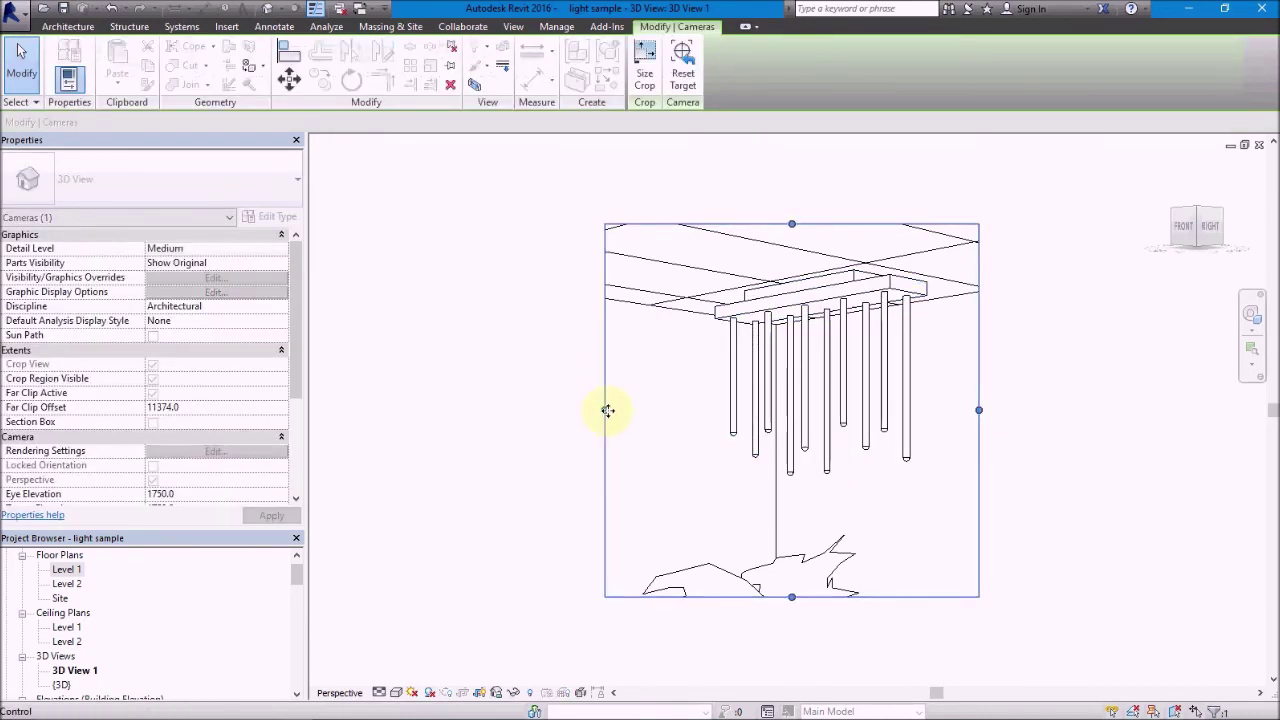
{"action": "left_click", "coordinate": [580, 418]}
{"action": "key", "text": "r"}
{"action": "key", "text": "r"}
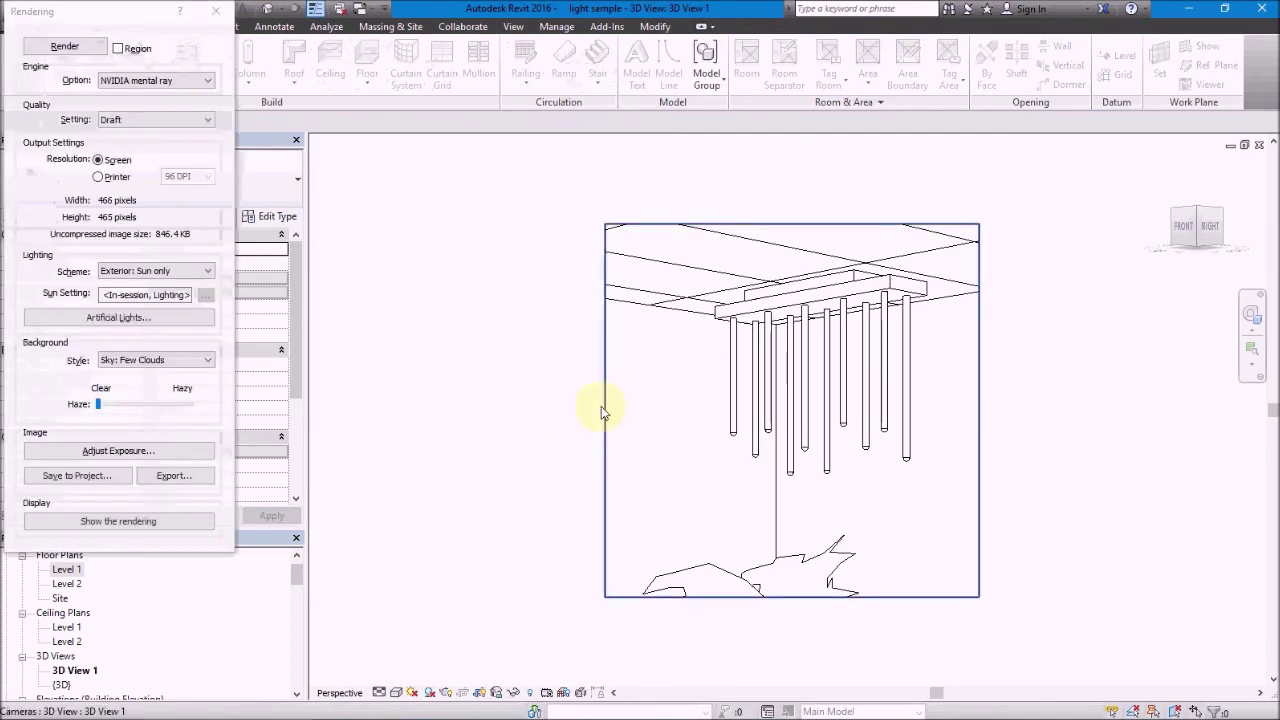
Render the camera view at High quality with the Interior: Artificial only lighting scheme
{"action": "left_click", "coordinate": [130, 120]}
{"action": "left_click", "coordinate": [112, 165]}
{"action": "left_click", "coordinate": [127, 268]}
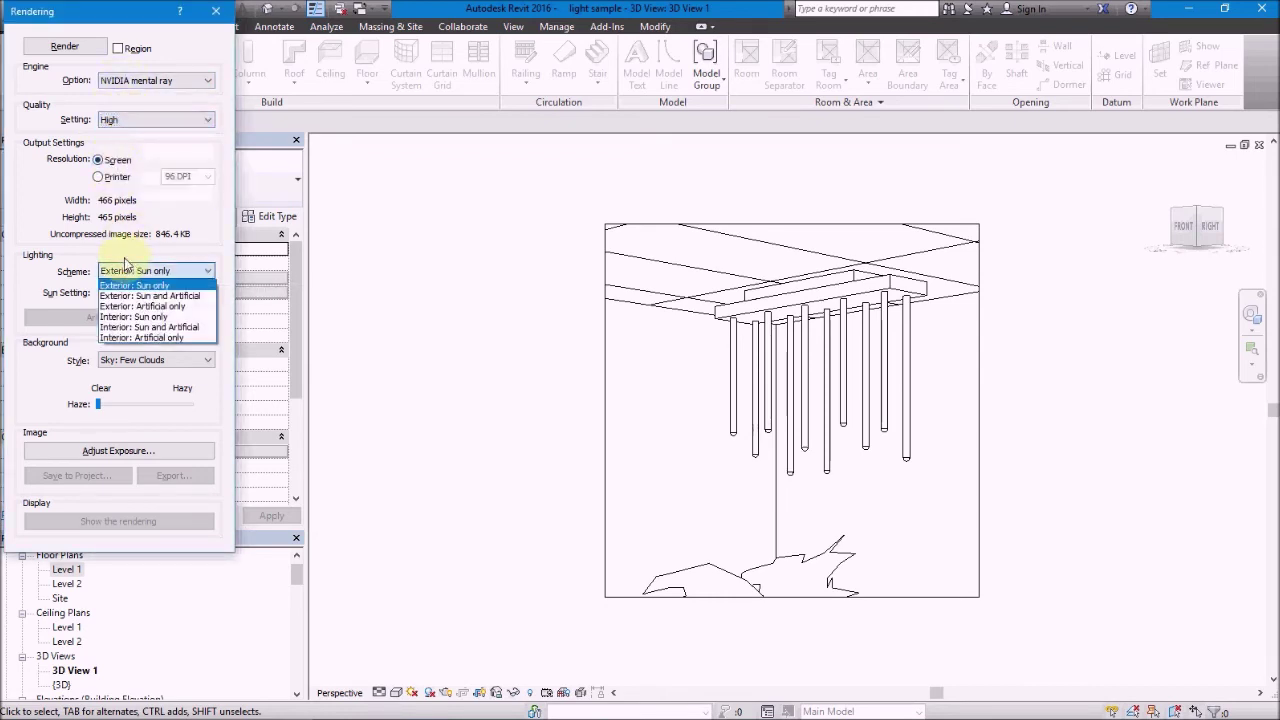
{"action": "left_click", "coordinate": [141, 338]}
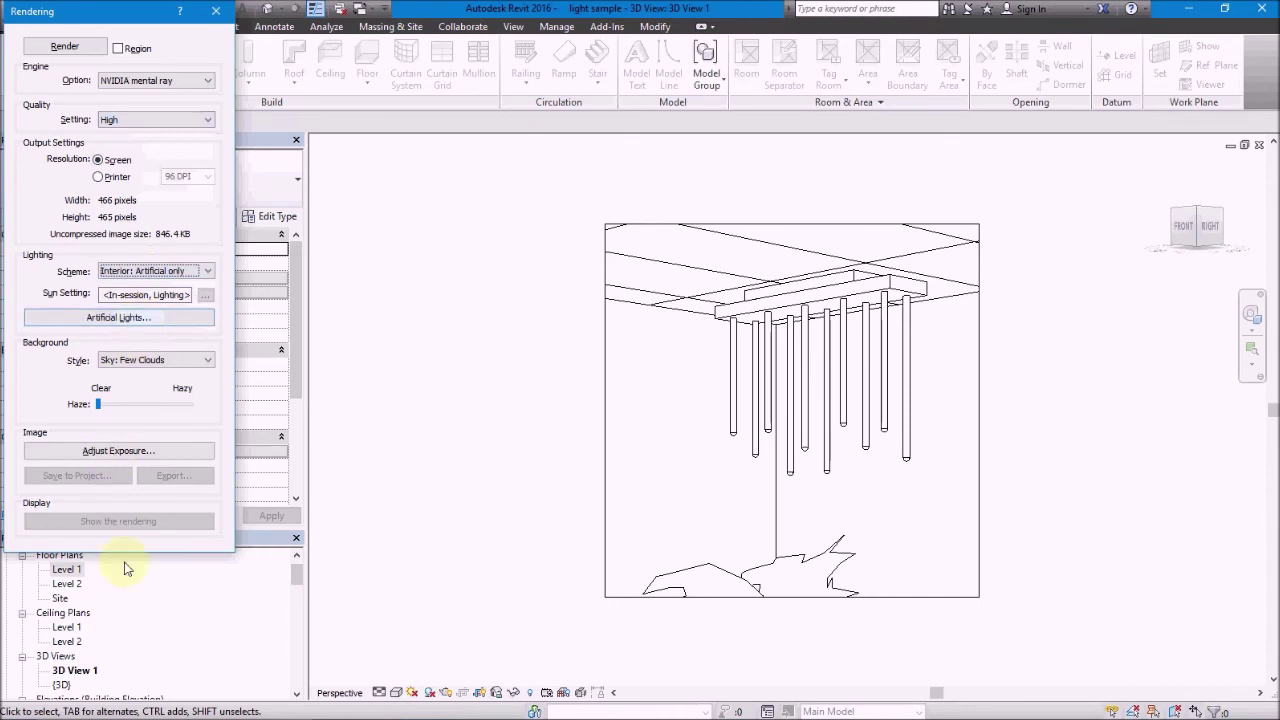
{"action": "left_click", "coordinate": [64, 50]}
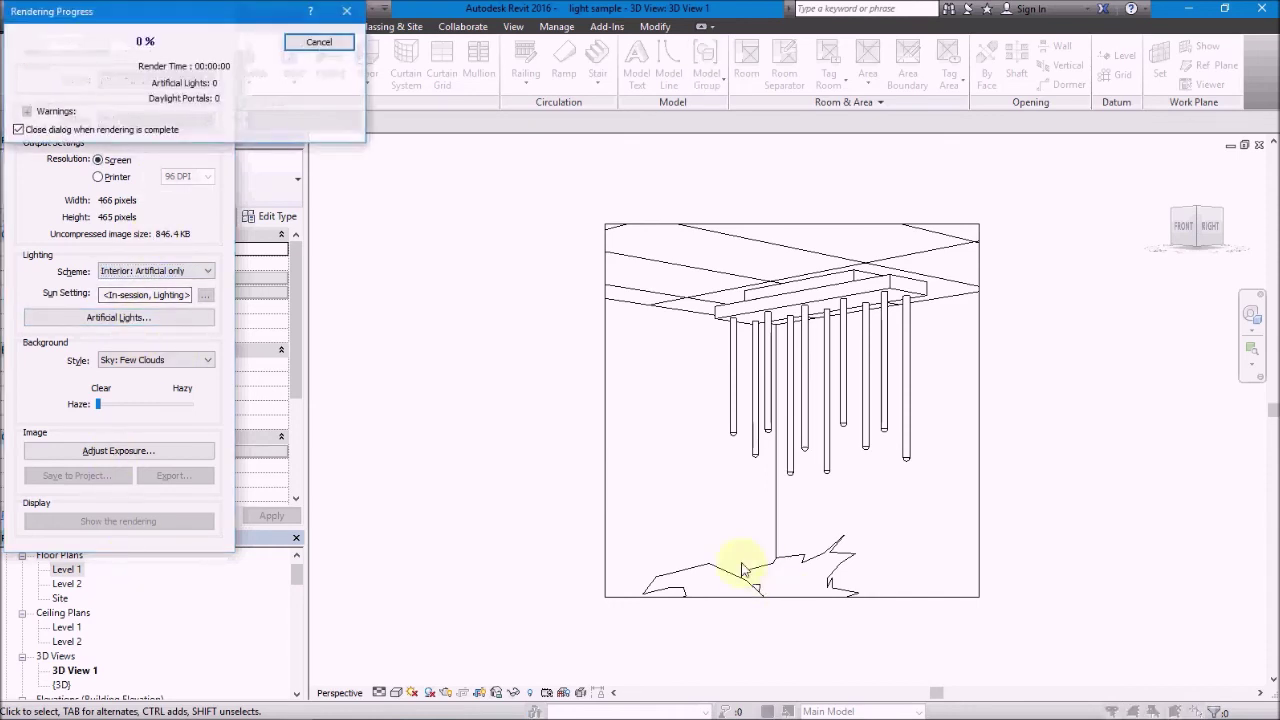